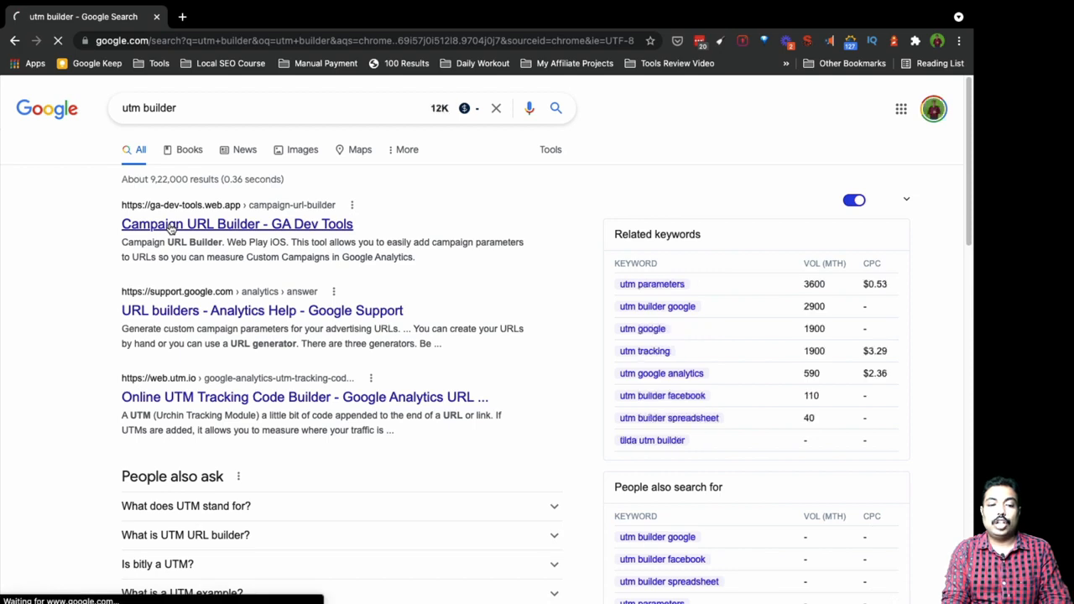
Step: Open the Campaign URL Builder - GA Dev Tools page from the search results and bring up its campaign form
click(171, 225)
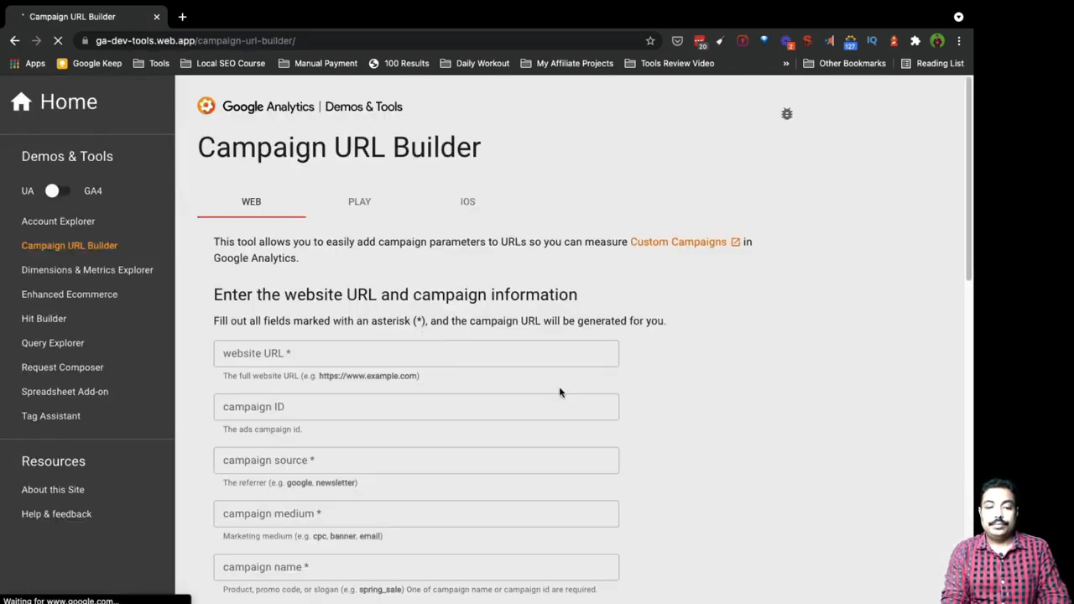
scroll(559, 392, down, 1)
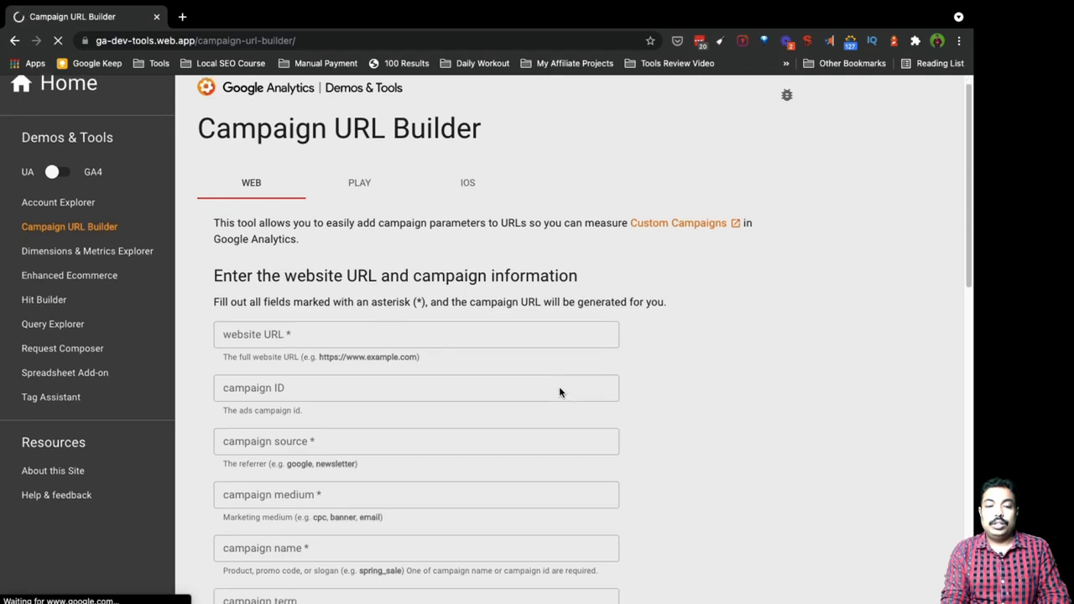
click(559, 386)
scroll(559, 386, down, 1)
scroll(560, 390, down, 1)
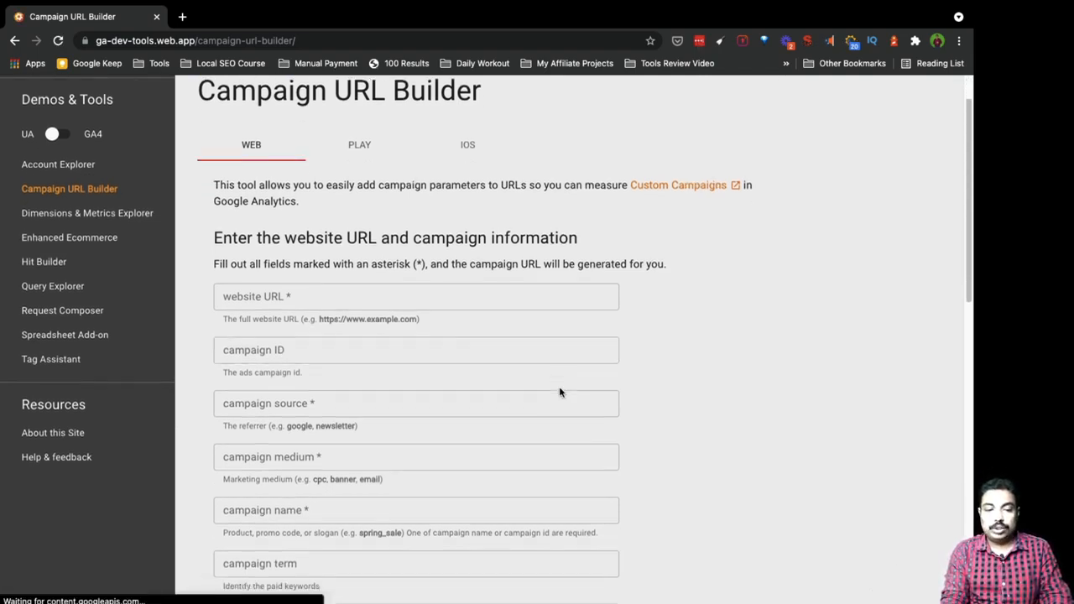
scroll(559, 386, down, 2)
Step: Enter the business's own https website address as the website URL of the campaign
click(319, 245)
text(h)
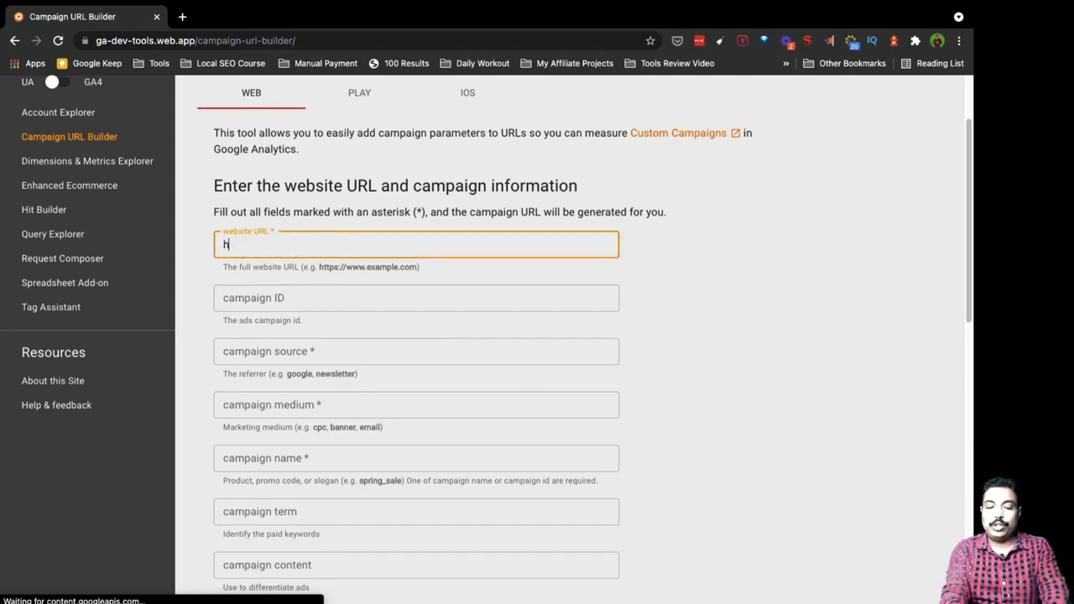
text(ttps://vi)
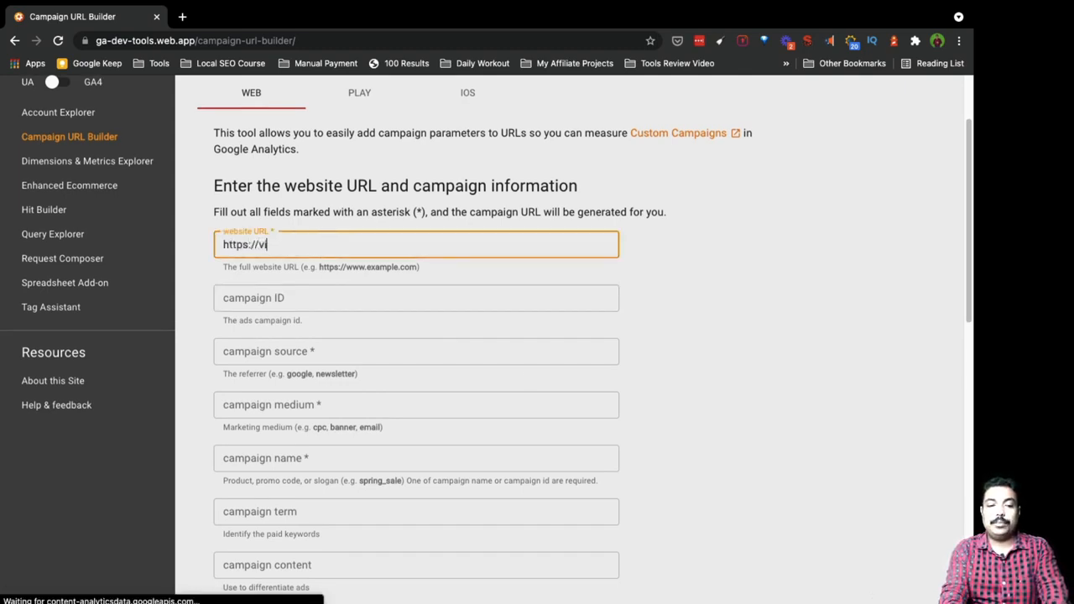
text(pinnayar.com)
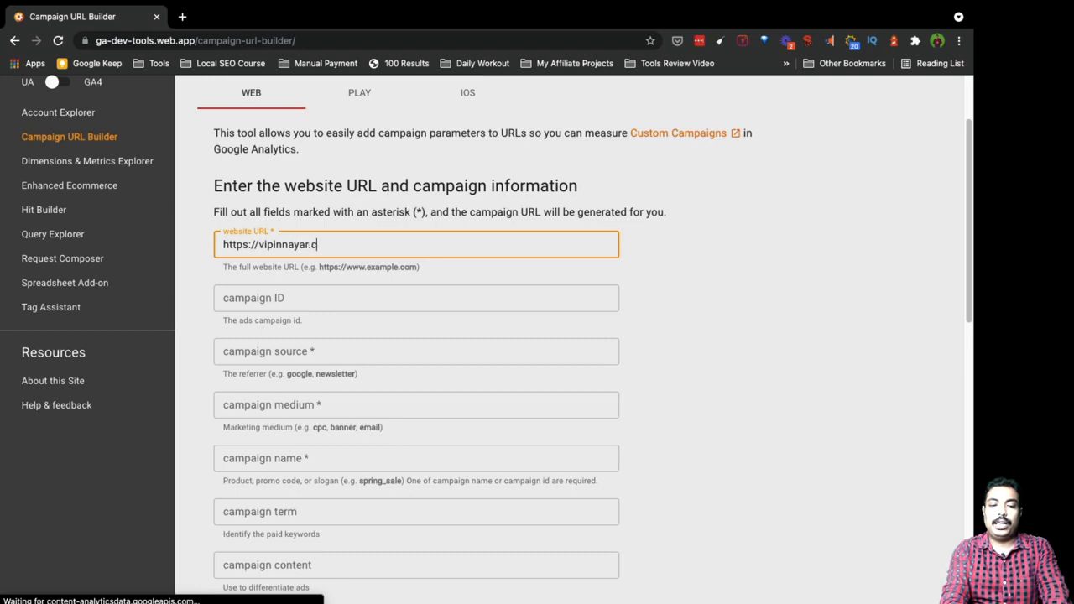
Step: Set the campaign source to organic, leaving the campaign ID blank
click(272, 296)
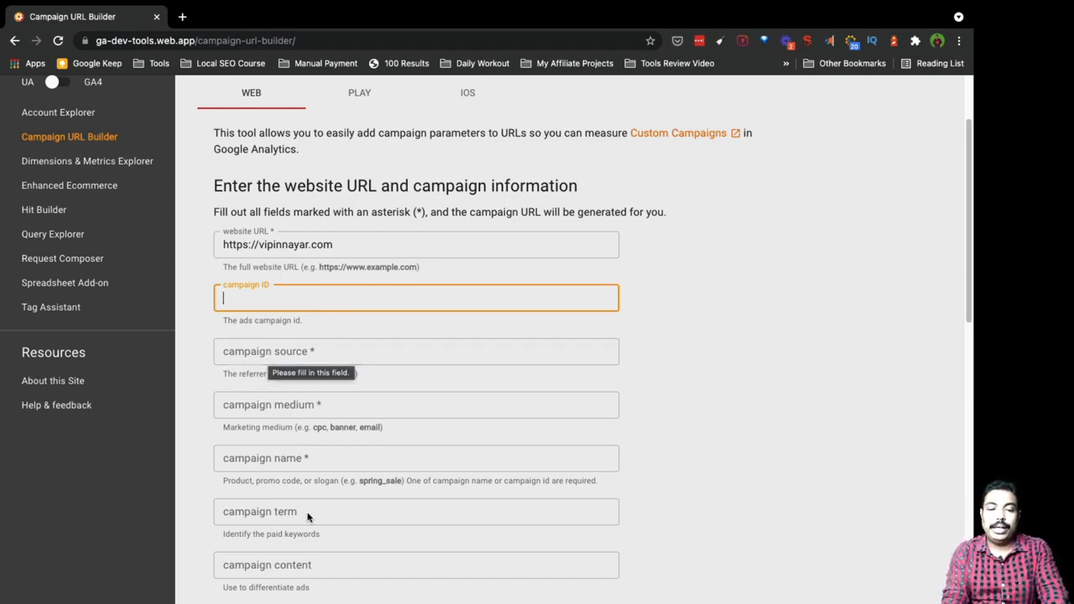
click(273, 353)
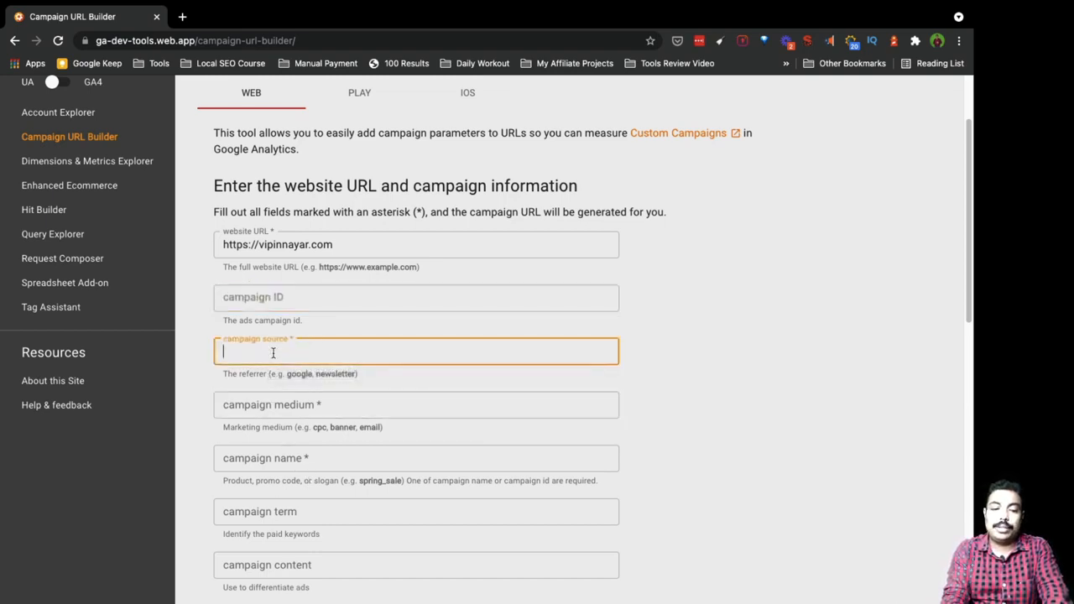
text(g)
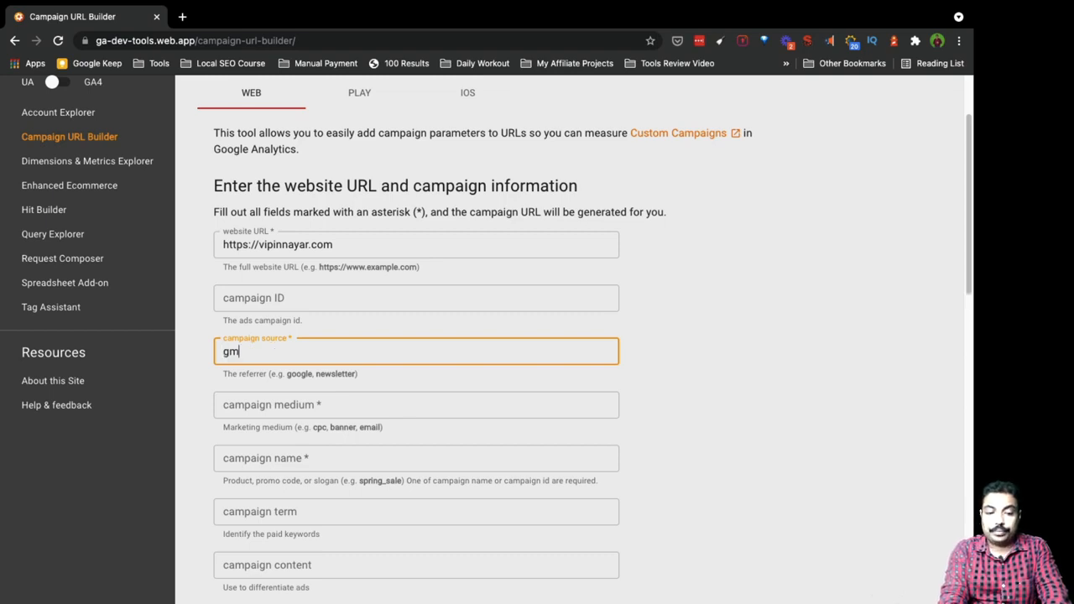
text(m)
key(BackSpace)
key(BackSpace)
text(organic)
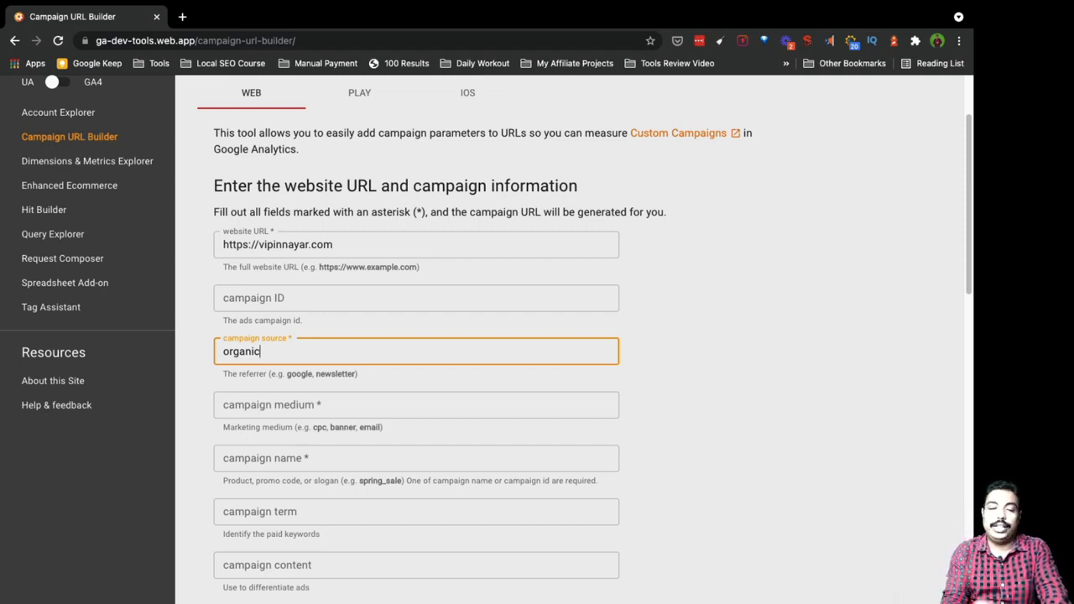
Step: Set the campaign medium to google and the campaign name to gmb
key(Tab)
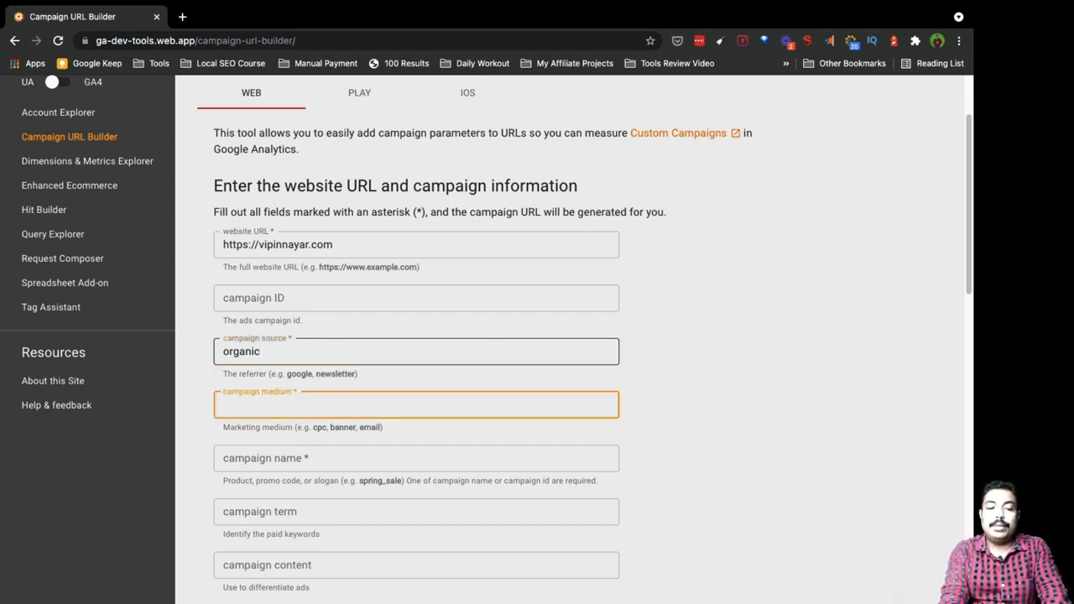
key(Tab)
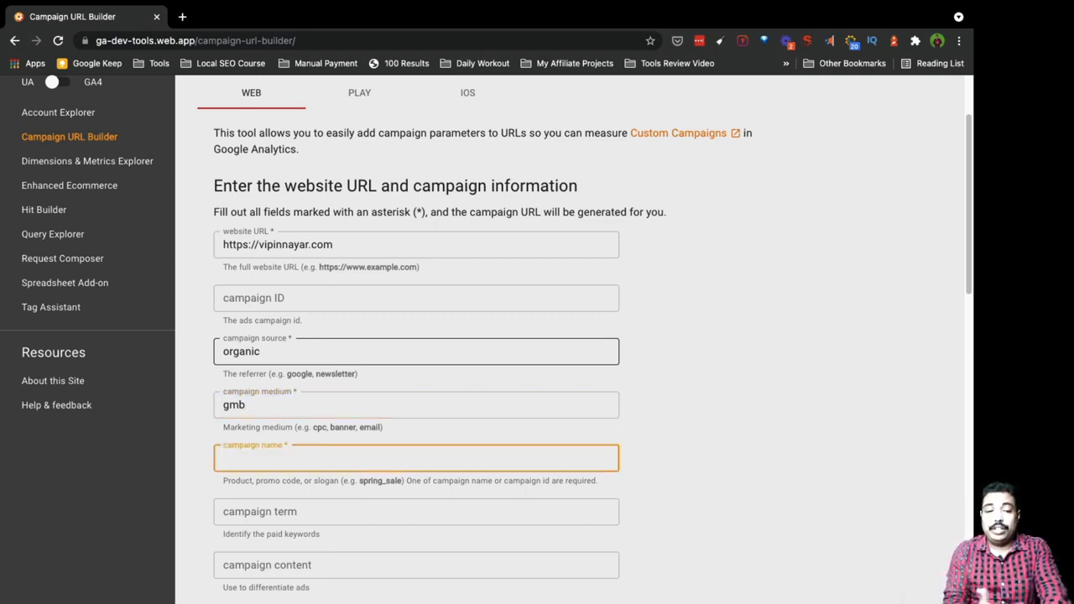
double_click(252, 406)
text(google)
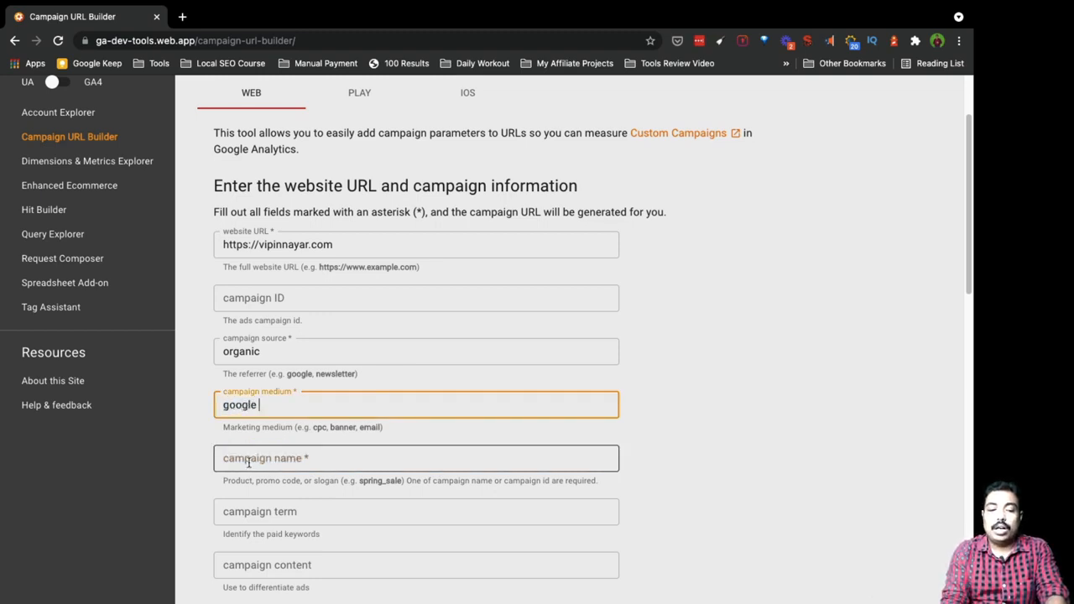
click(249, 462)
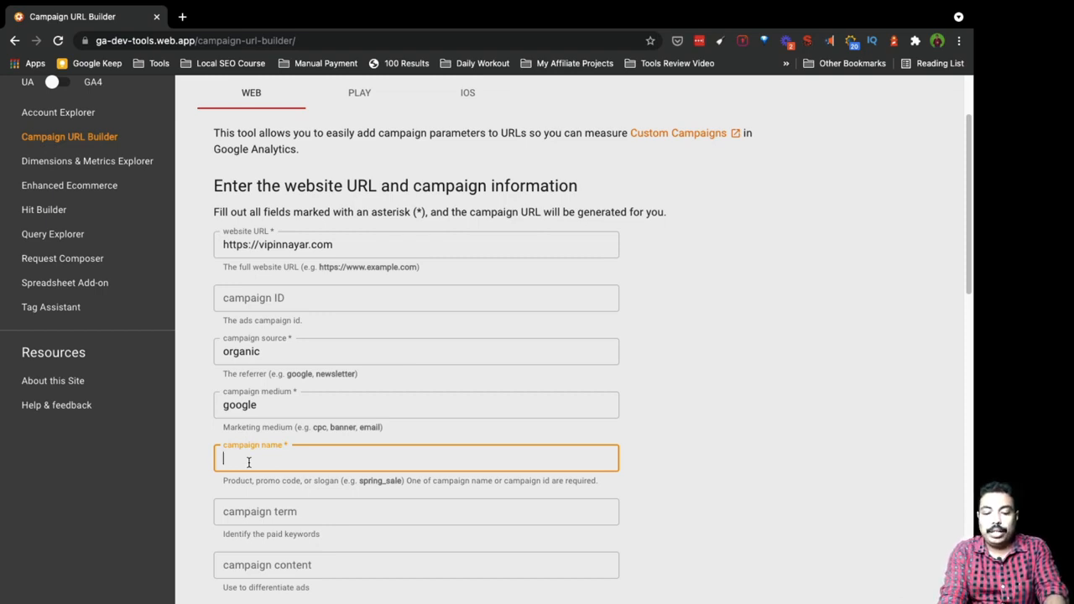
text(gmb)
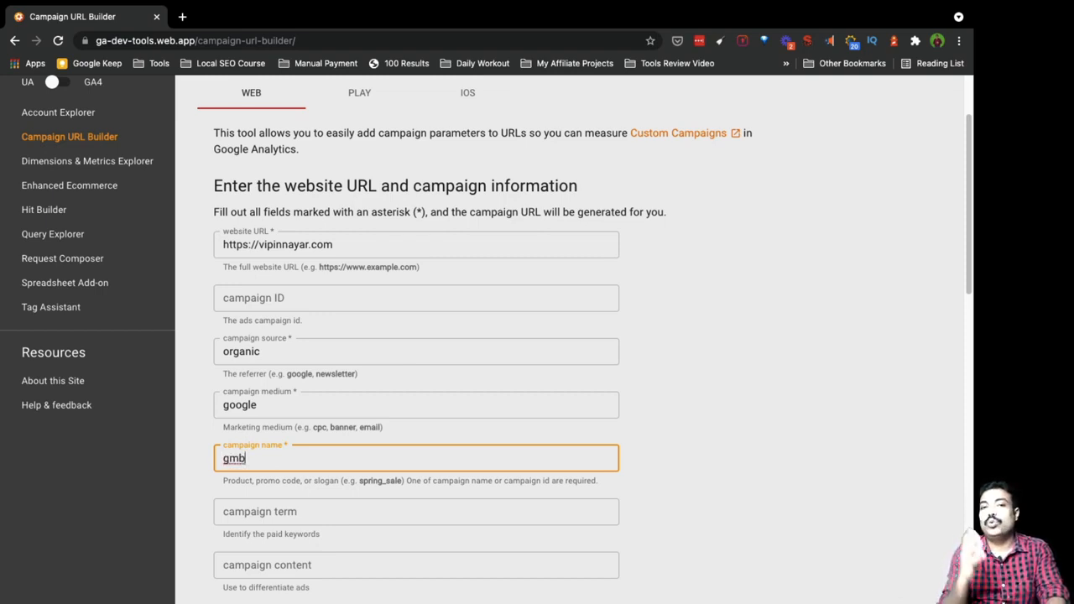
Step: Copy the generated campaign URL with its UTM parameters
scroll(303, 458, down, 4)
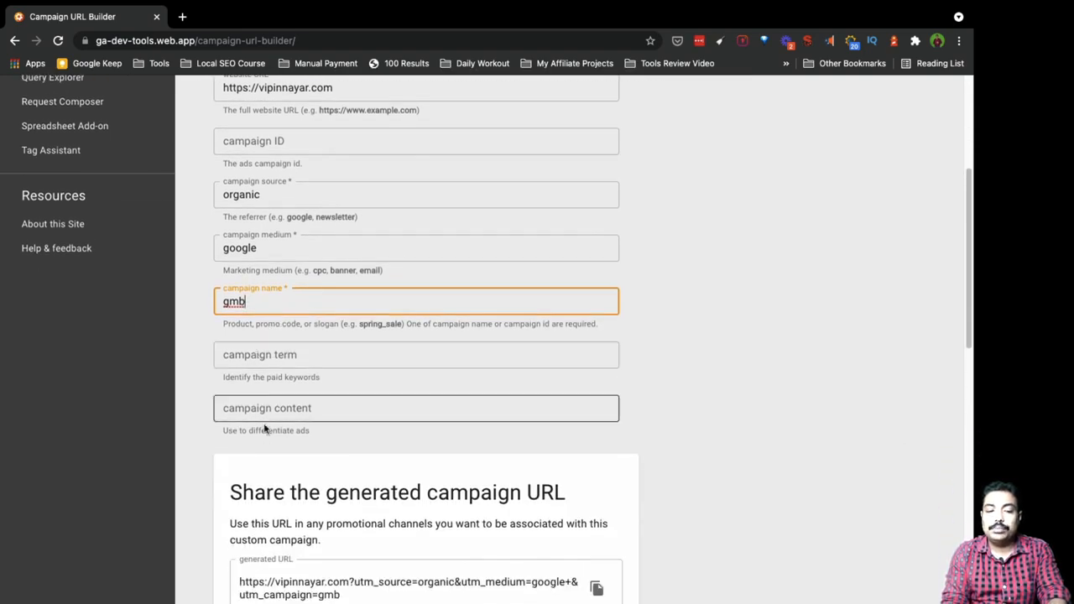
scroll(241, 424, down, 6)
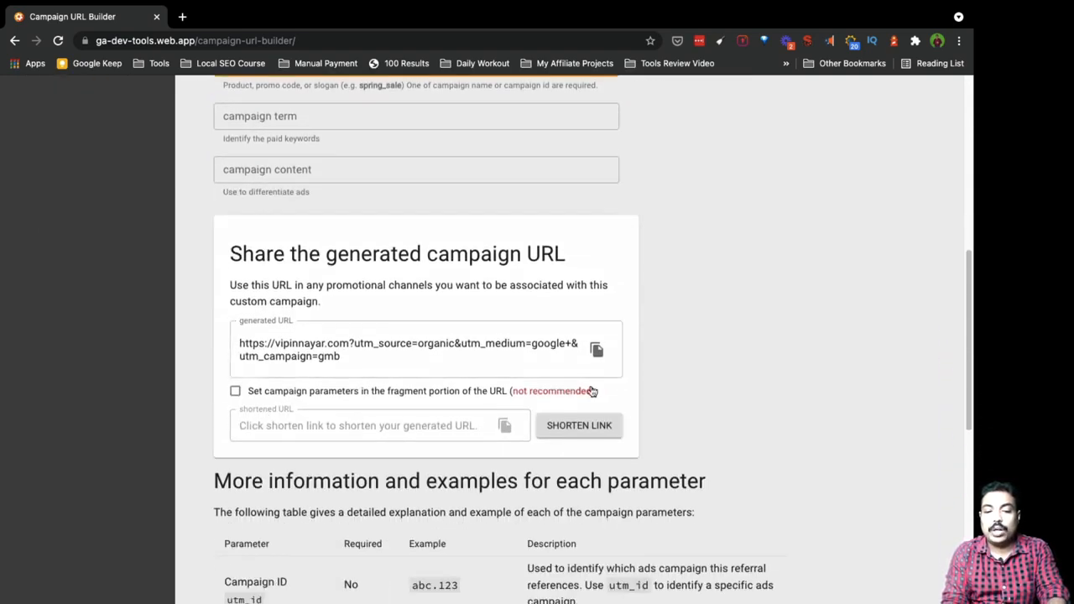
click(596, 354)
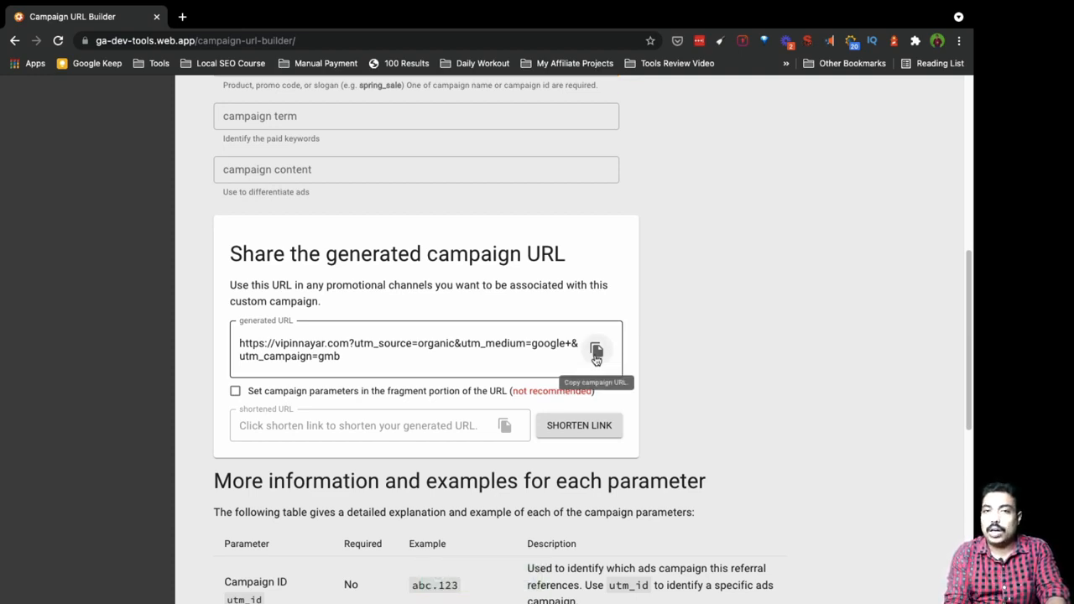
Step: Search Google for "google my business" in a new tab and view the managed Business Profile
click(183, 17)
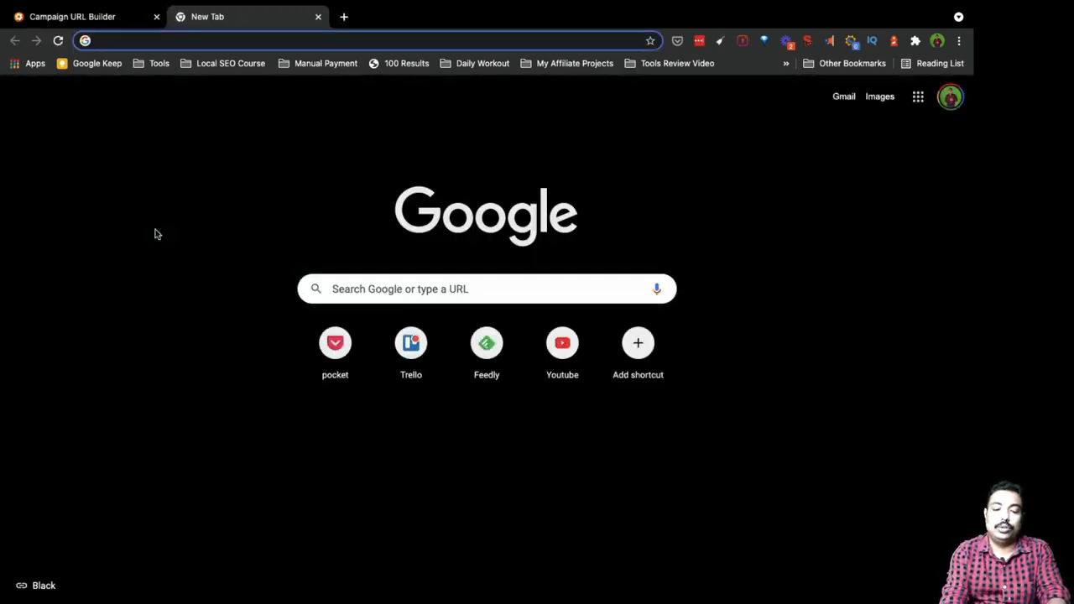
text(google my b)
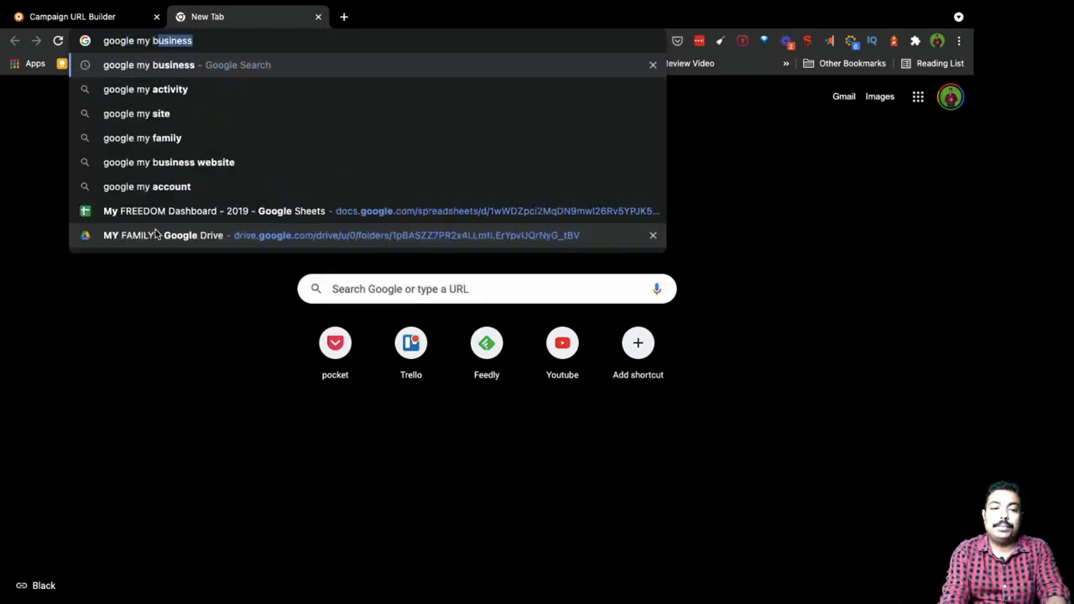
text(u)
key(Return)
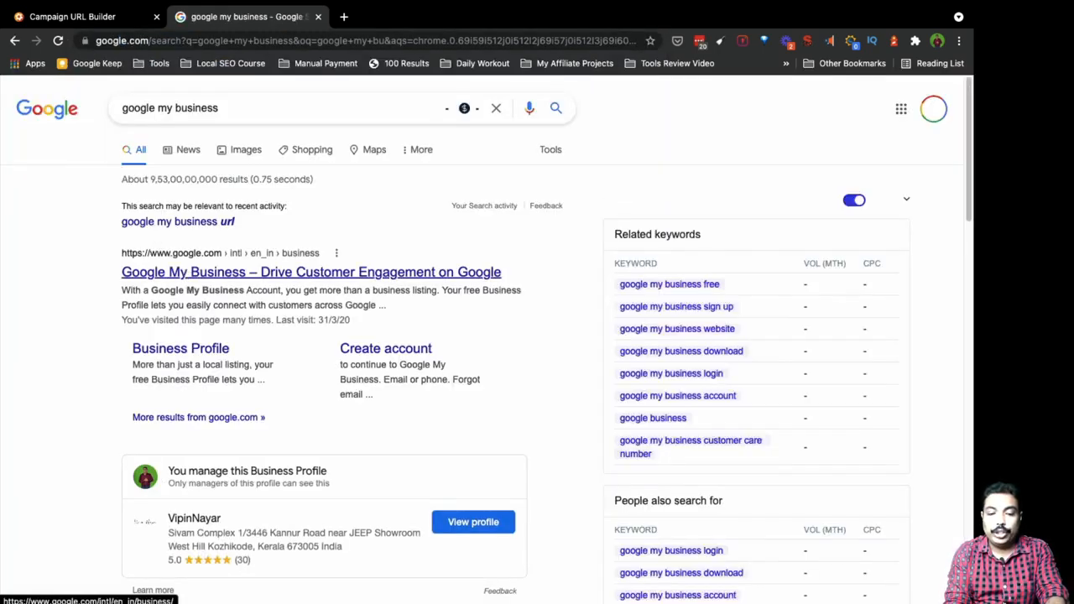
click(474, 526)
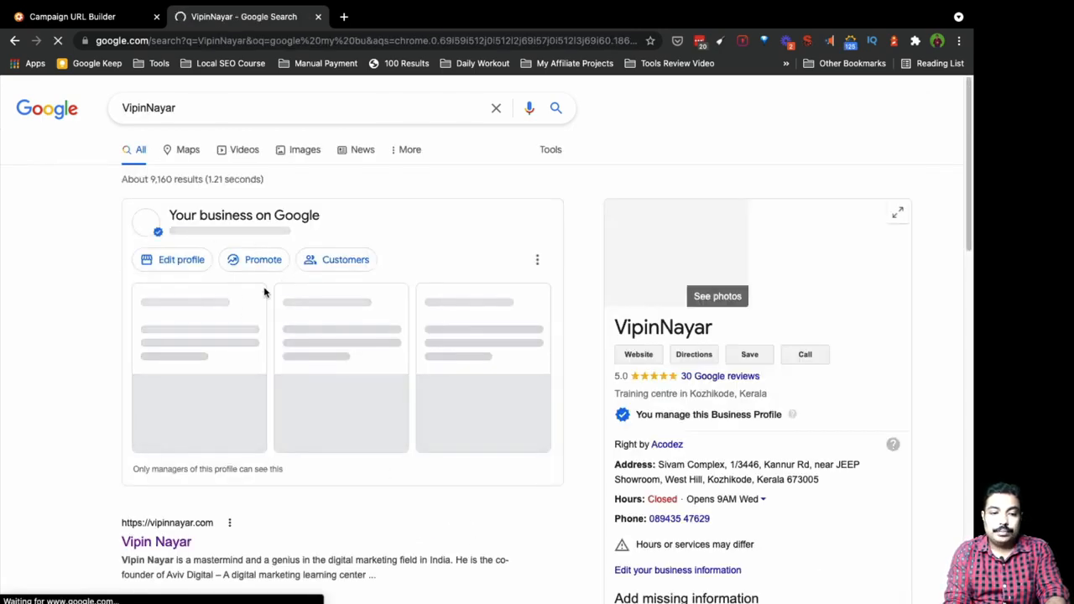
Step: Examine the managed business's search listing and its profile editing options for a place to change the website link
scroll(176, 518, down, 3)
scroll(175, 517, up, 2)
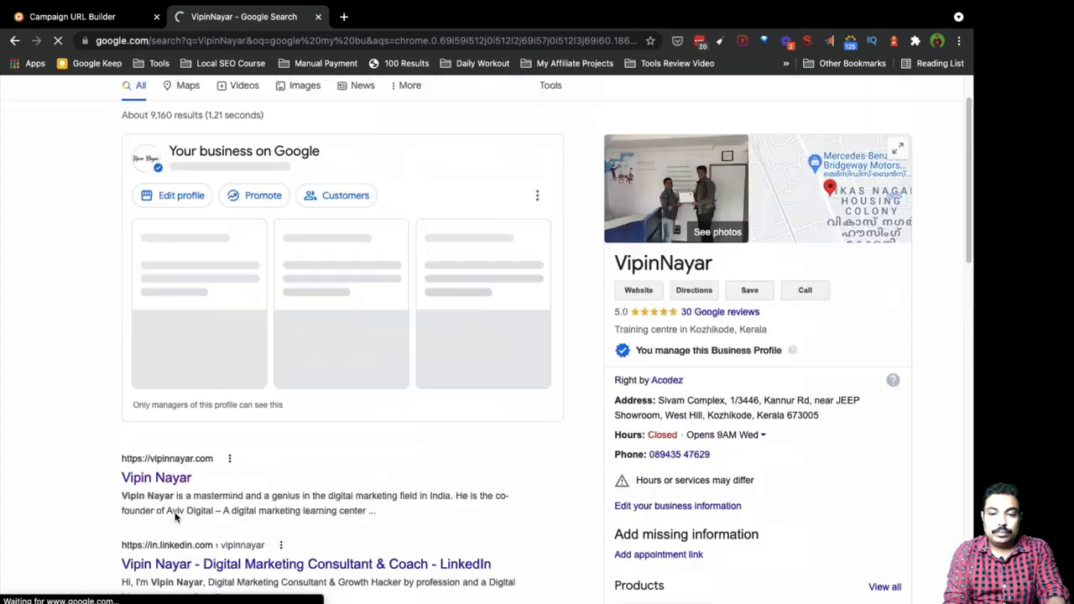
scroll(175, 518, up, 1)
scroll(439, 502, down, 2)
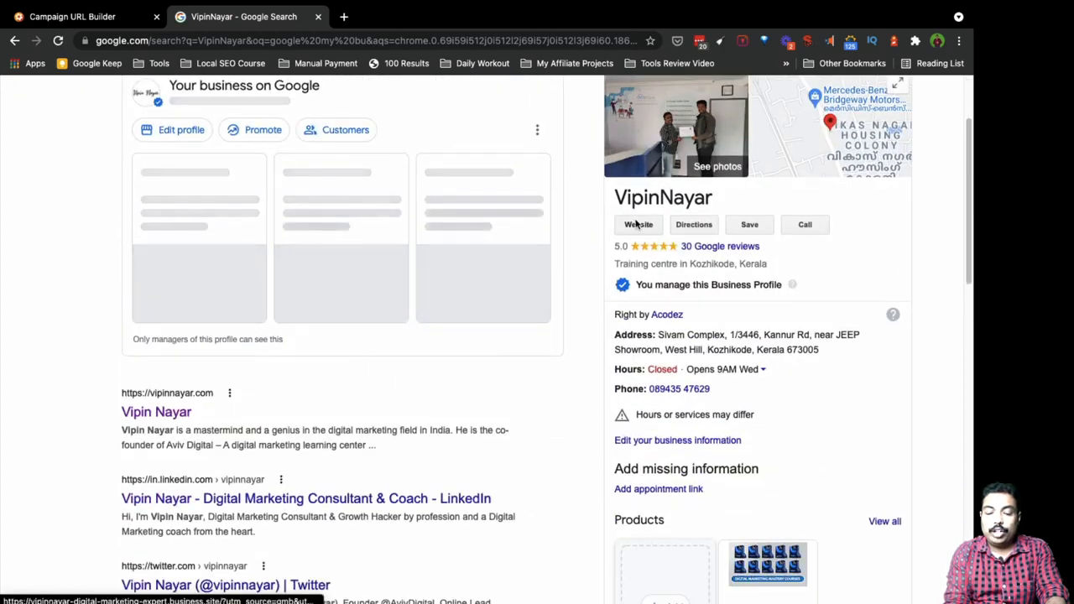
scroll(638, 224, down, 5)
click(638, 225)
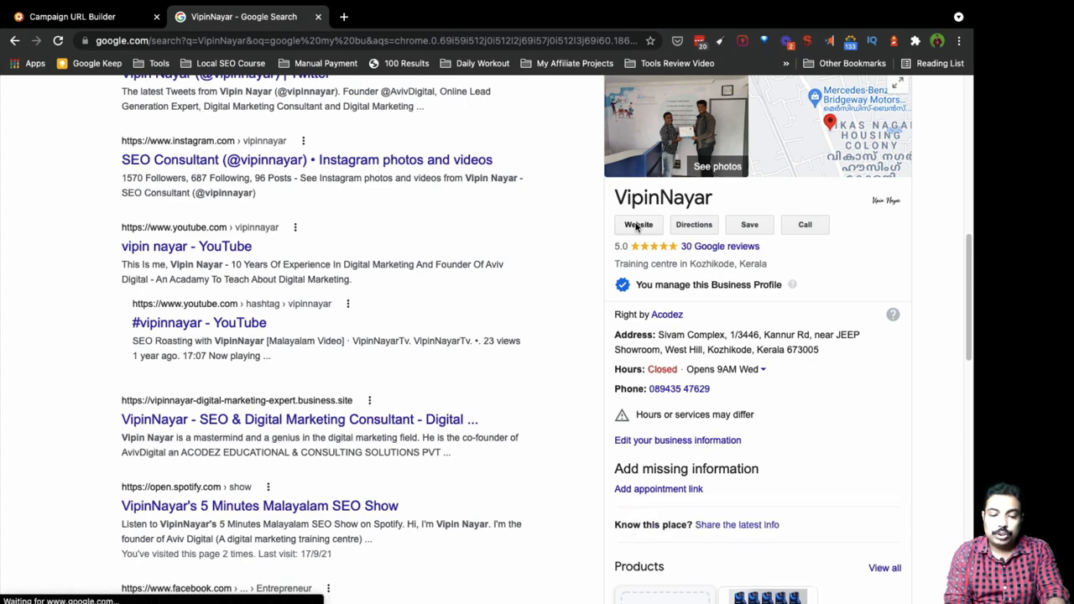
scroll(342, 327, up, 1)
scroll(342, 327, up, 10)
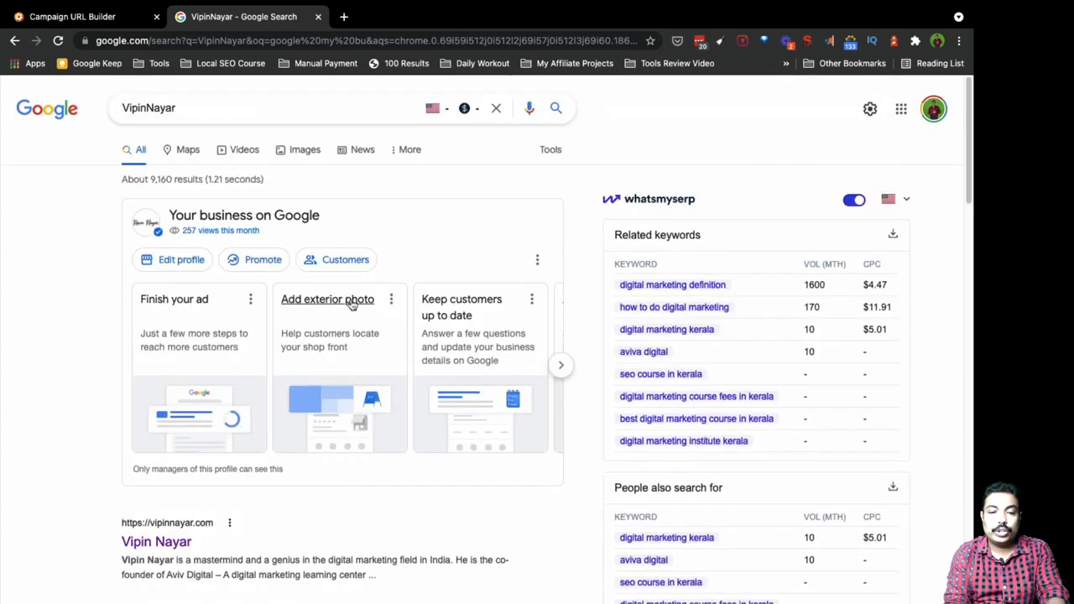
click(180, 261)
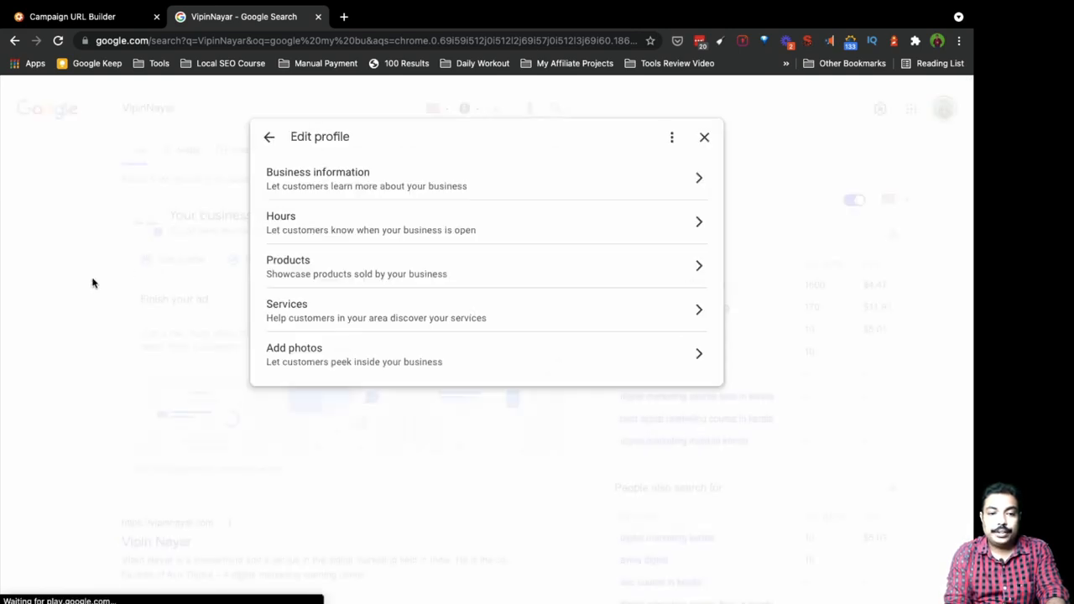
click(268, 481)
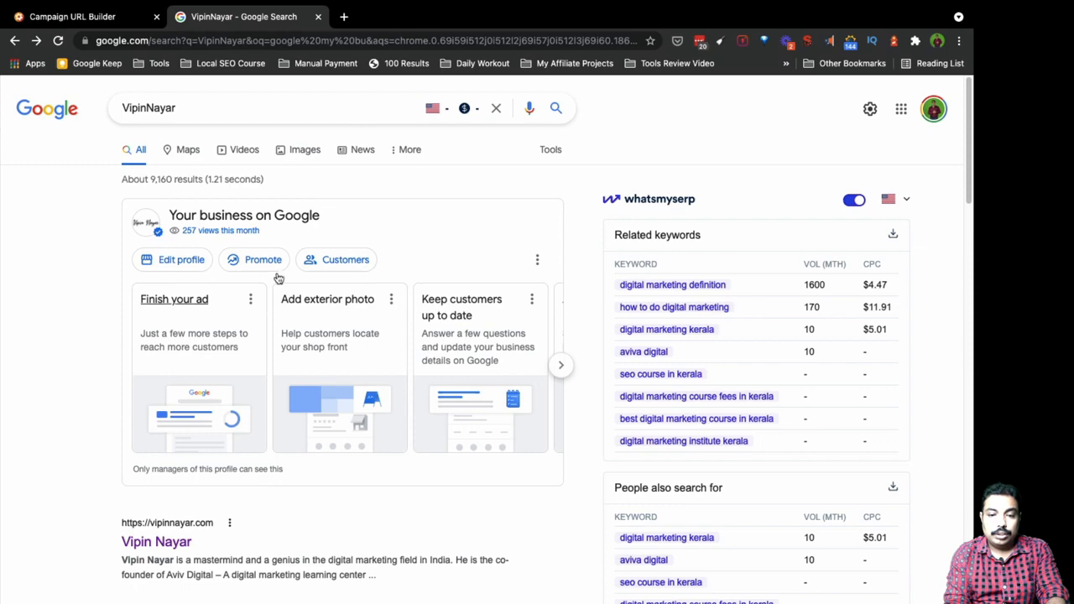
Step: Search for "google my business" again and open the official Google My Business site from the results
click(167, 41)
text(b)
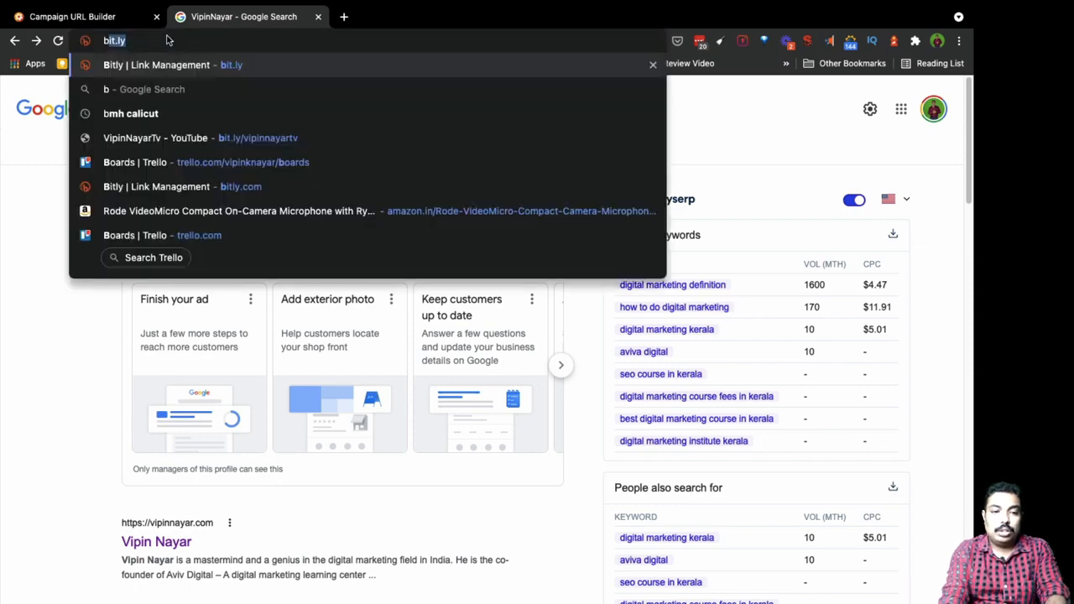
key(Escape)
text(google my)
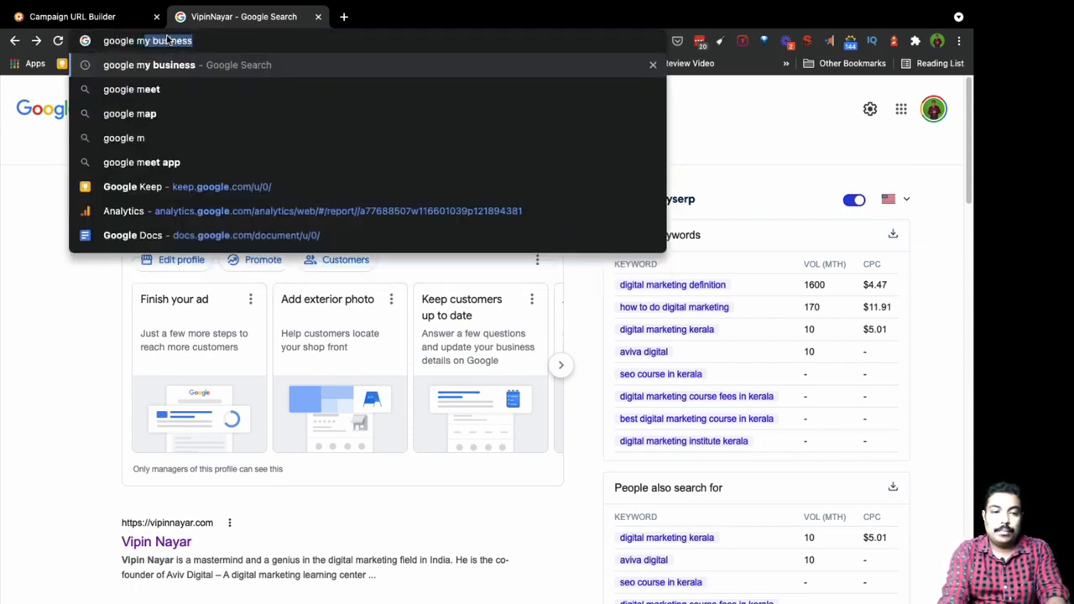
key(Return)
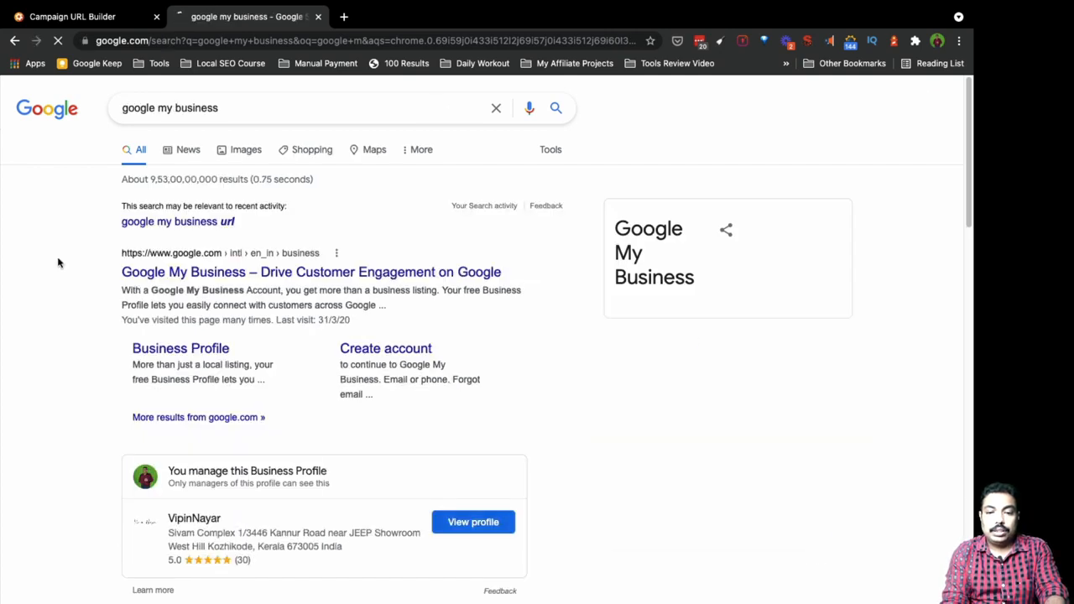
click(235, 271)
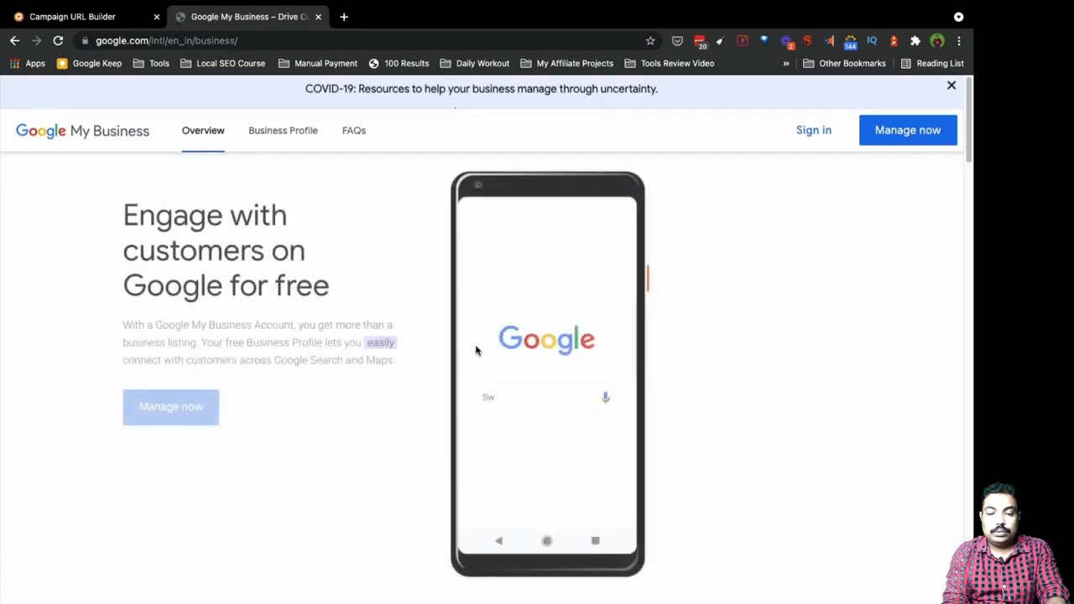
Step: Open the Google My Business dashboard and find the website link in the listing's business information
click(171, 435)
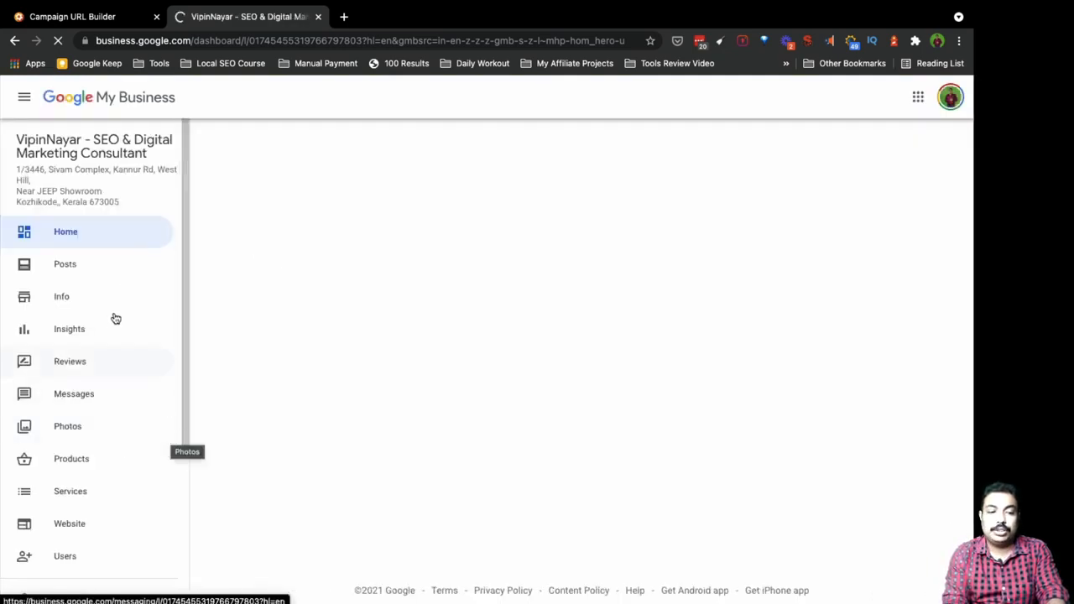
click(67, 298)
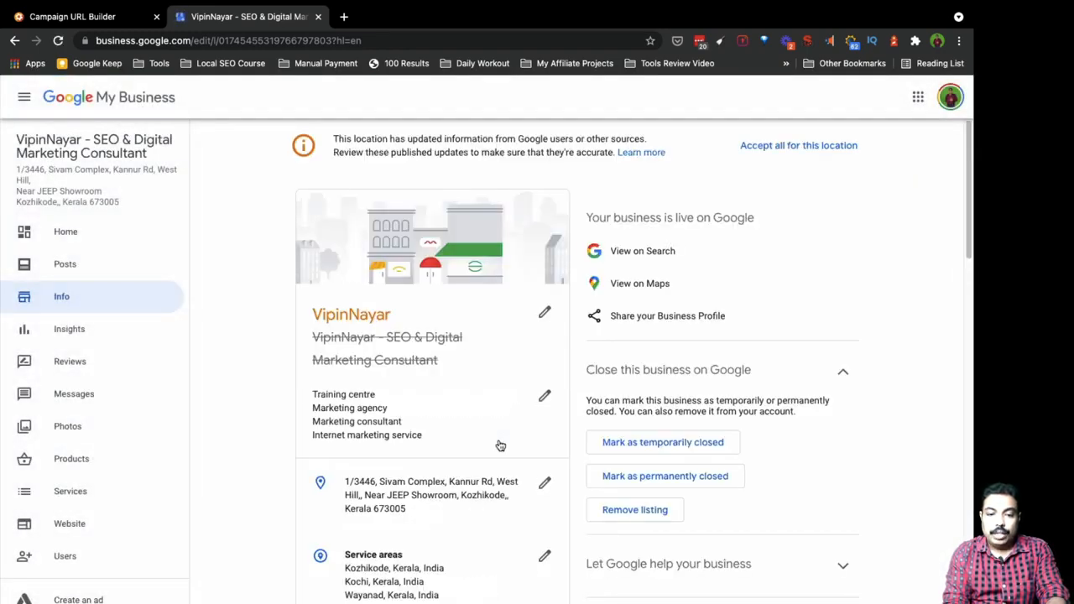
scroll(500, 445, down, 5)
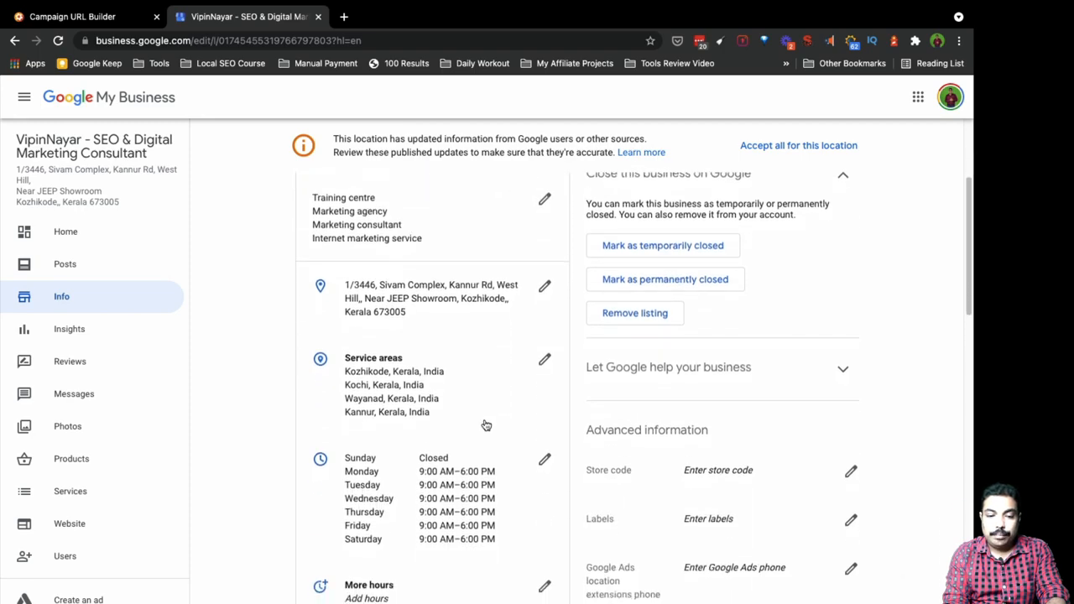
scroll(495, 370, down, 10)
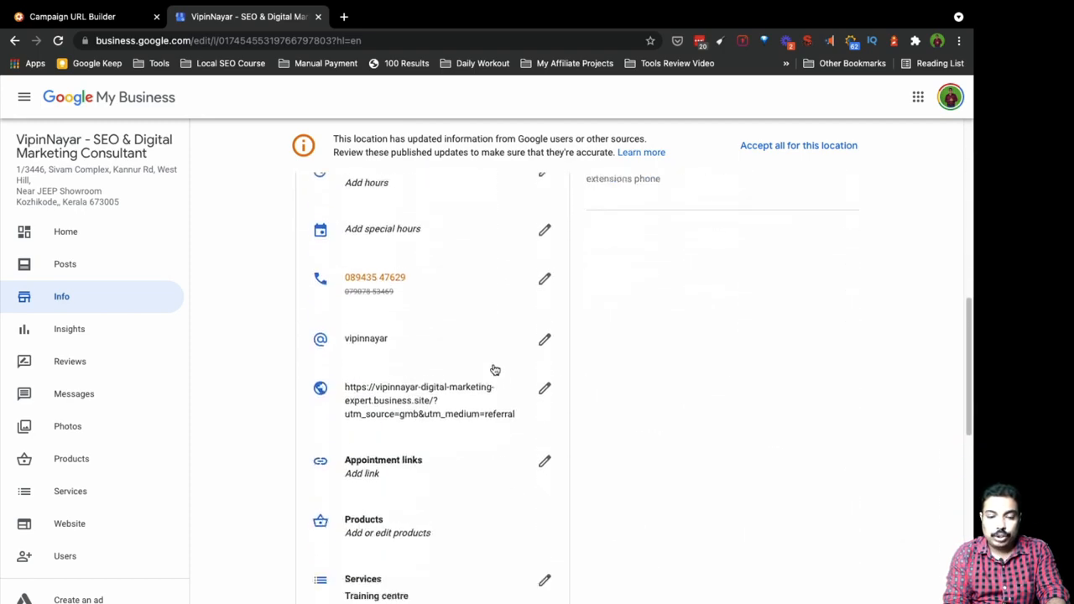
scroll(496, 370, down, 3)
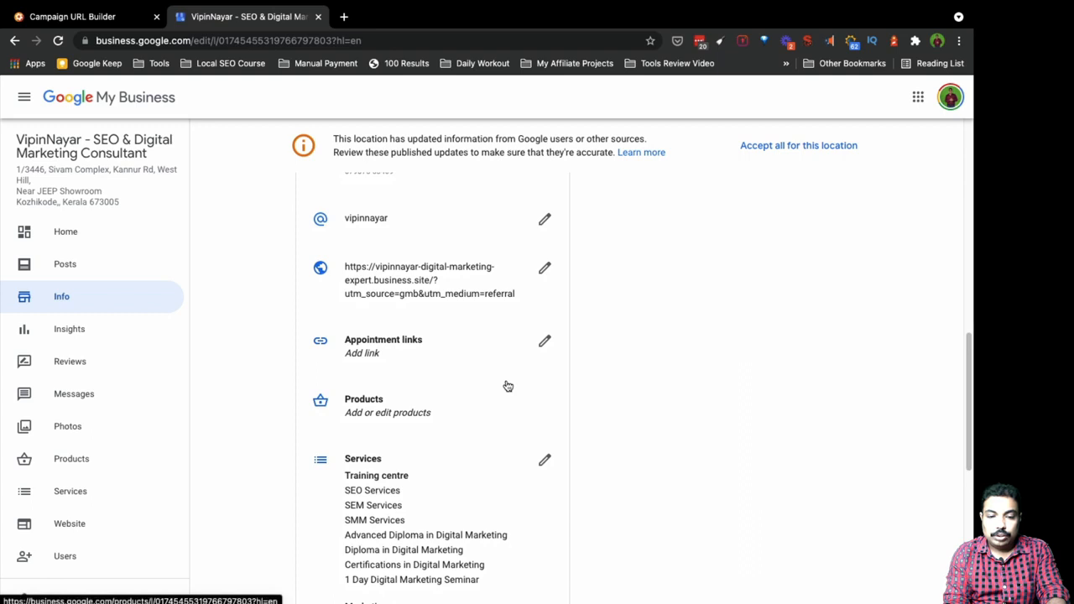
Step: Open the listing's website link for editing and examine the full existing URL through to its UTM parameters
click(544, 272)
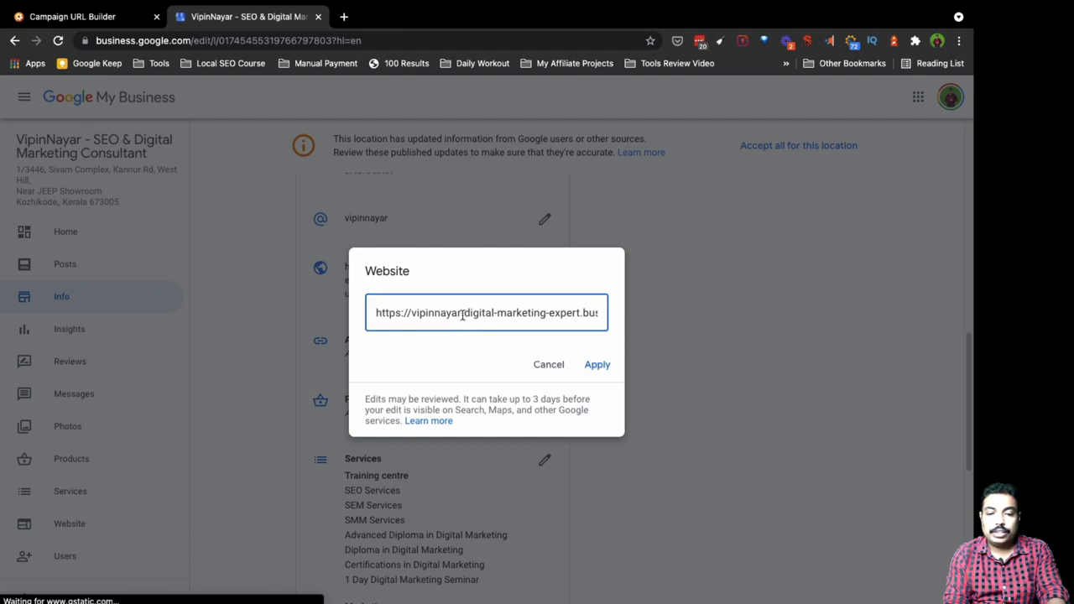
triple_click(462, 315)
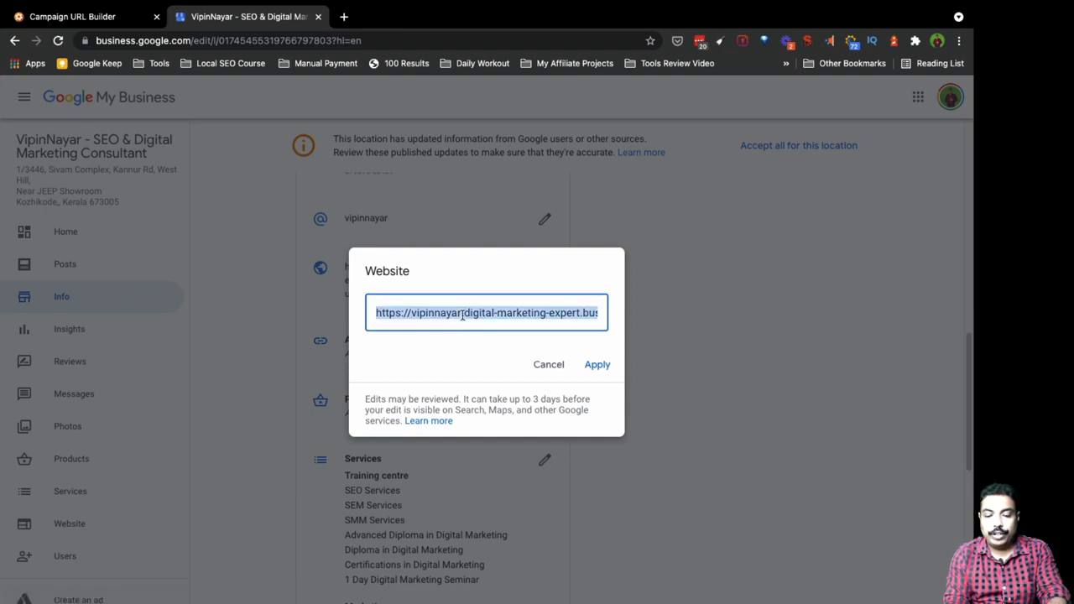
click(463, 315)
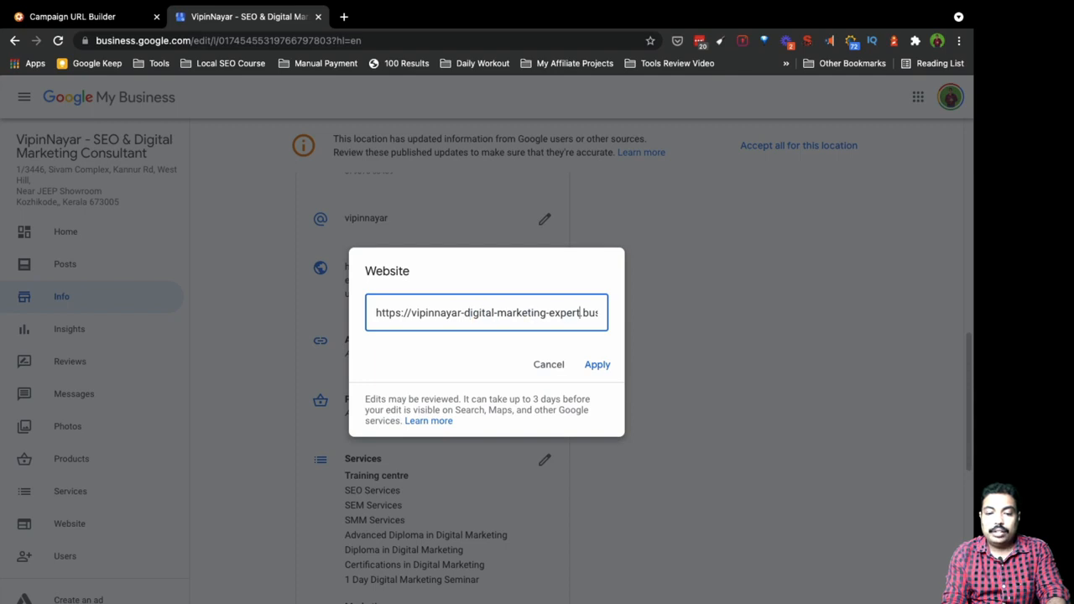
key(Right)
key(Right)
key(Right)
key(Right)
key(Right)
key(Right)
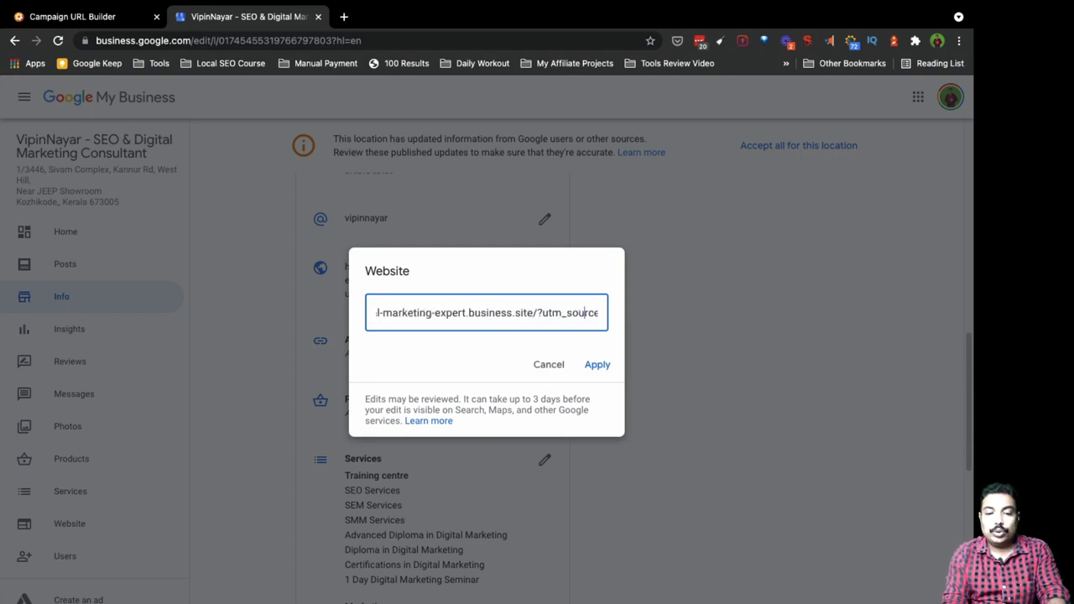
key(Right)
key(Right)
key(Right)
key(Right)
key(Right)
key(Right)
key(Right)
key(Right)
key(Right)
key(Right)
key(Right)
key(Right)
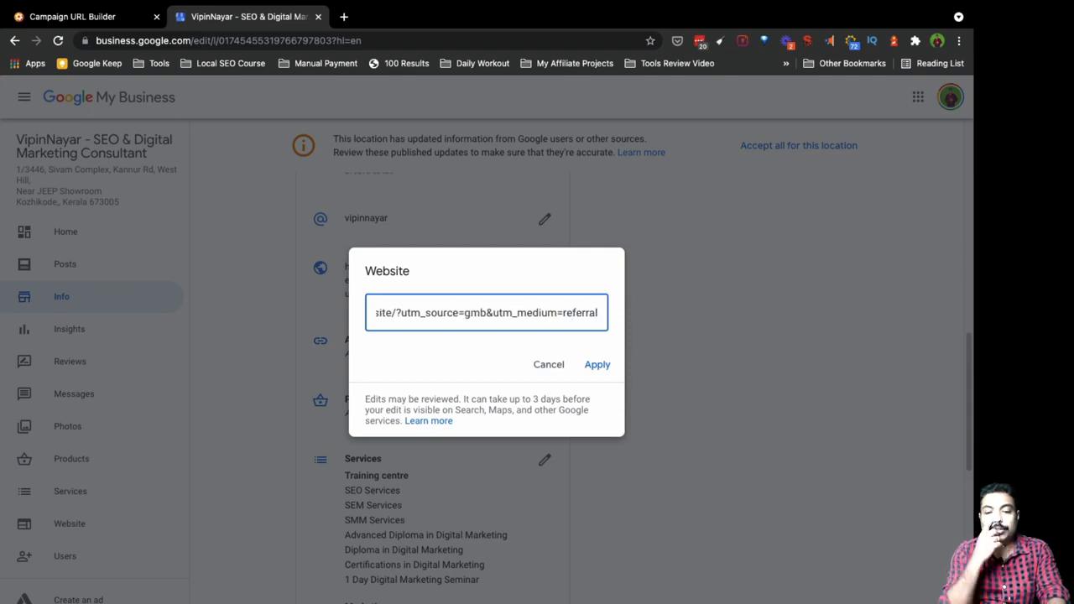
Step: Replace the website link with the copied campaign URL containing utm_source=organic, utm_medium=google+ and utm_campaign=gmb, and apply it
triple_click(422, 308)
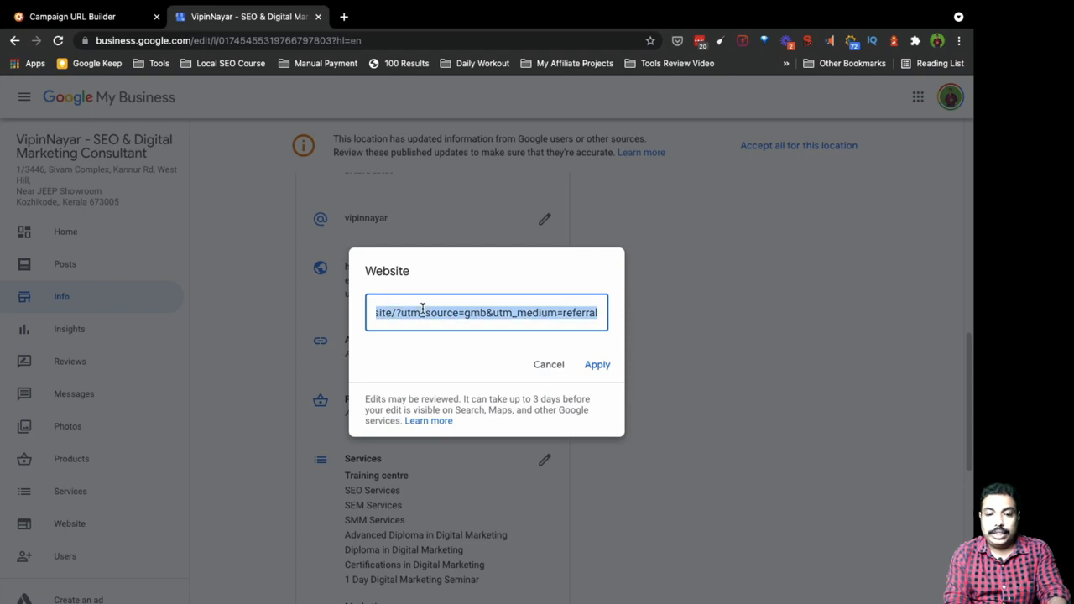
key(ctrl+v)
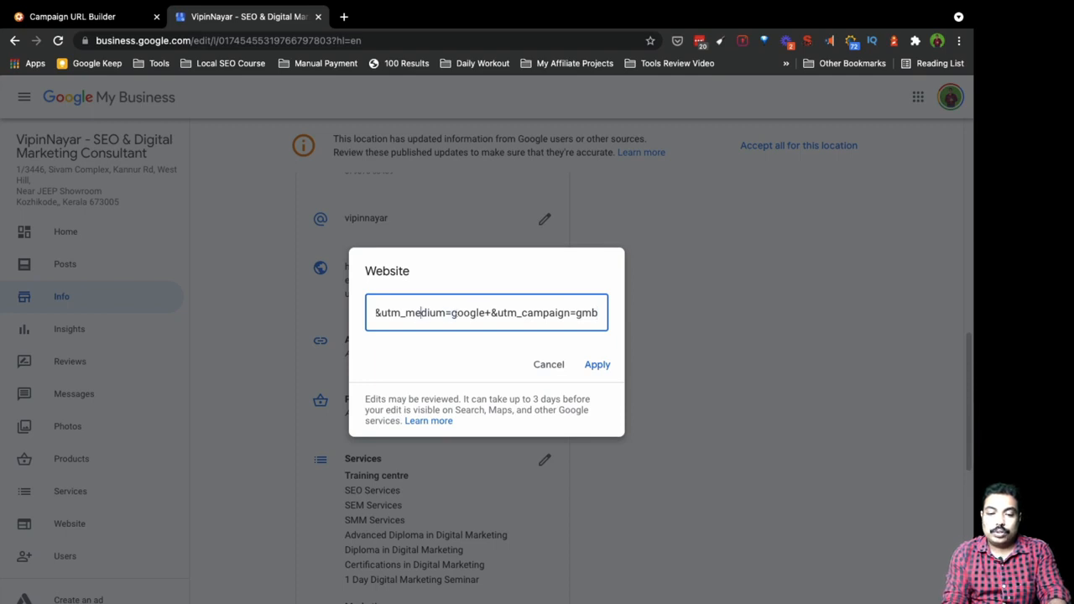
key(Left)
key(Left)
key(Left)
key(Left)
key(Left)
key(Left)
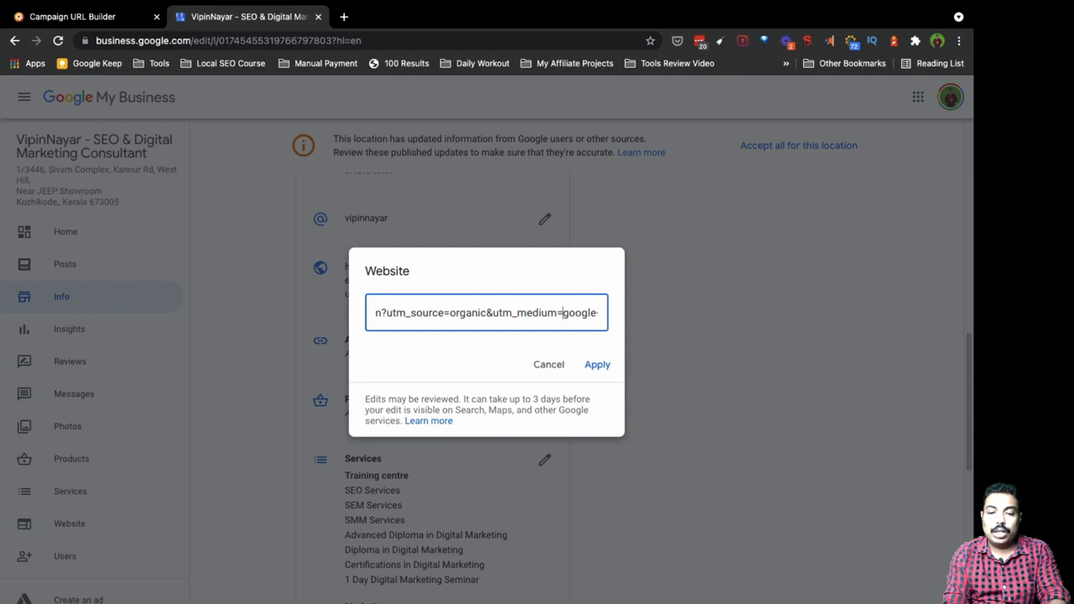
key(Right)
key(Right)
key(Right)
key(Right)
key(Right)
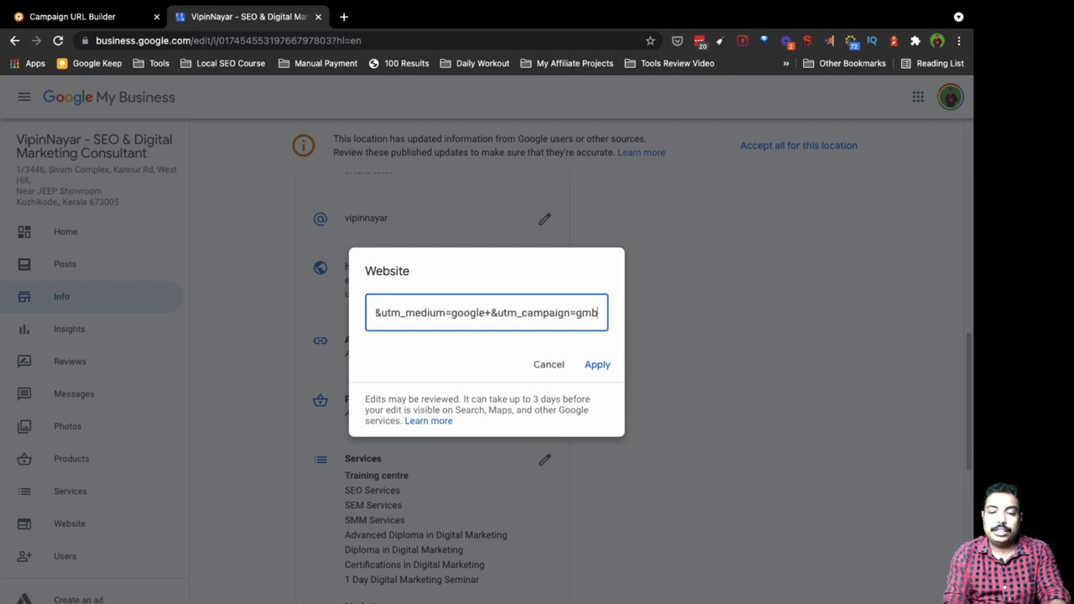
click(598, 364)
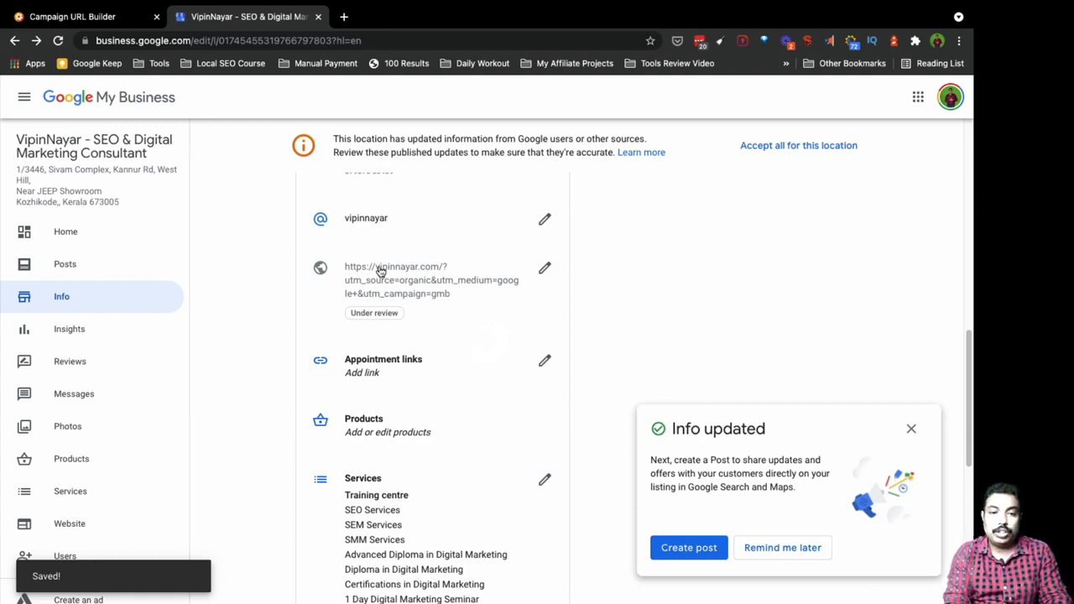
click(379, 271)
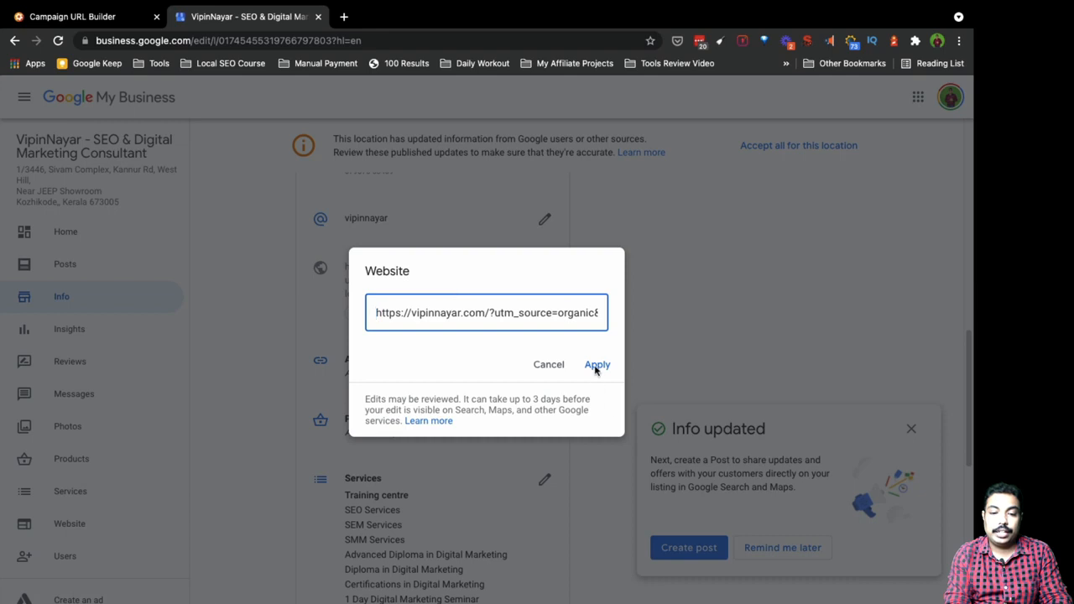
click(595, 364)
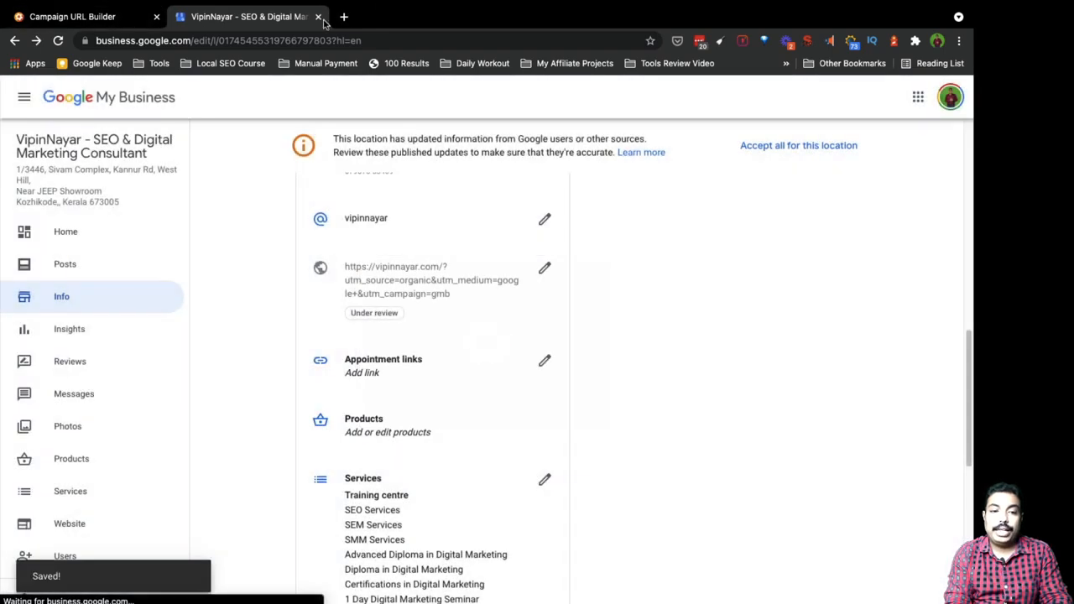
Step: Search for the business in a new tab, open its UTM-tagged website and highlight the UTM parameters in the address
click(344, 17)
text(vi)
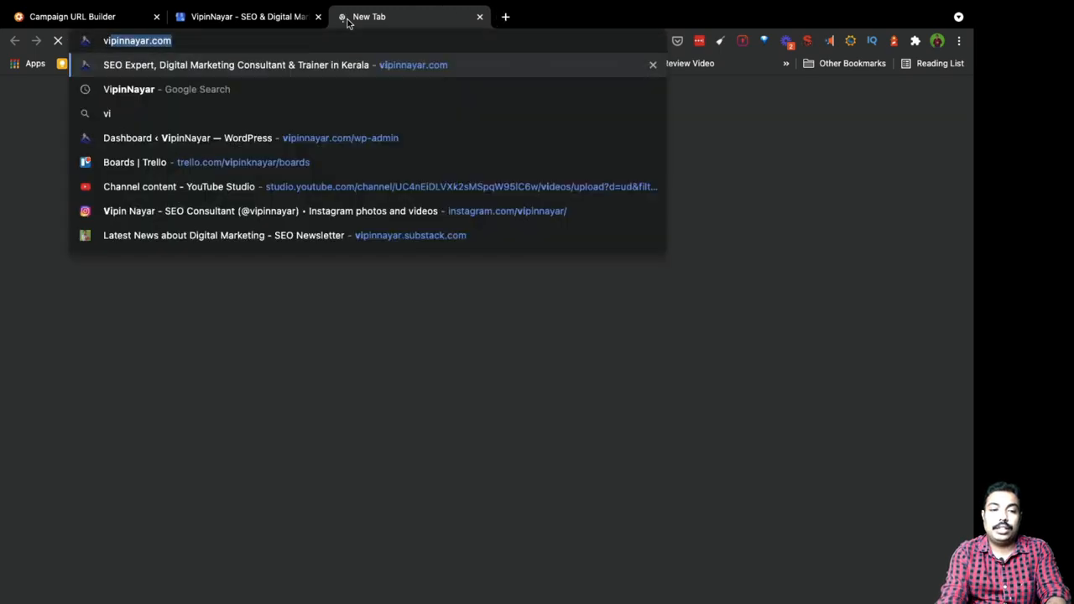
text(pin nayar)
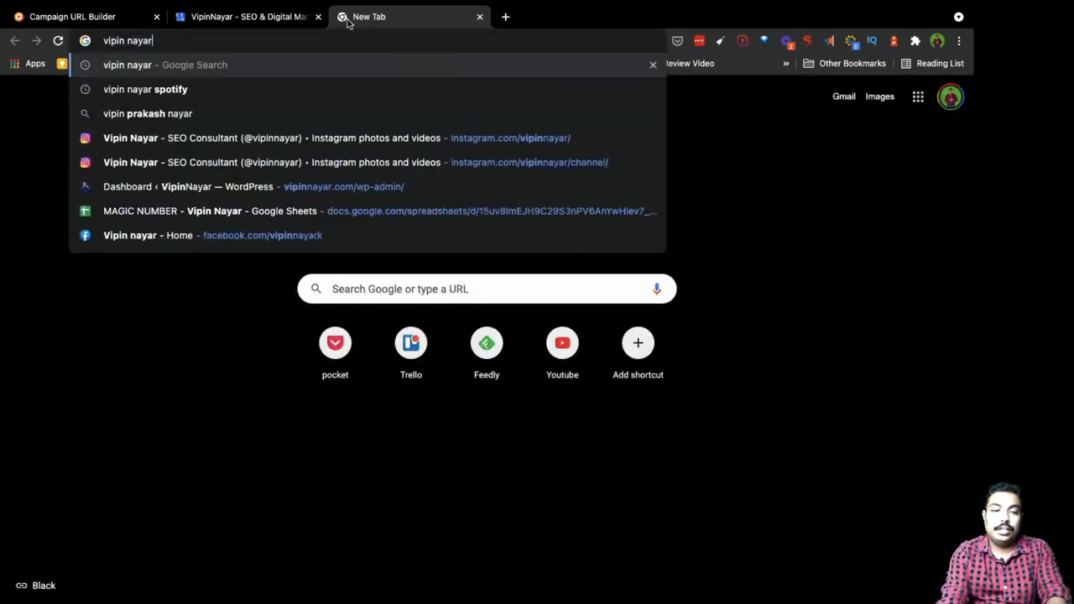
click(127, 41)
key(BackSpace)
key(Return)
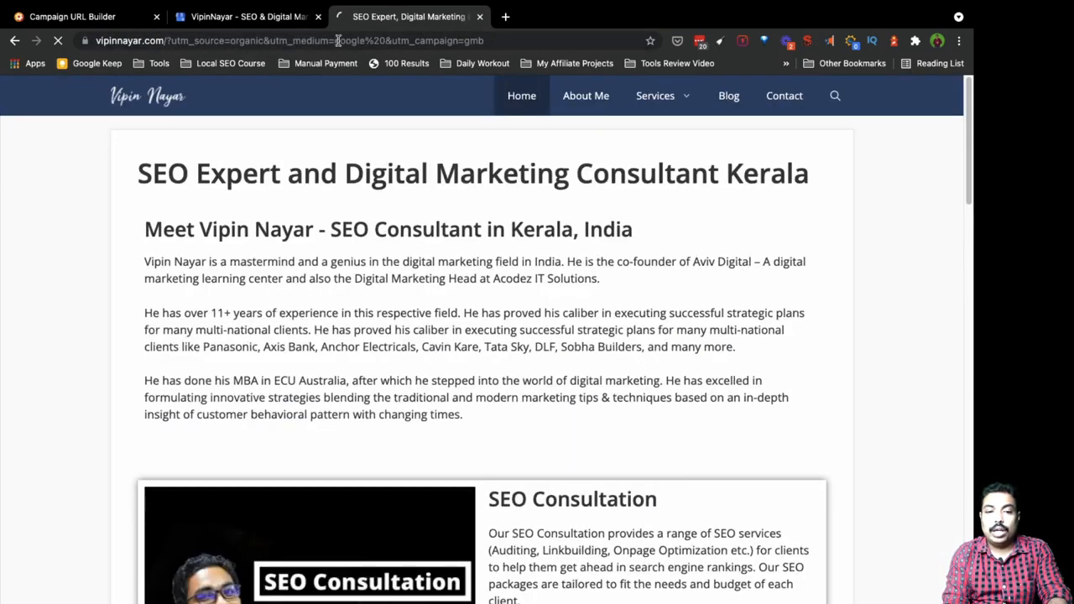
click(491, 41)
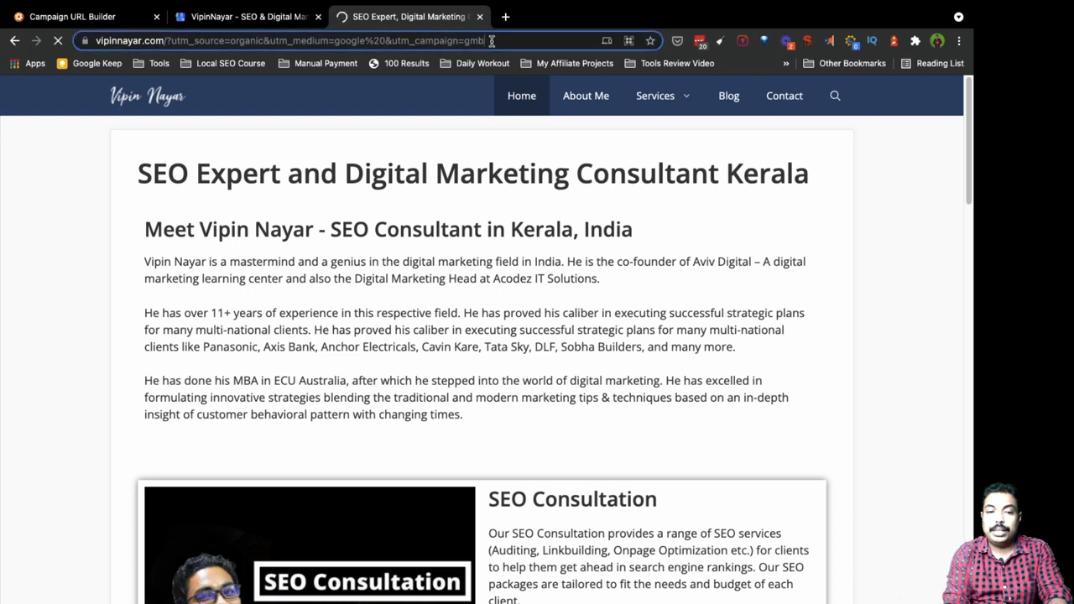
drag(445, 40, 218, 41)
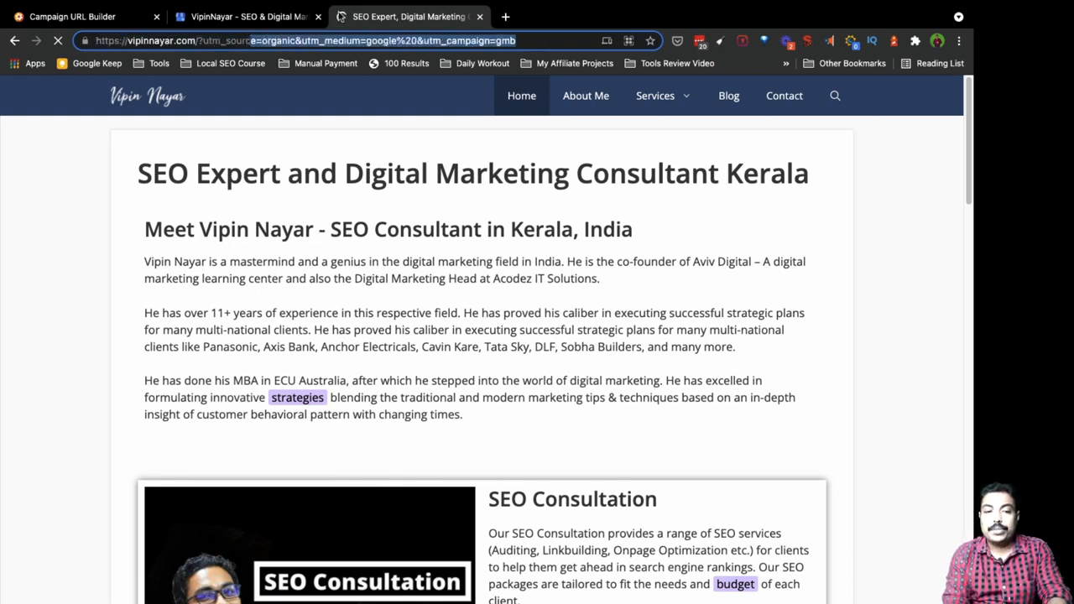
Step: Open Google Analytics in another new tab
click(506, 19)
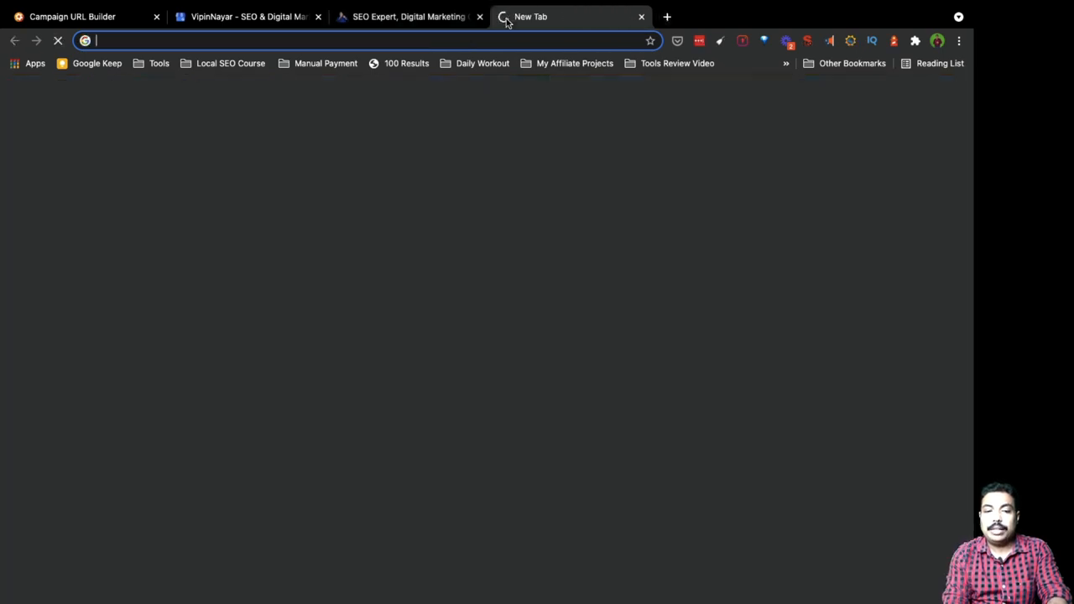
text(ana)
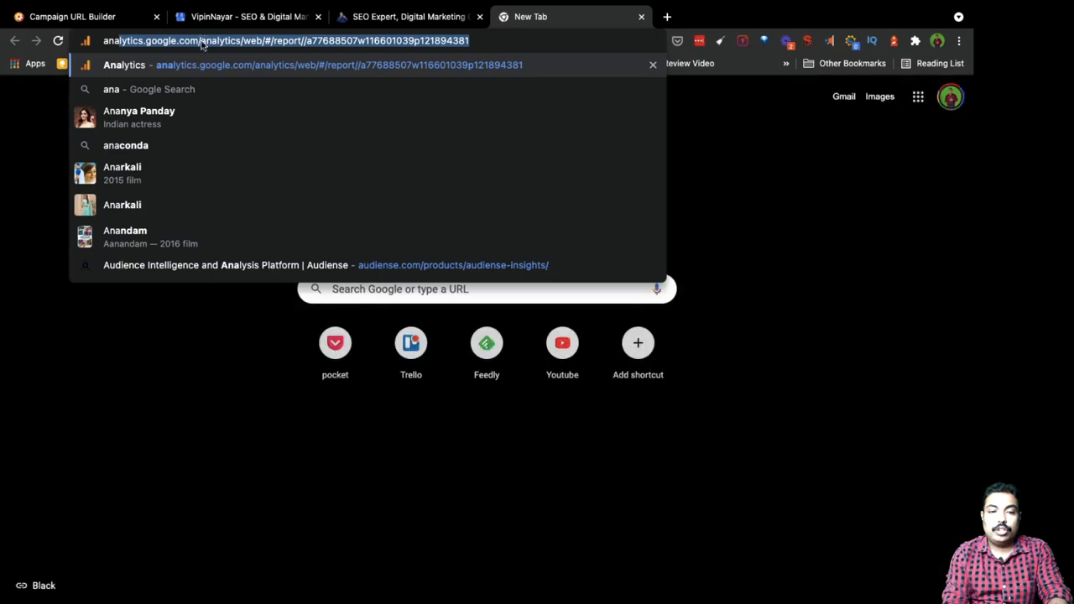
drag(202, 41, 529, 47)
key(BackSpace)
key(Return)
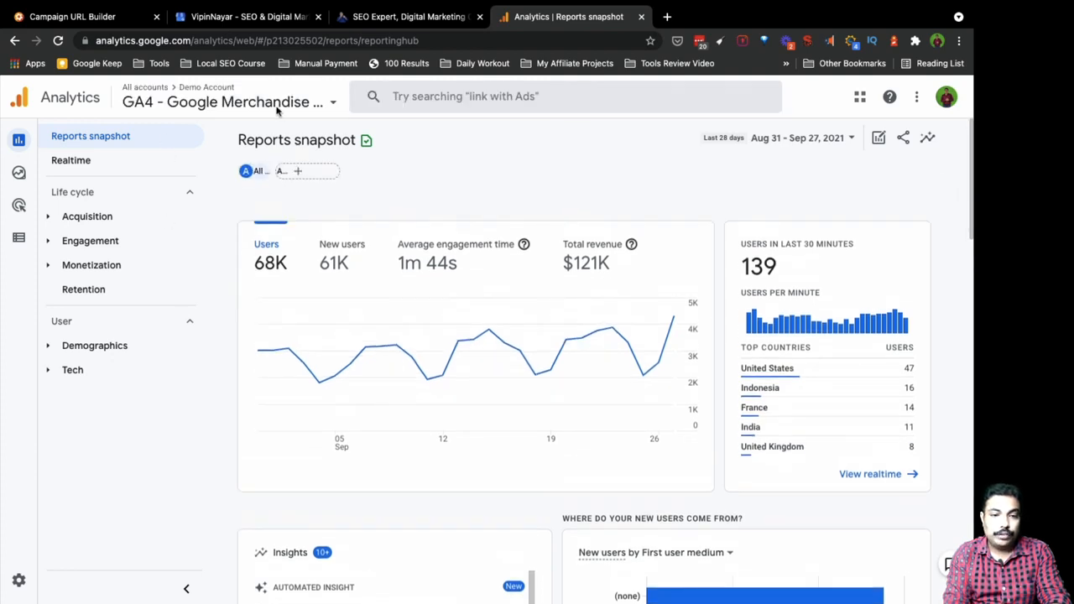
Step: Switch Analytics to the Master View (Spam Free) of the vipinnayar.com Universal Analytics property
click(277, 111)
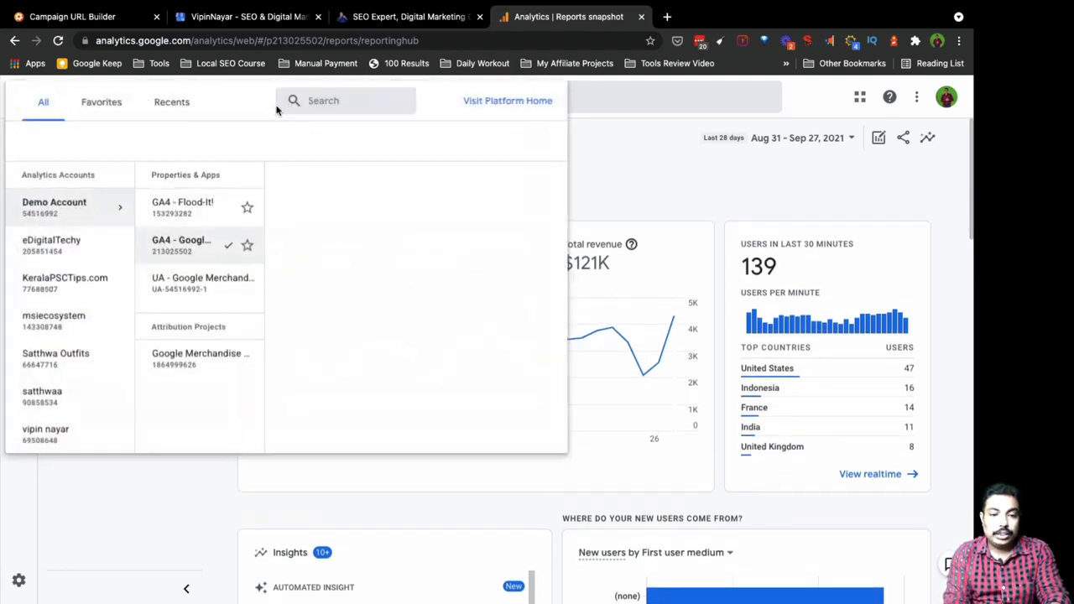
scroll(55, 342, down, 1)
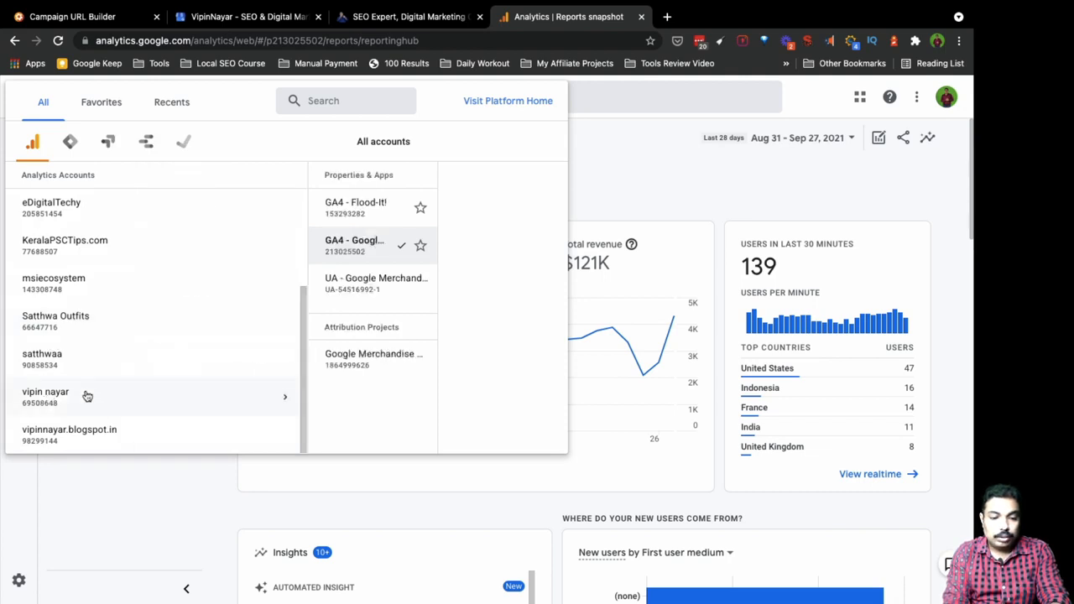
click(281, 402)
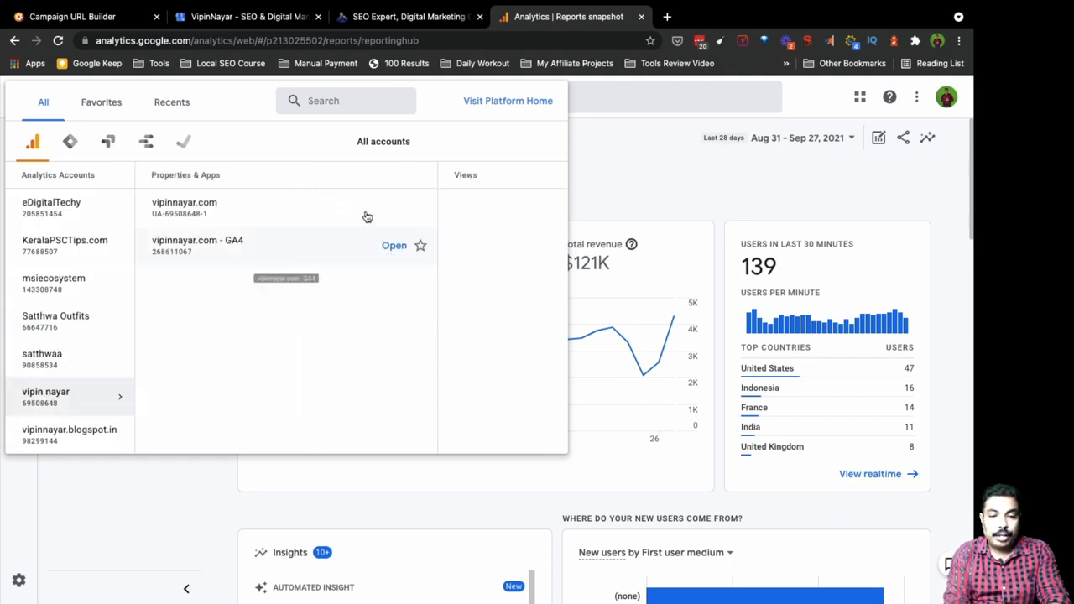
click(260, 220)
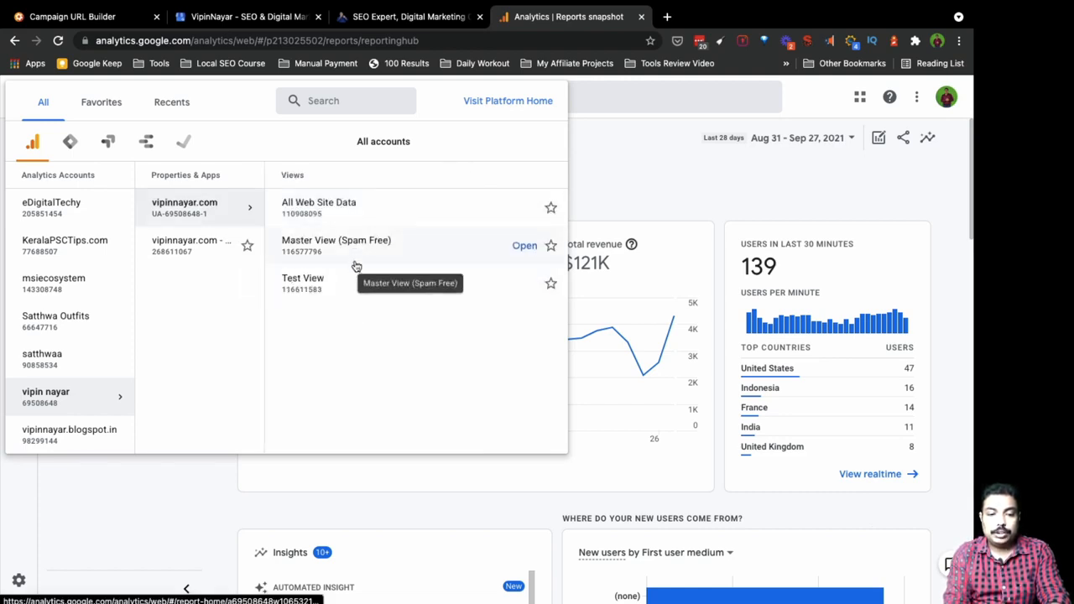
click(356, 266)
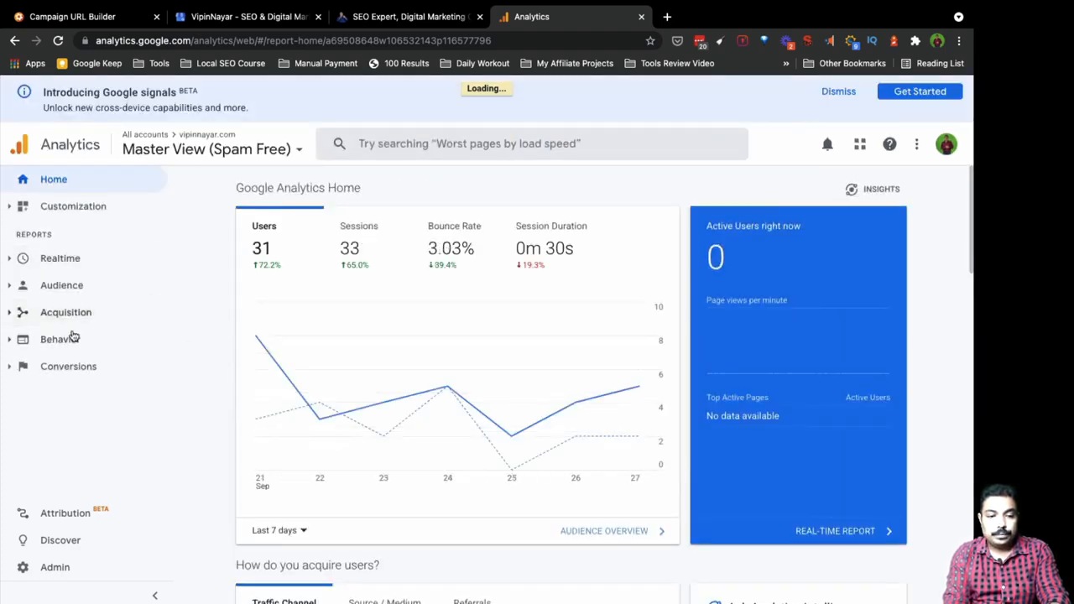
Step: Open the Realtime overview report and examine its active users, pageviews, top referrals and top active pages
click(57, 256)
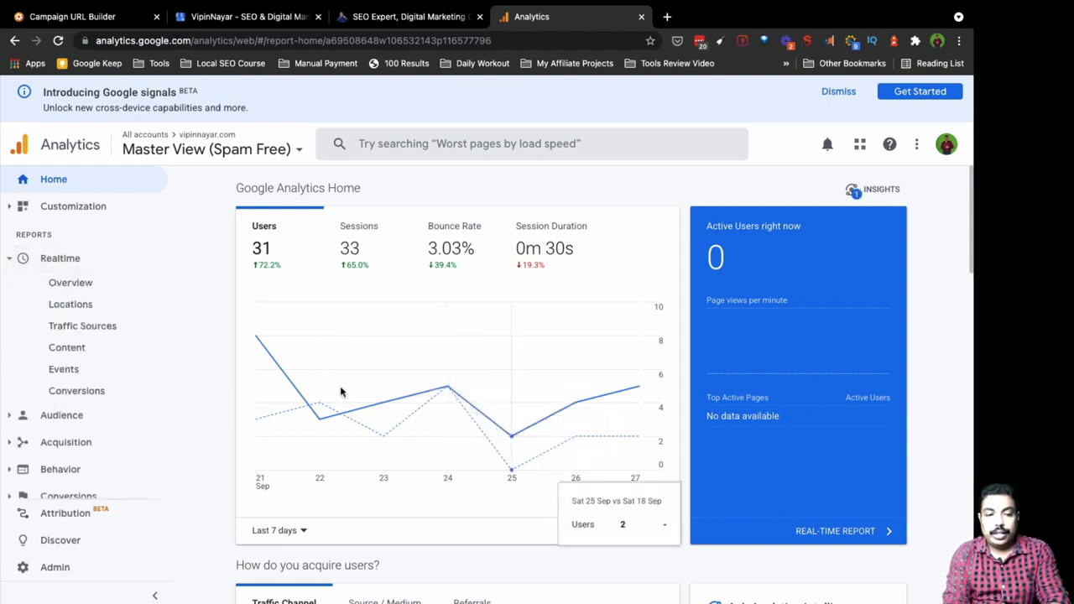
click(85, 291)
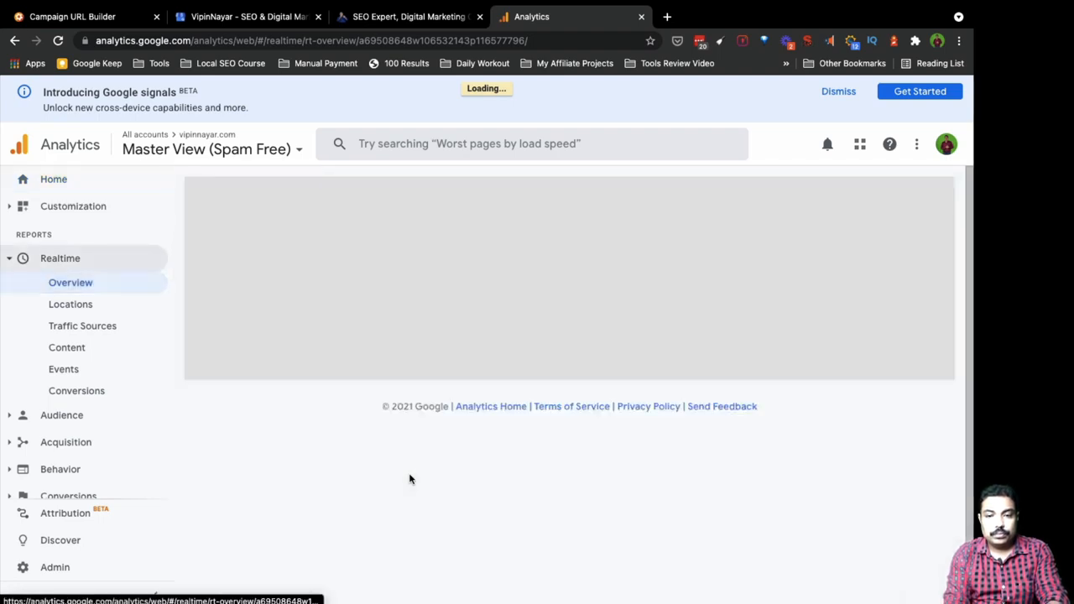
scroll(410, 478, down, 5)
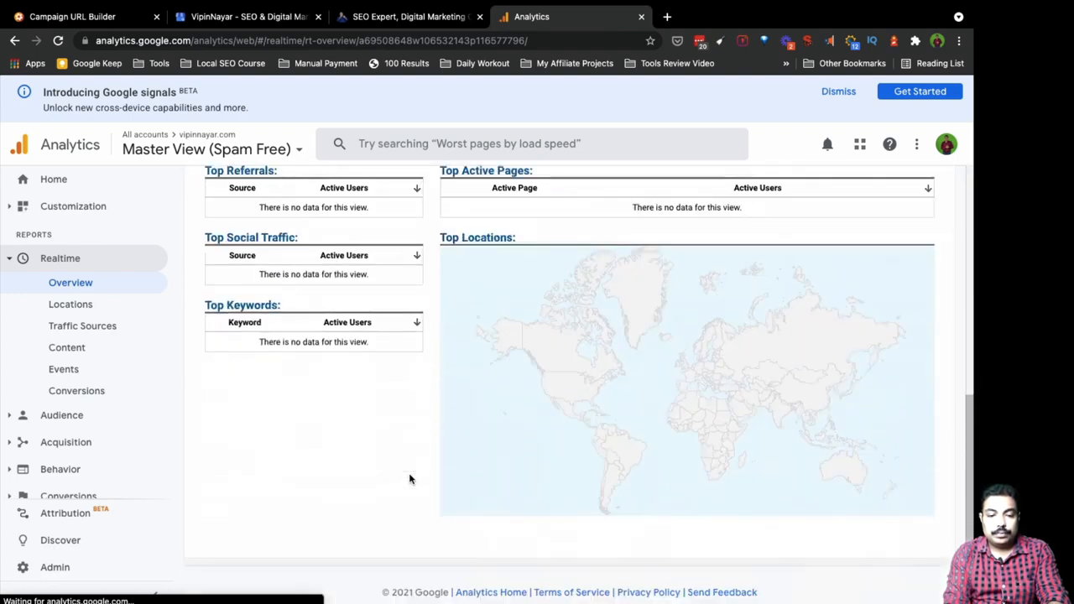
scroll(411, 477, up, 4)
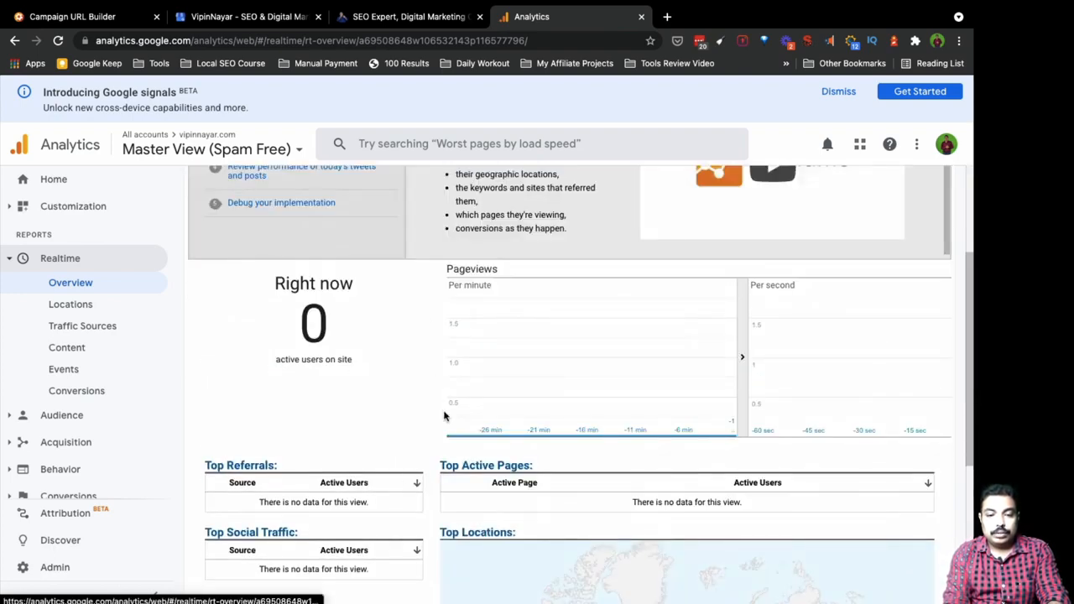
scroll(443, 412, up, 3)
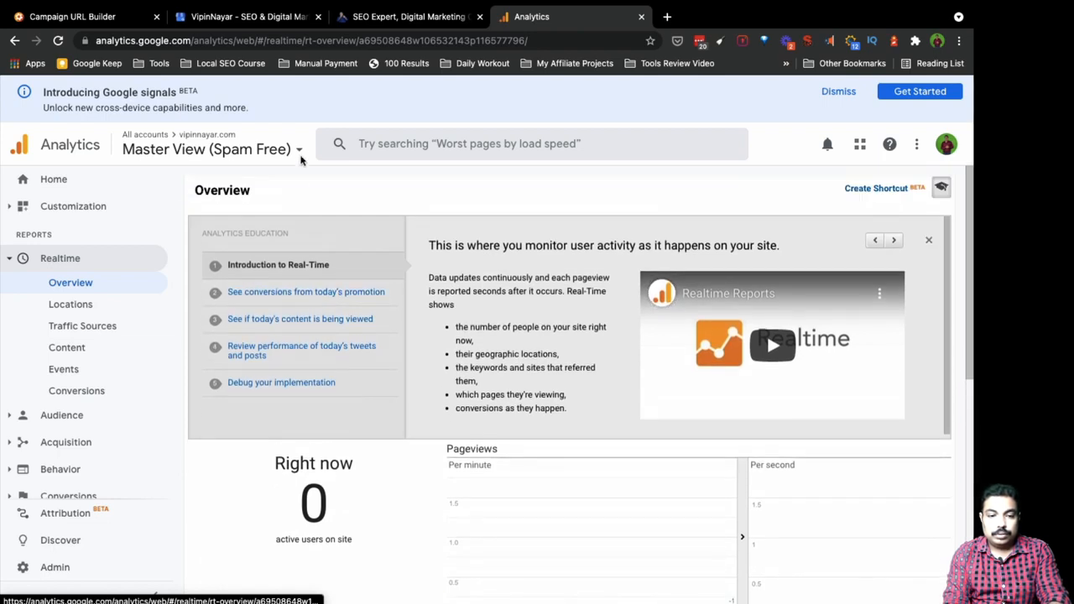
Step: Switch Analytics to the All Web Site Data view and open the Realtime content details of the active page "/"
click(298, 150)
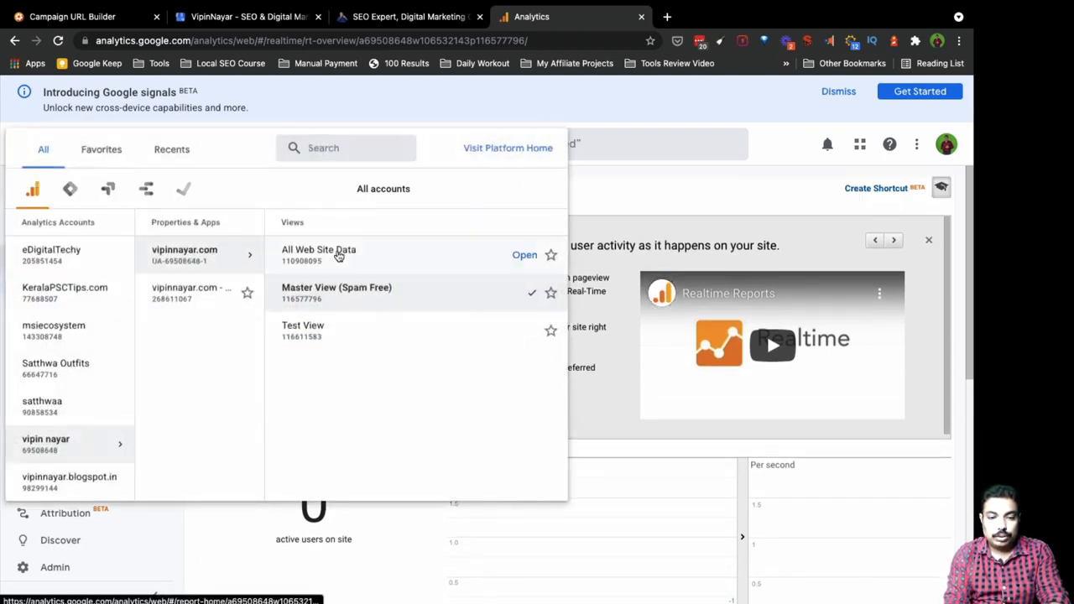
click(443, 562)
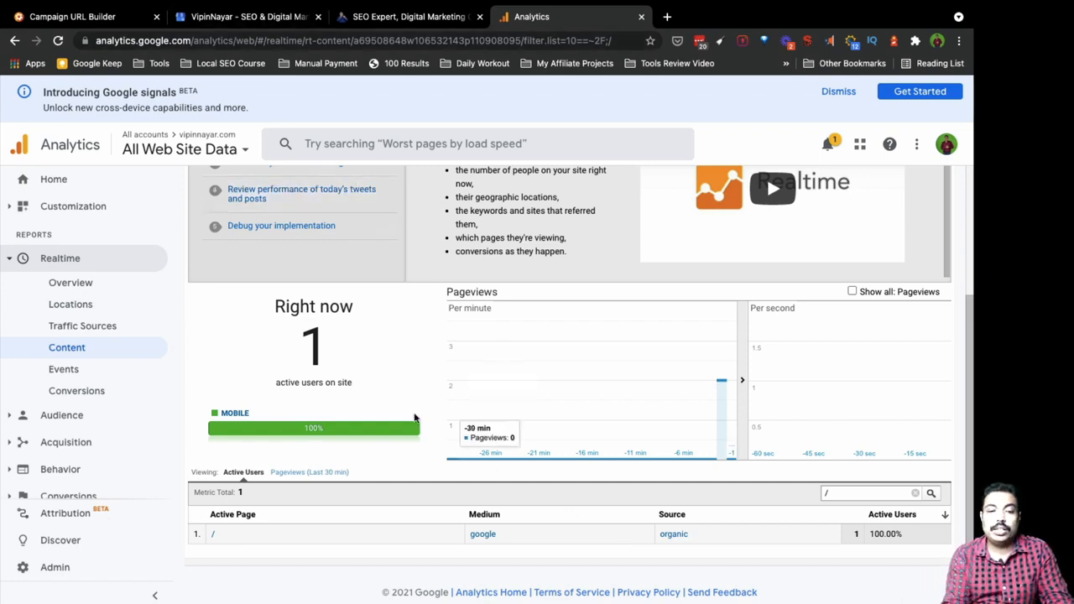
Step: In the Campaign URL Builder, set the campaign medium to gmb and the campaign name to gmb-listing
click(669, 18)
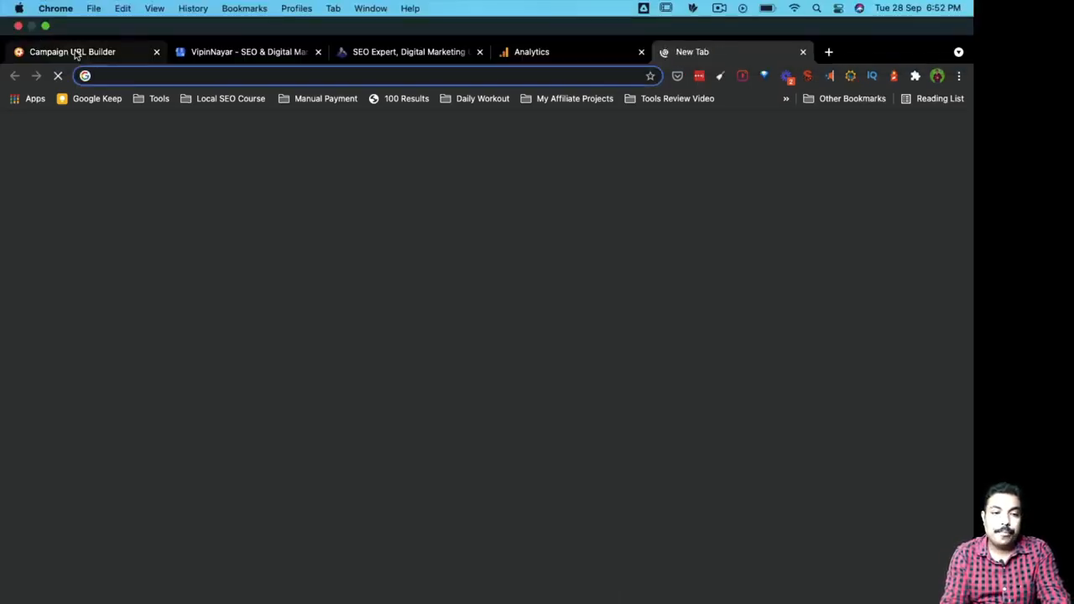
click(74, 52)
scroll(330, 358, up, 2)
scroll(329, 359, up, 10)
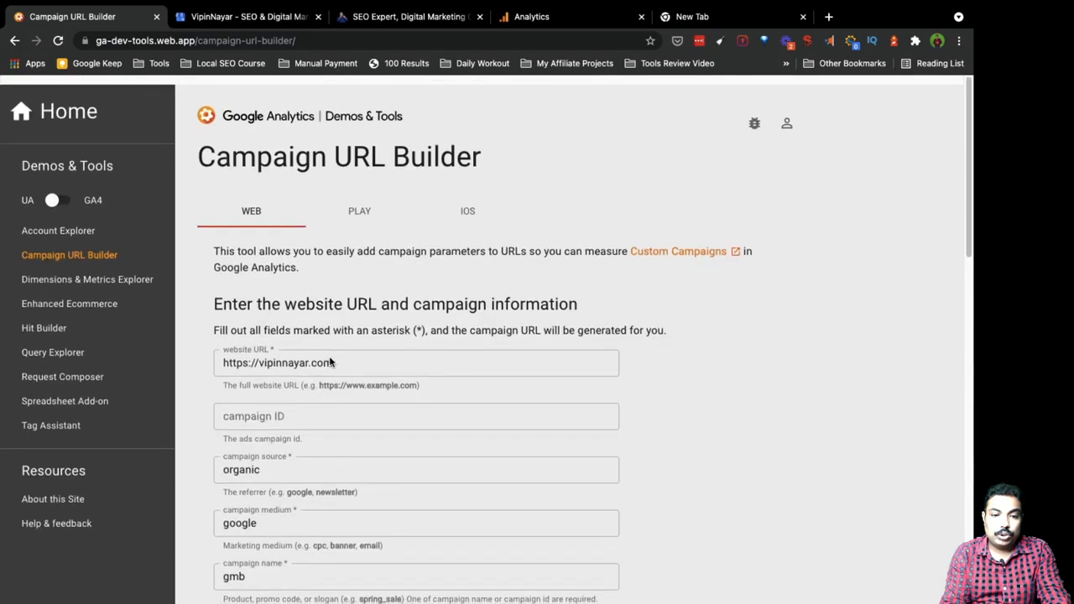
scroll(329, 356, down, 3)
double_click(272, 325)
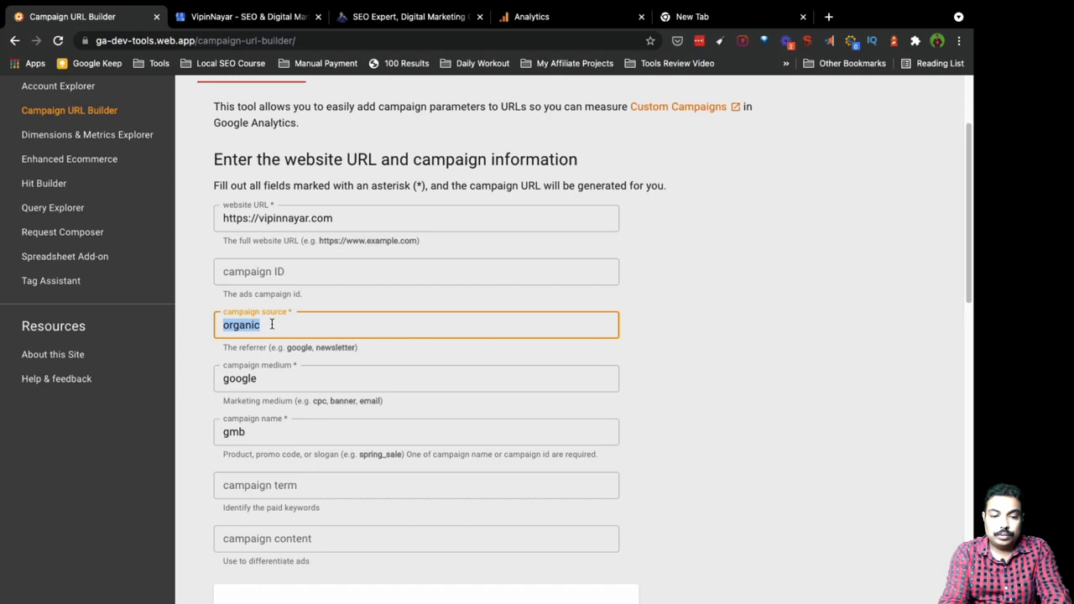
double_click(264, 379)
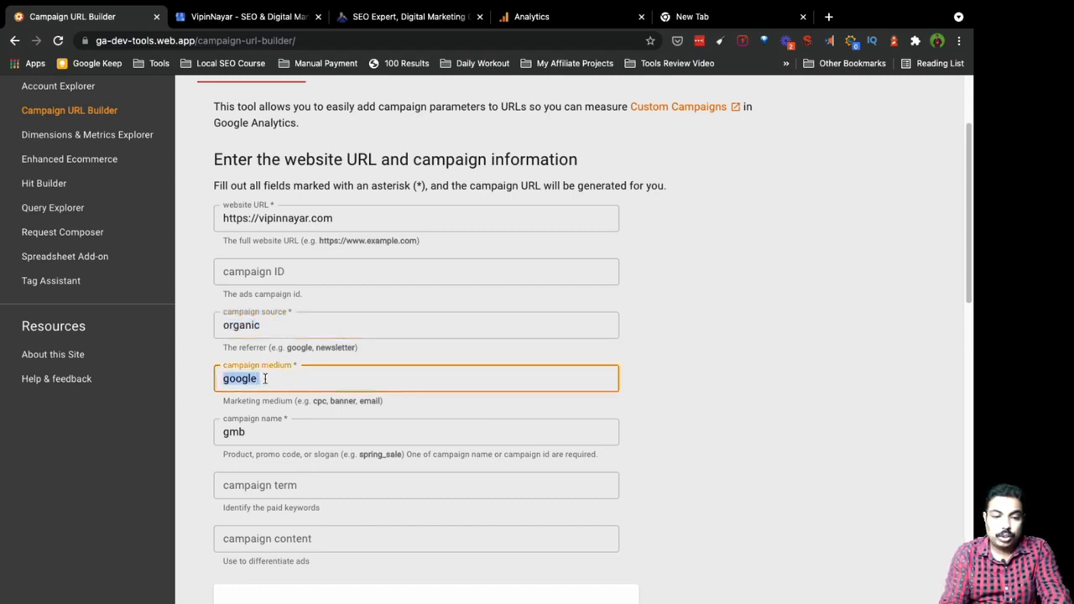
text(gmb)
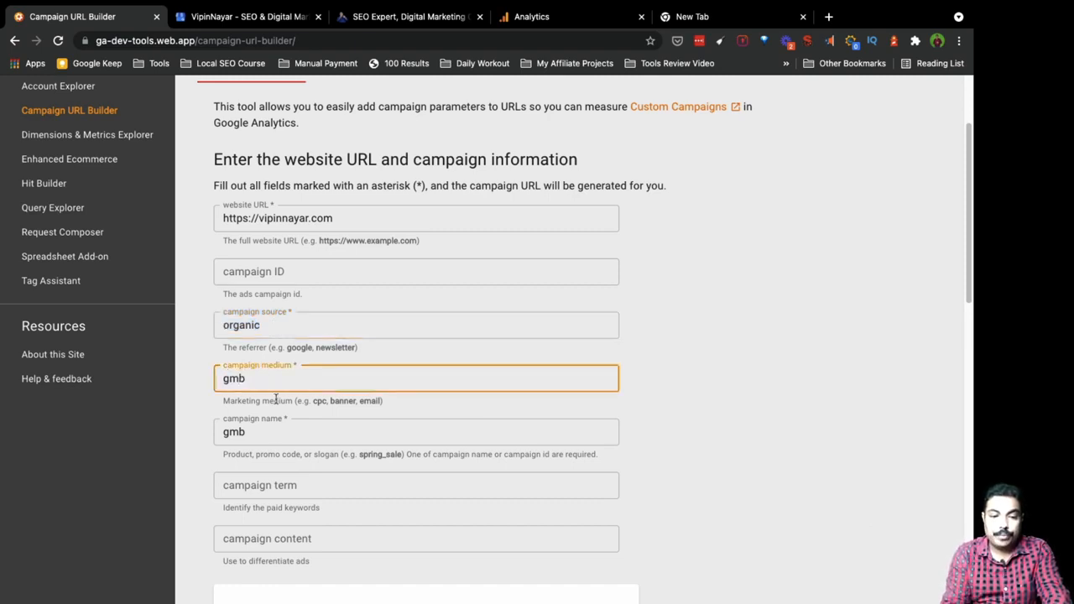
double_click(266, 432)
key(BackSpace)
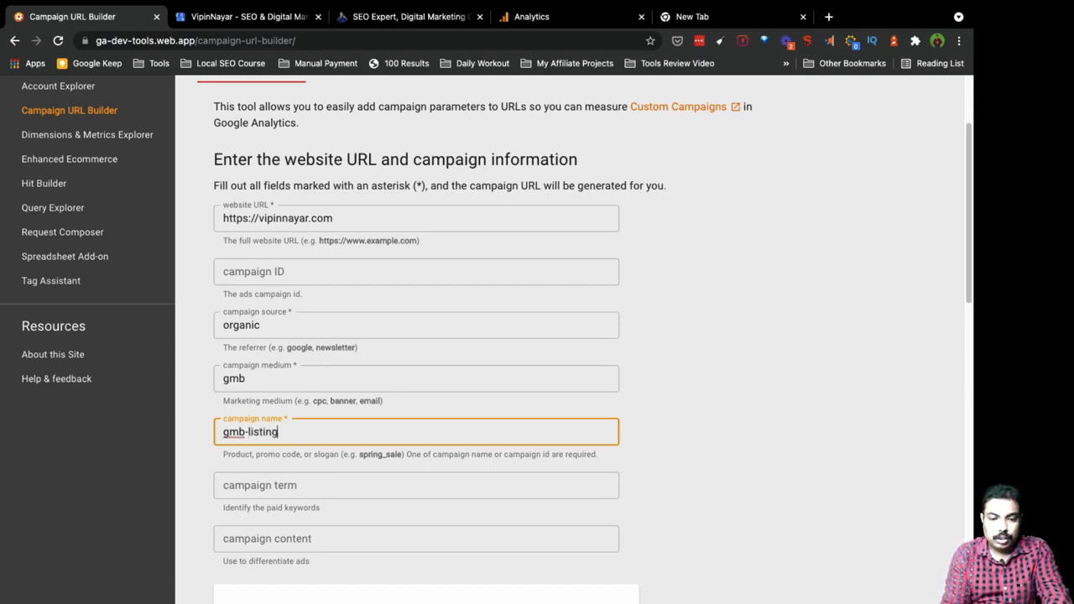
Step: Copy the generated campaign URL and apply it as the website link in the Google My Business info
scroll(375, 464, down, 4)
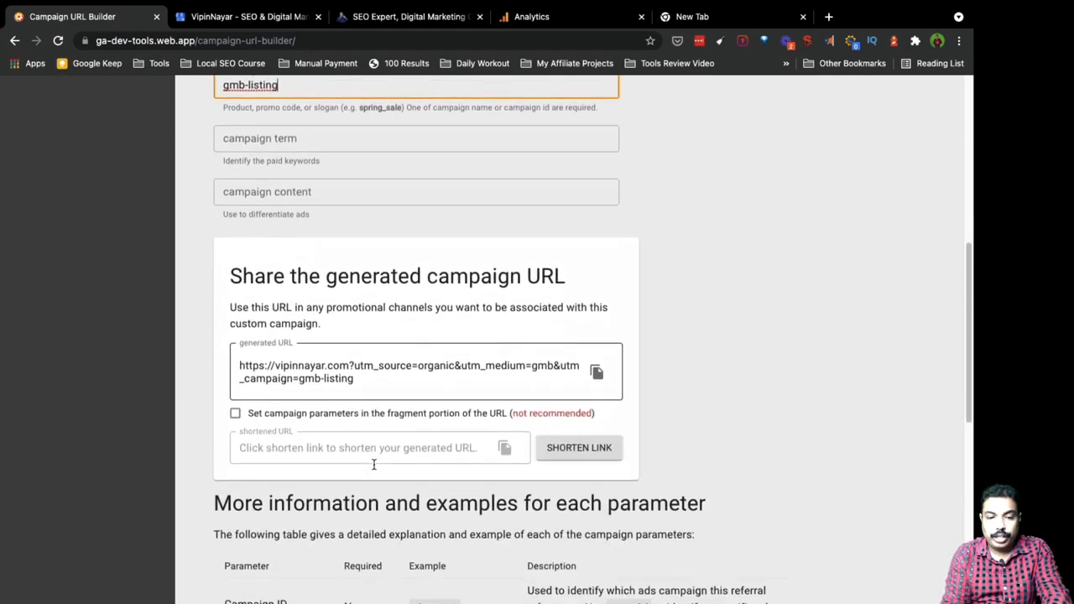
click(595, 343)
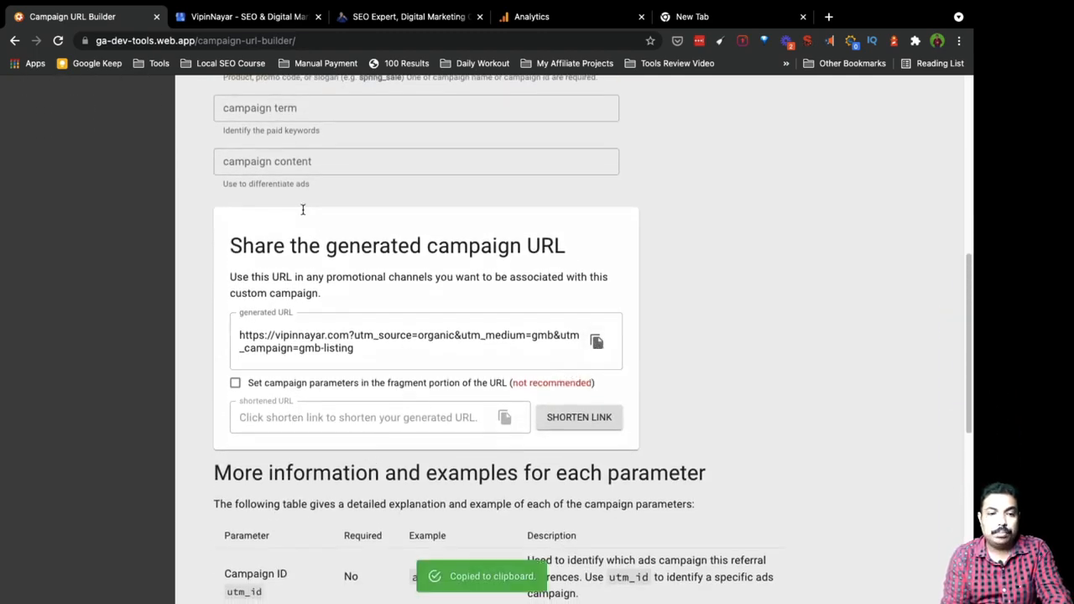
click(214, 19)
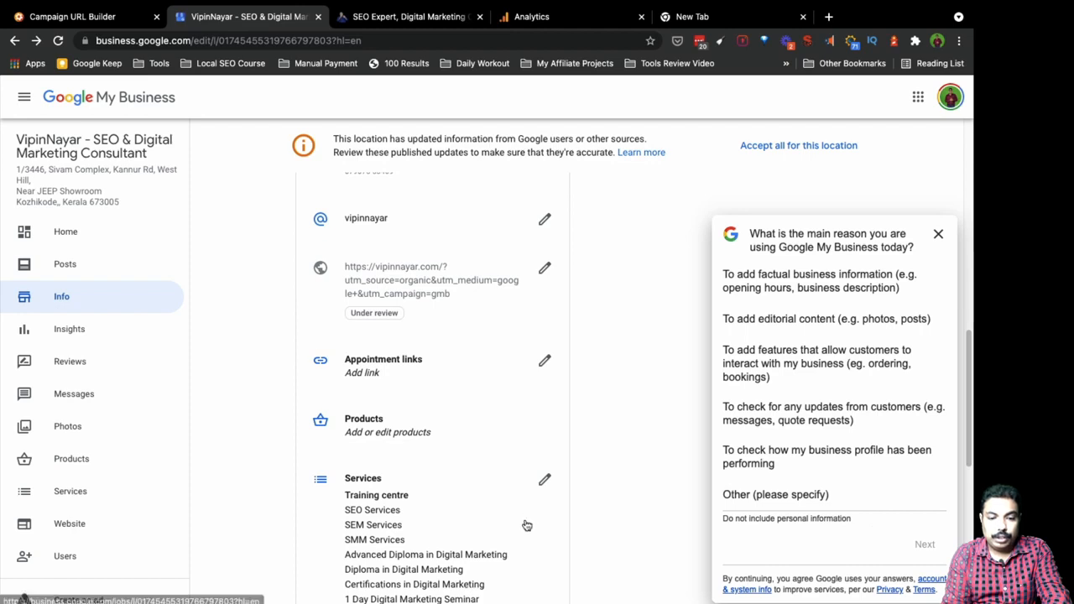
click(544, 273)
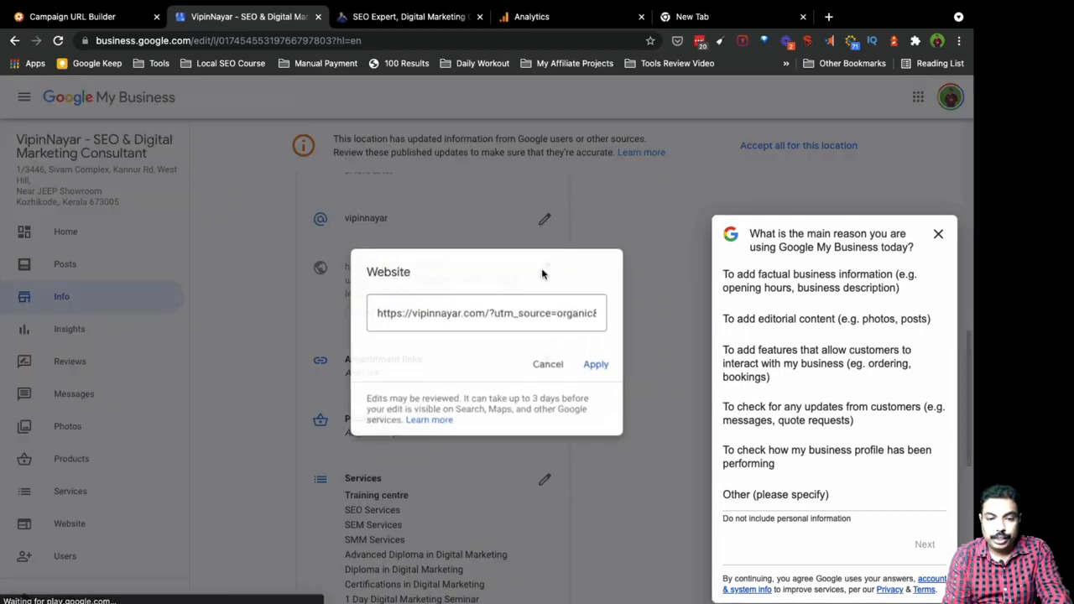
click(506, 312)
key(ctrl+a)
key(ctrl+v)
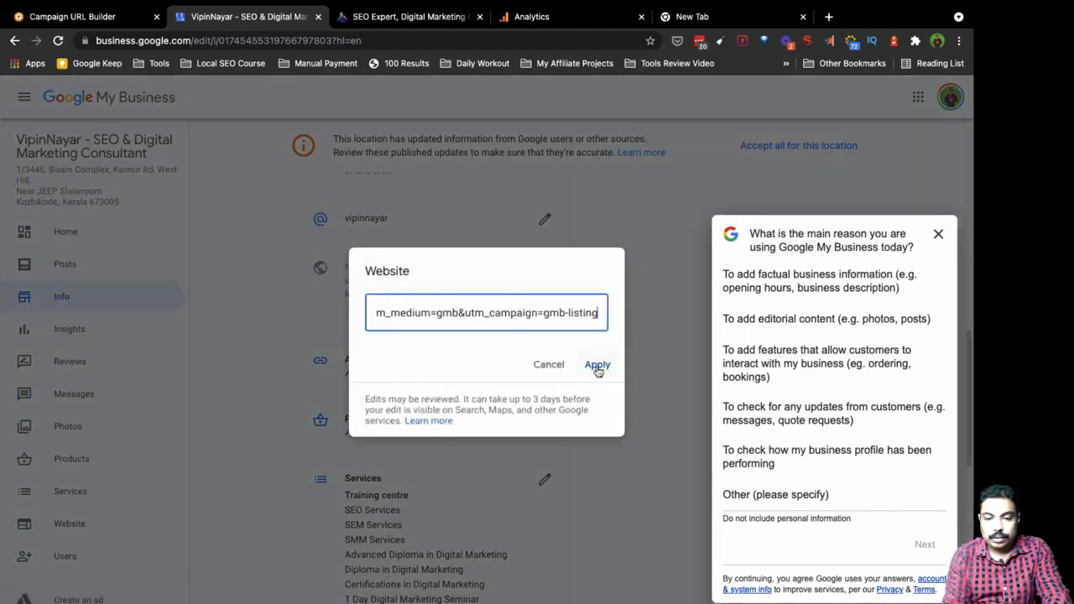
click(597, 364)
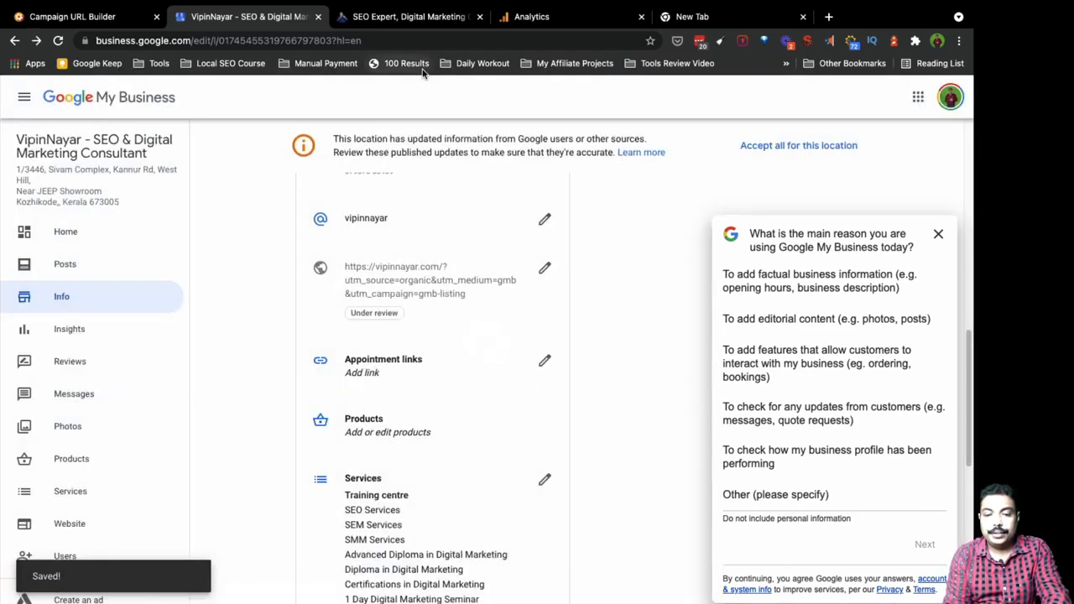
Step: Return to the Analytics Realtime overview and open the active page "/" to examine its medium and source
click(409, 17)
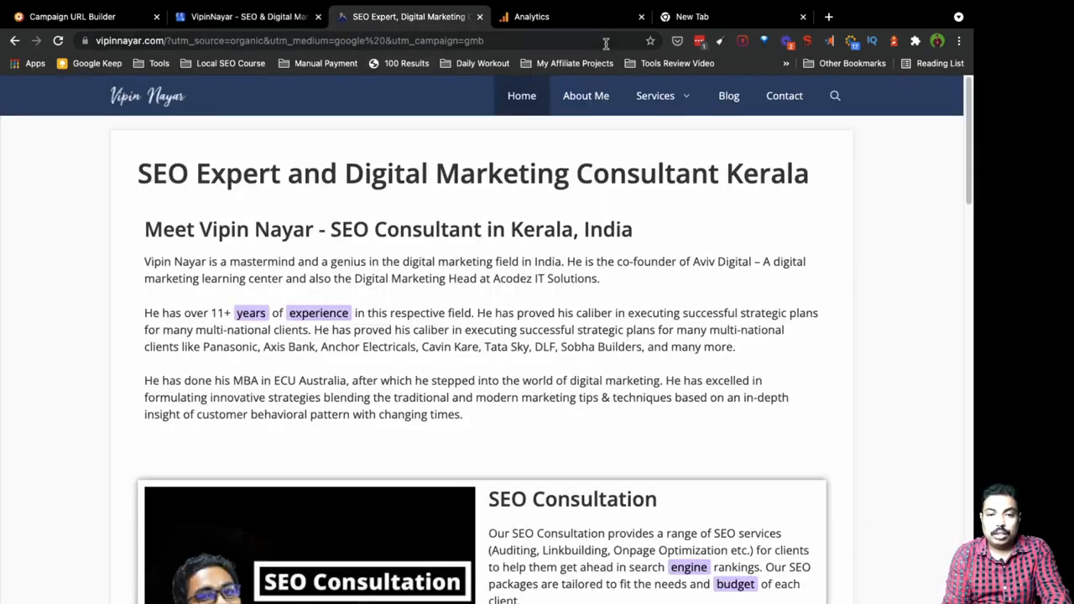
click(696, 19)
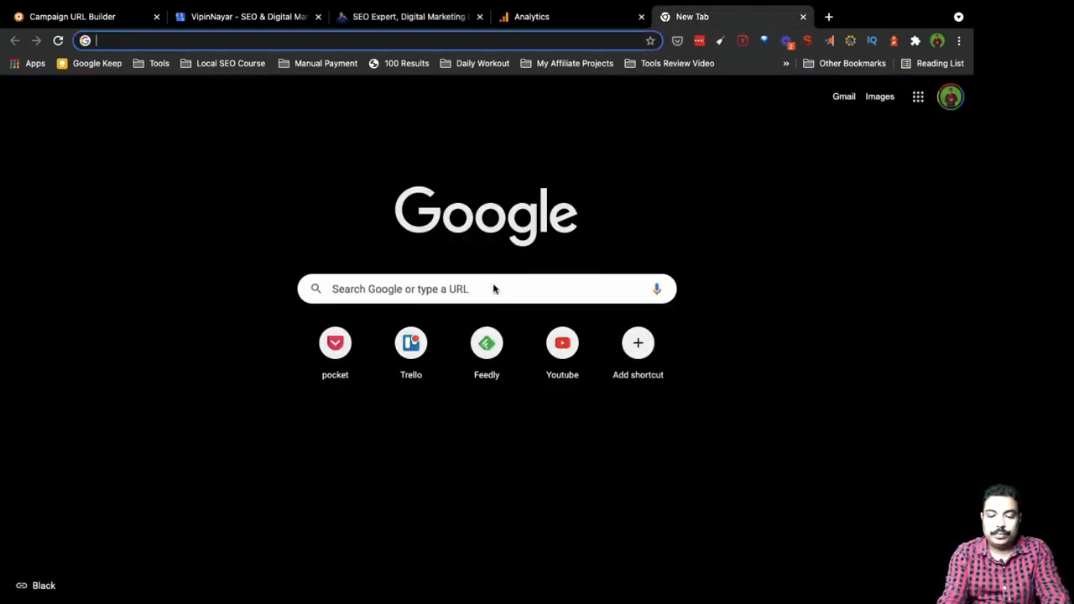
click(531, 17)
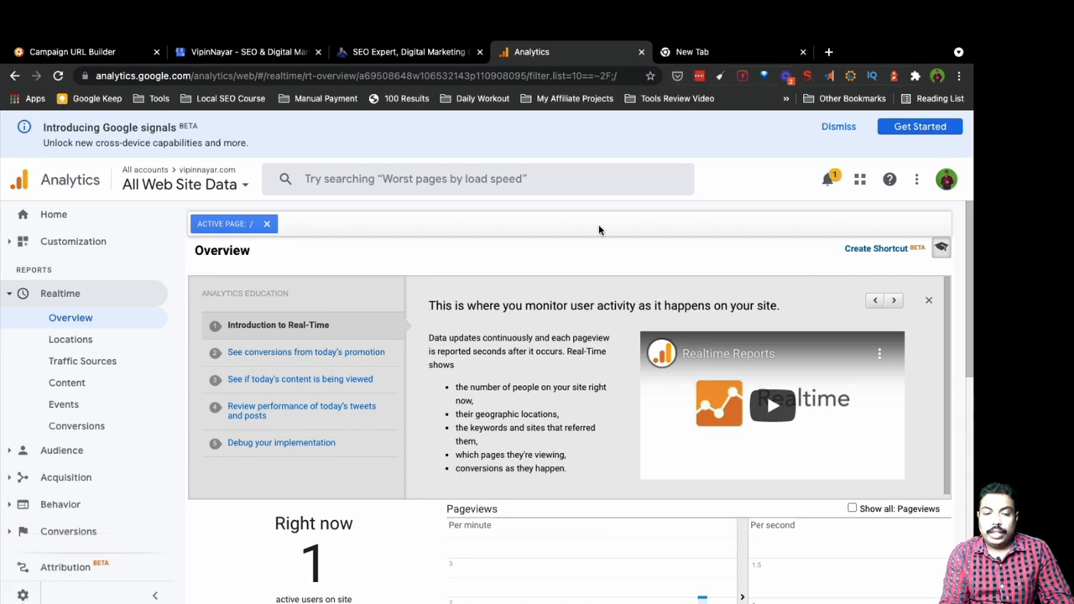
scroll(504, 420, down, 4)
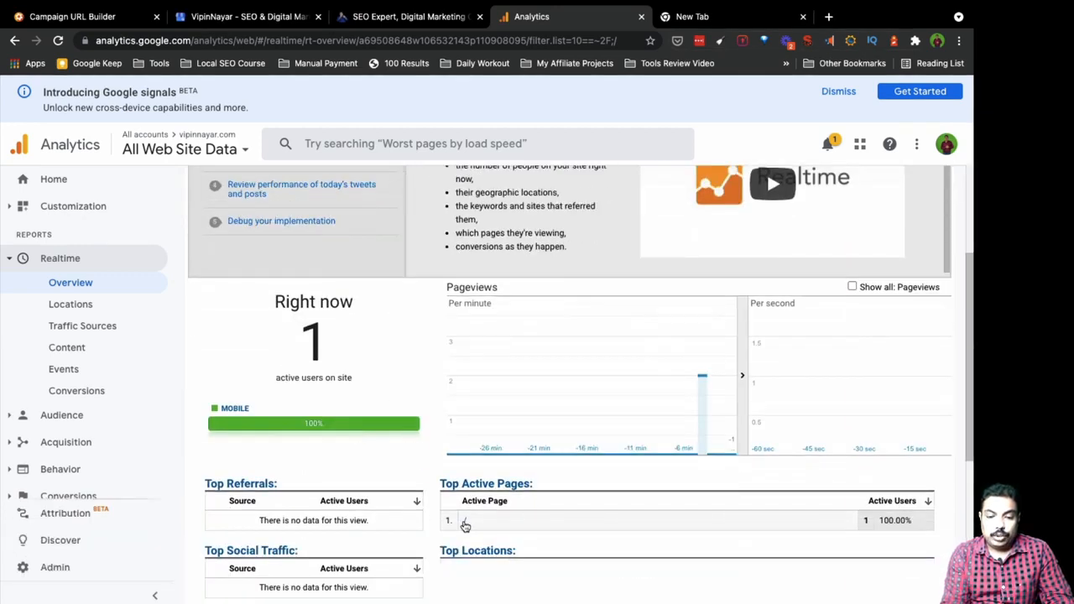
click(465, 522)
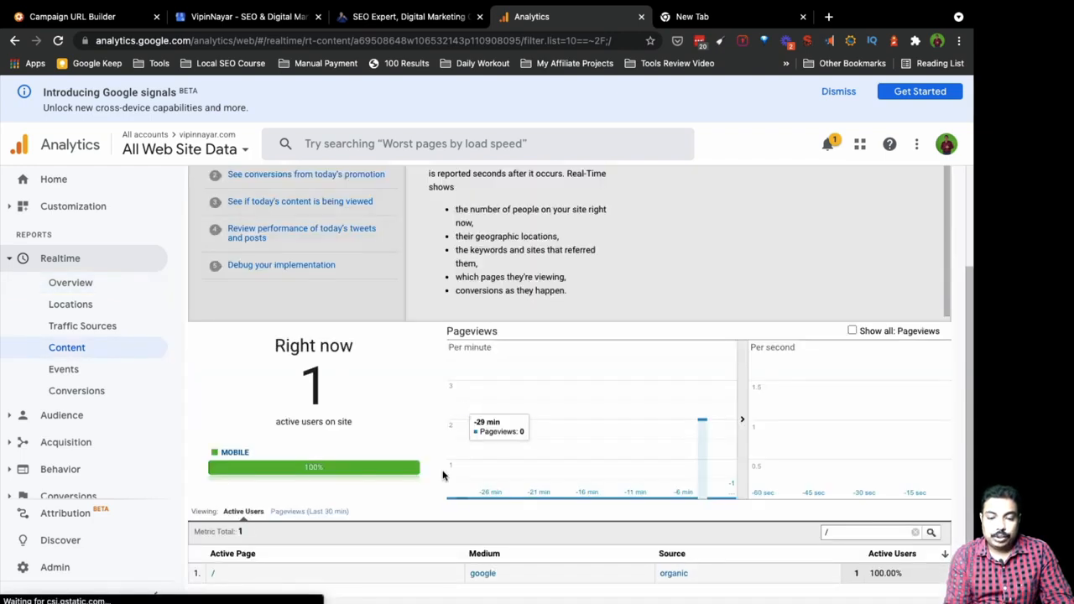
scroll(443, 474, down, 1)
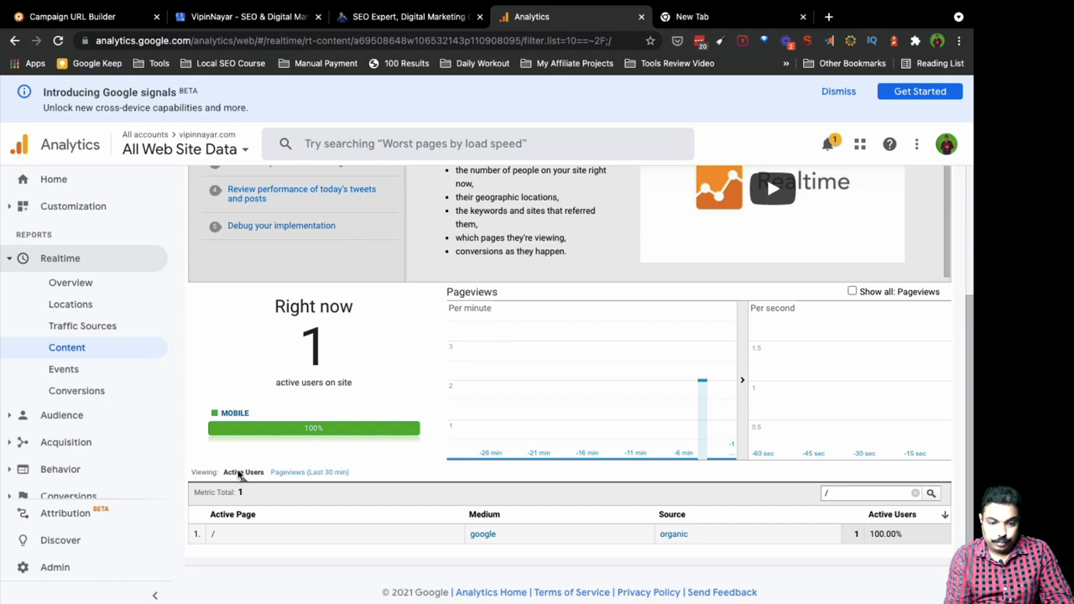
Step: Clear the "/" page filter from the Realtime content report and view the Realtime Events report
click(913, 495)
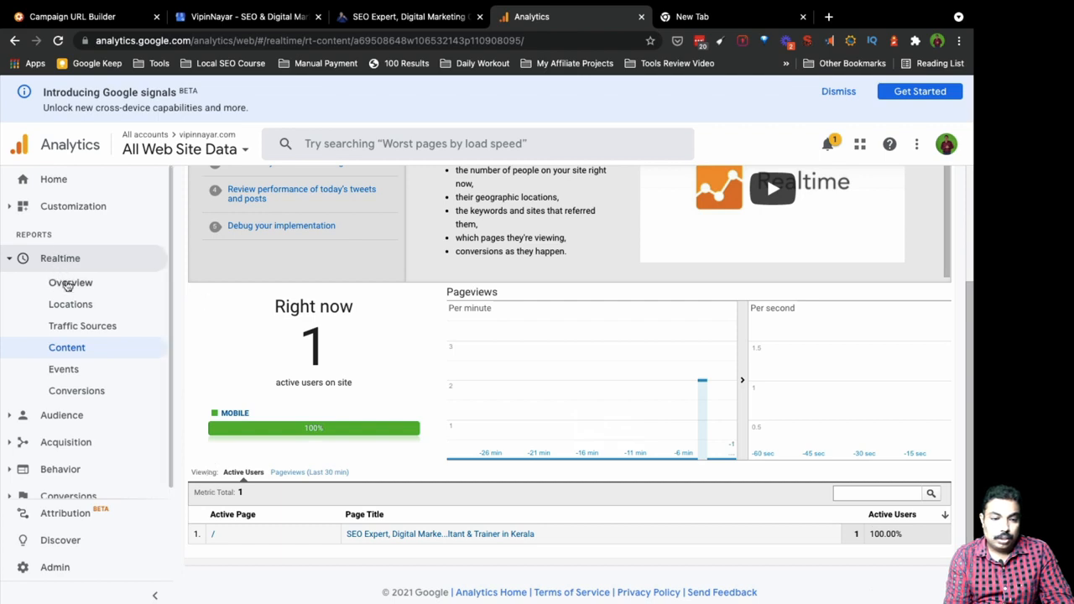
click(66, 372)
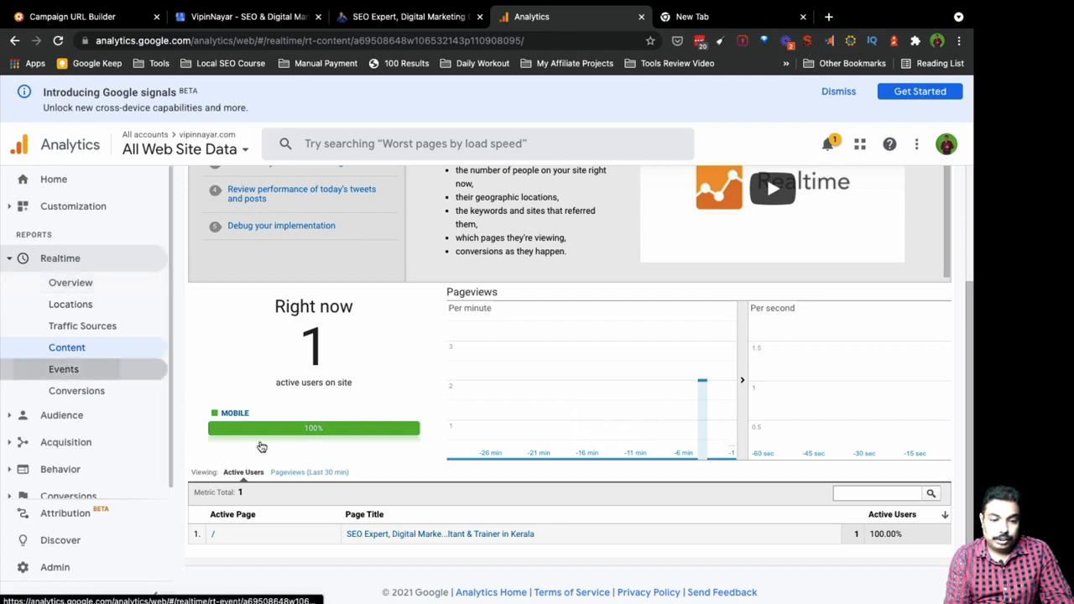
click(392, 535)
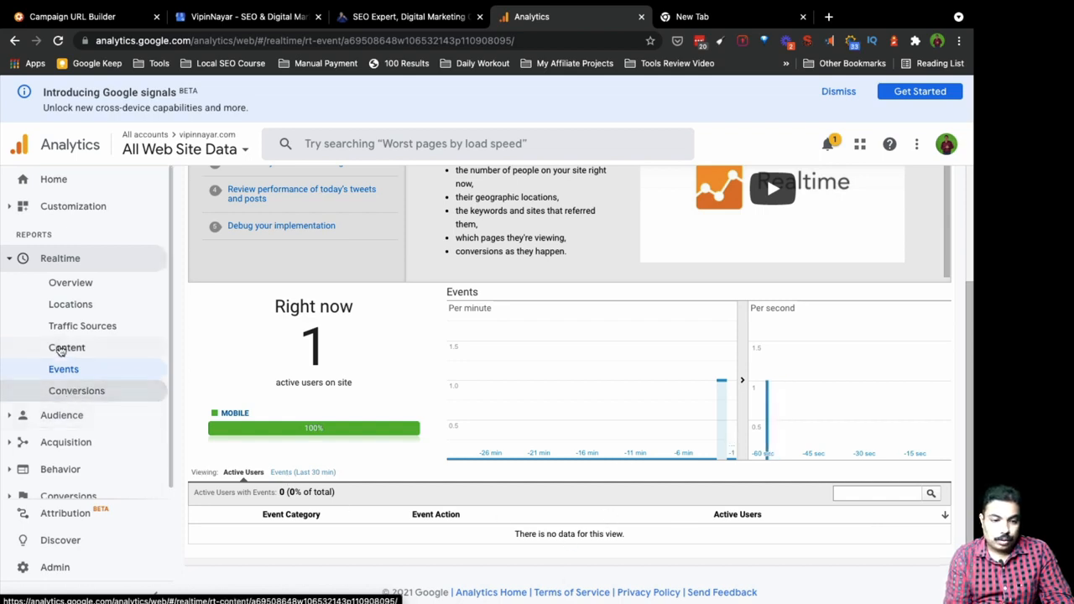
Step: Reopen the Realtime overview and filter the content report by the top active page "/" to inspect its traffic attribution
click(67, 283)
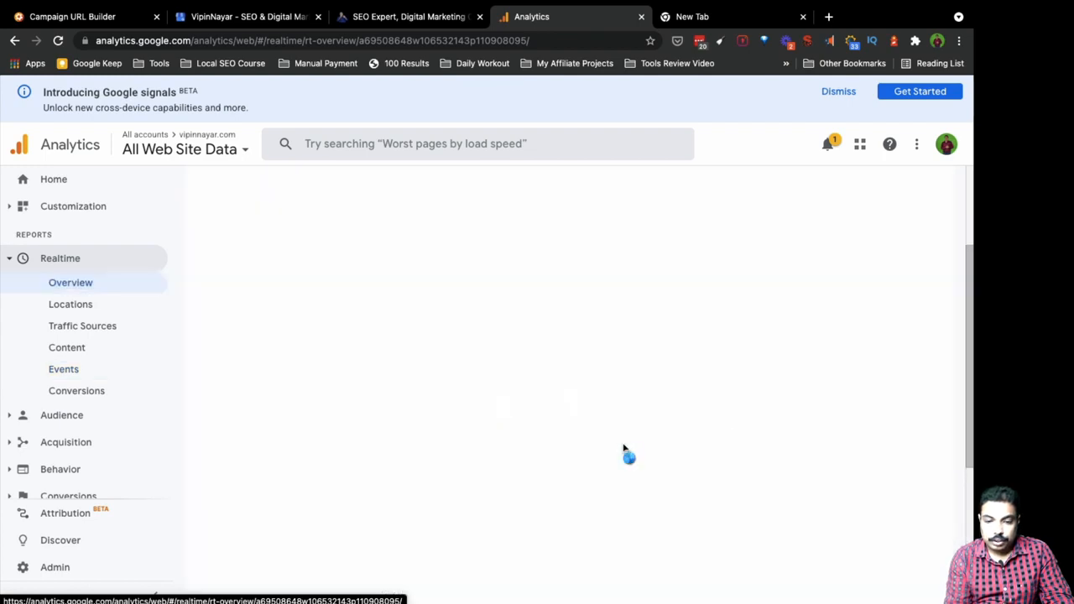
scroll(498, 501, down, 3)
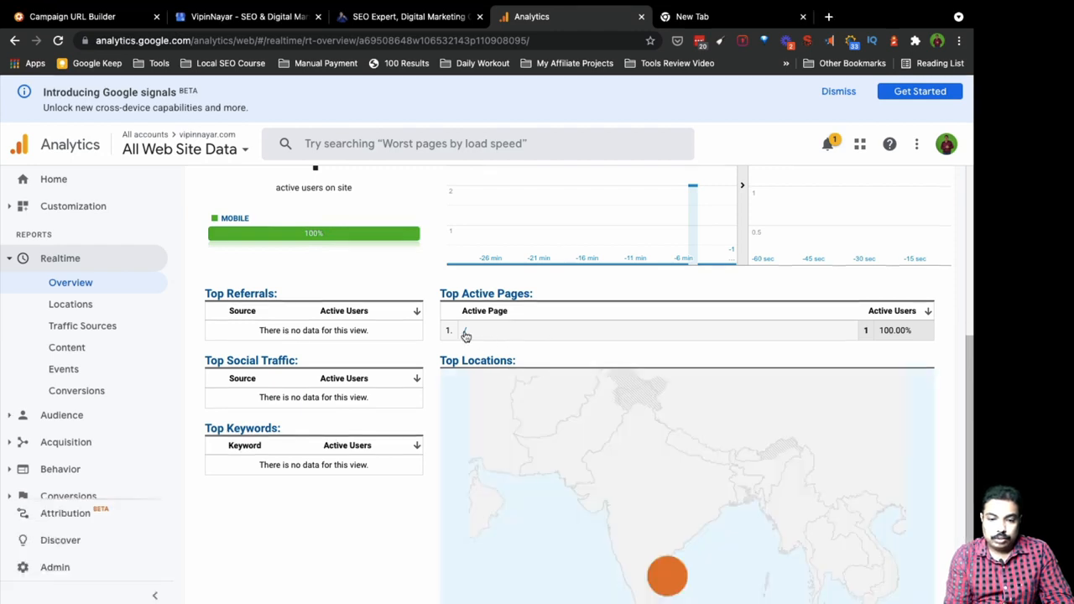
click(466, 333)
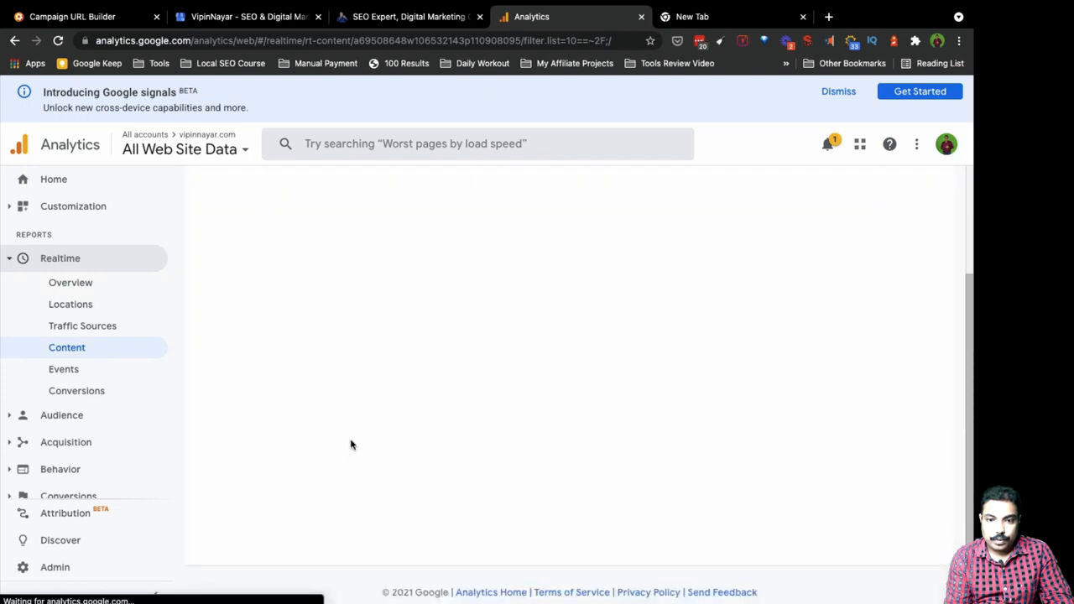
scroll(351, 445, down, 1)
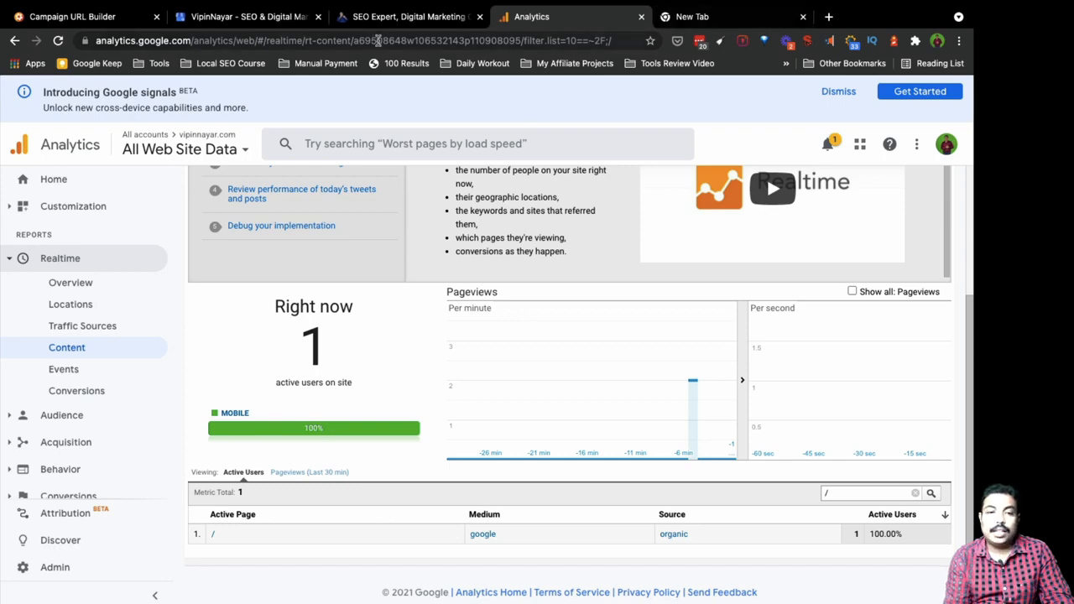
Step: Go back from the tagged website page, and recheck the active page's medium and source through the Realtime overview in Analytics
click(368, 14)
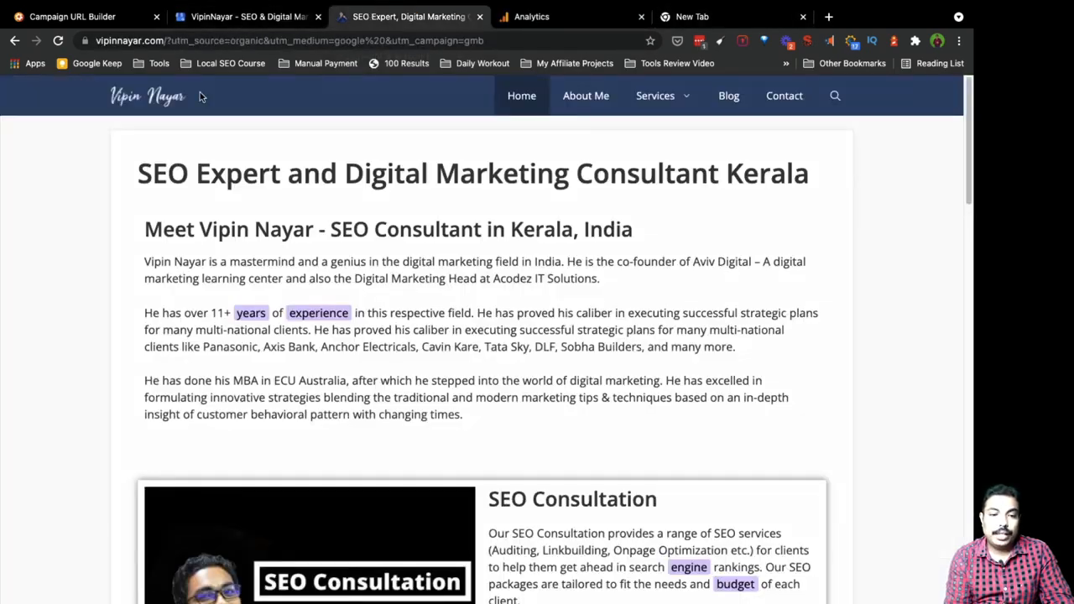
click(14, 41)
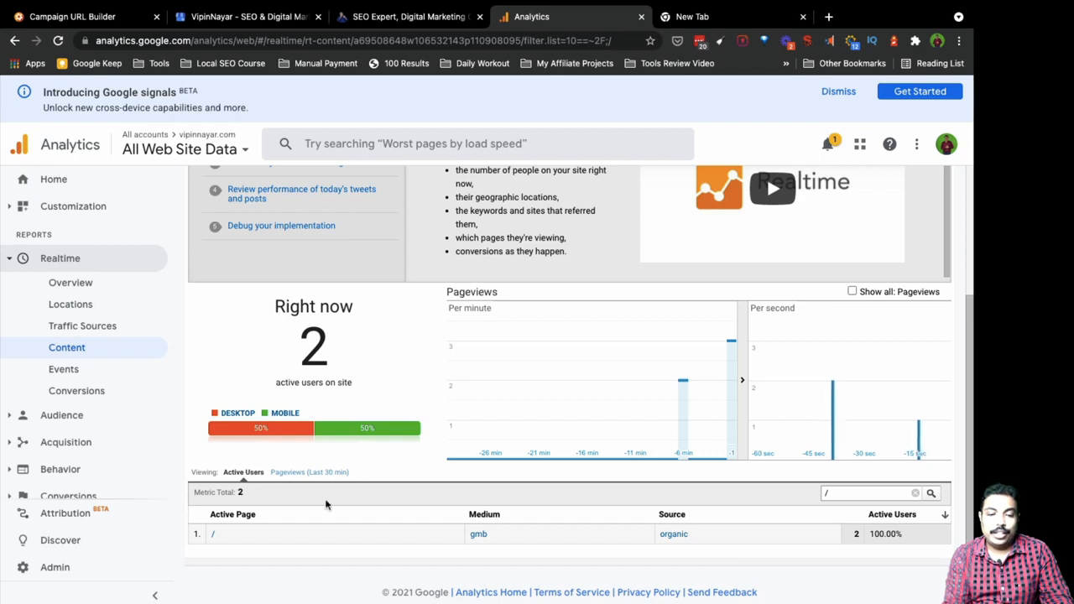
click(74, 286)
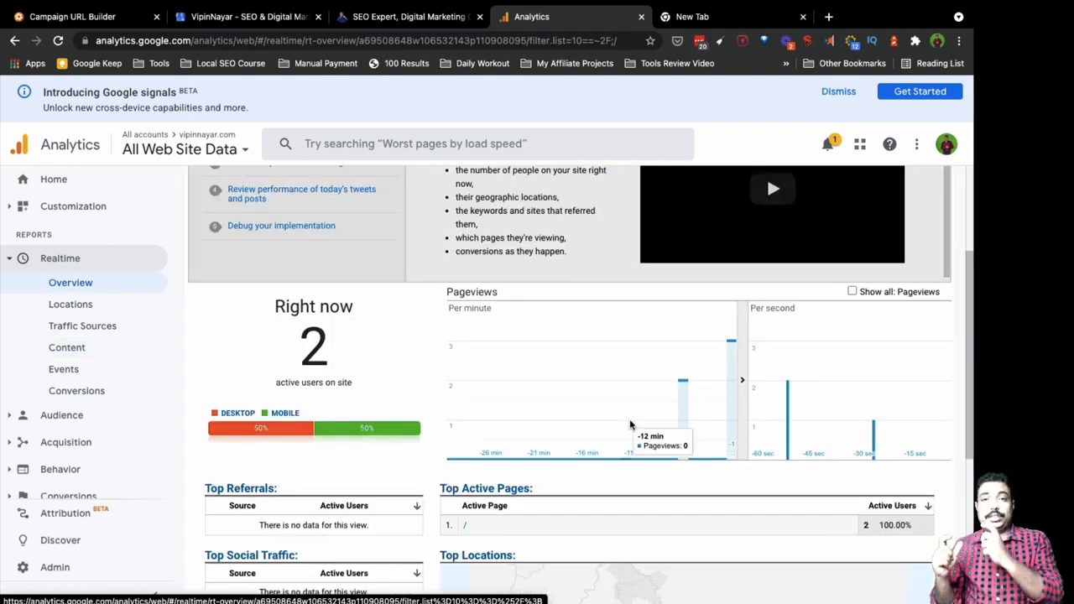
scroll(630, 426, down, 2)
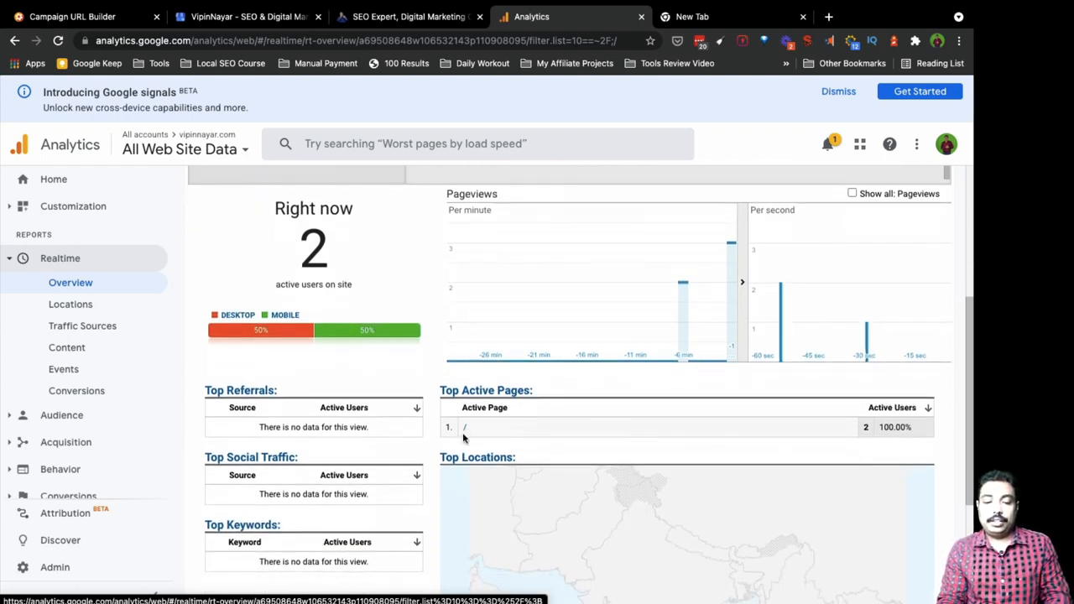
click(465, 431)
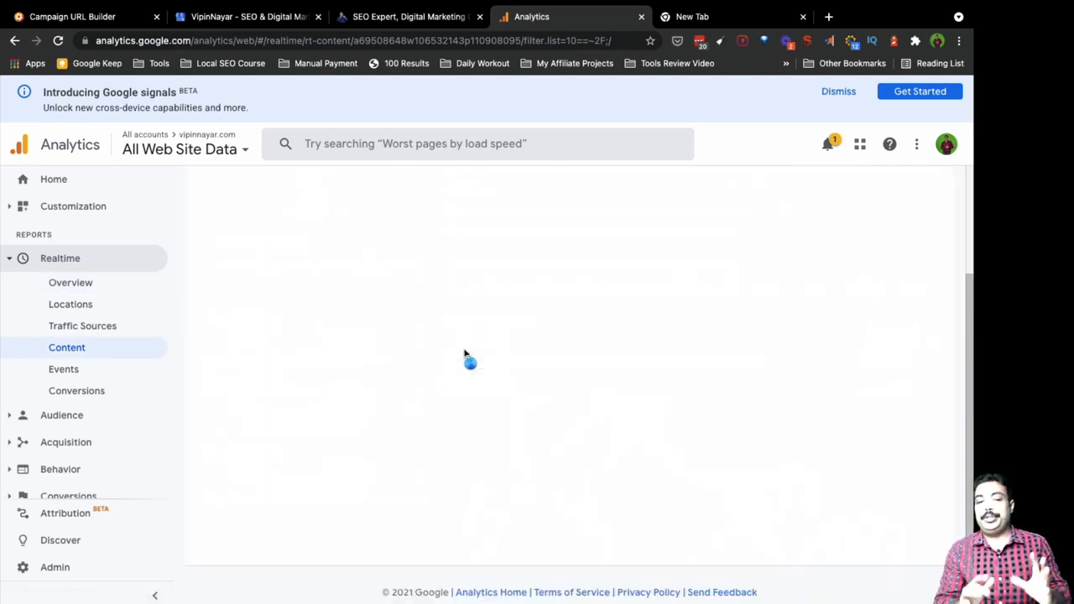
scroll(422, 463, down, 1)
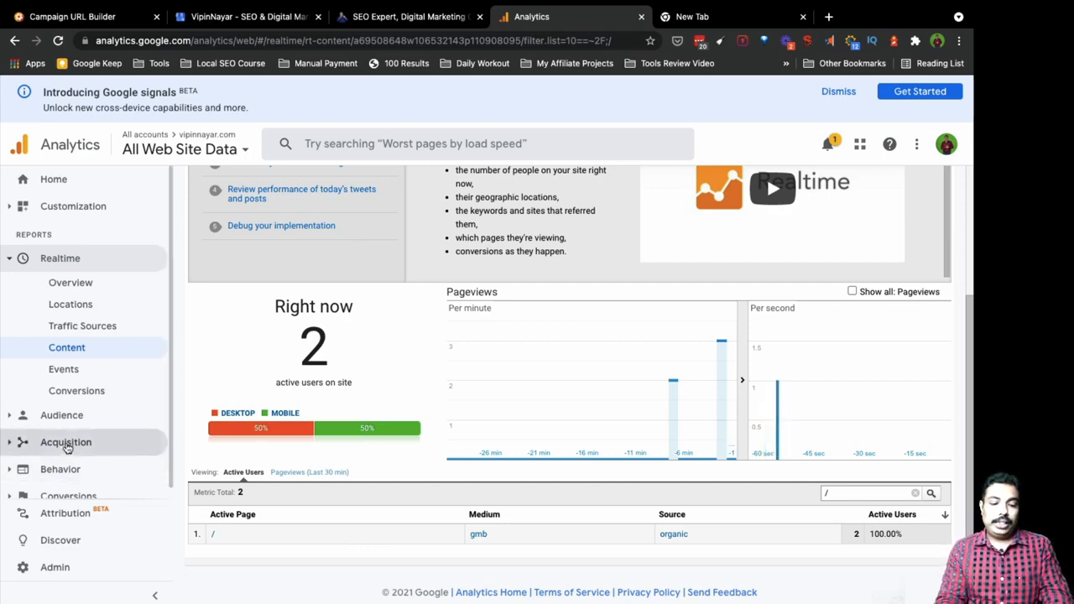
Step: Switch to the mind map and view the traffic status and UTM Builder topics under Measure Results
key(ctrl+Left)
key(super+Tab)
key(super+Tab)
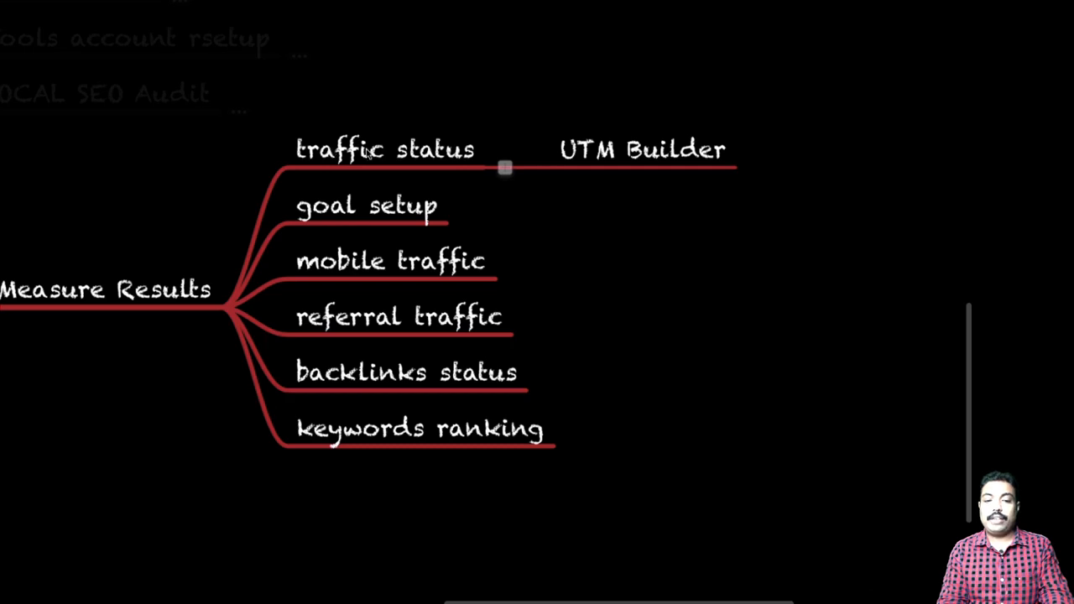
click(368, 151)
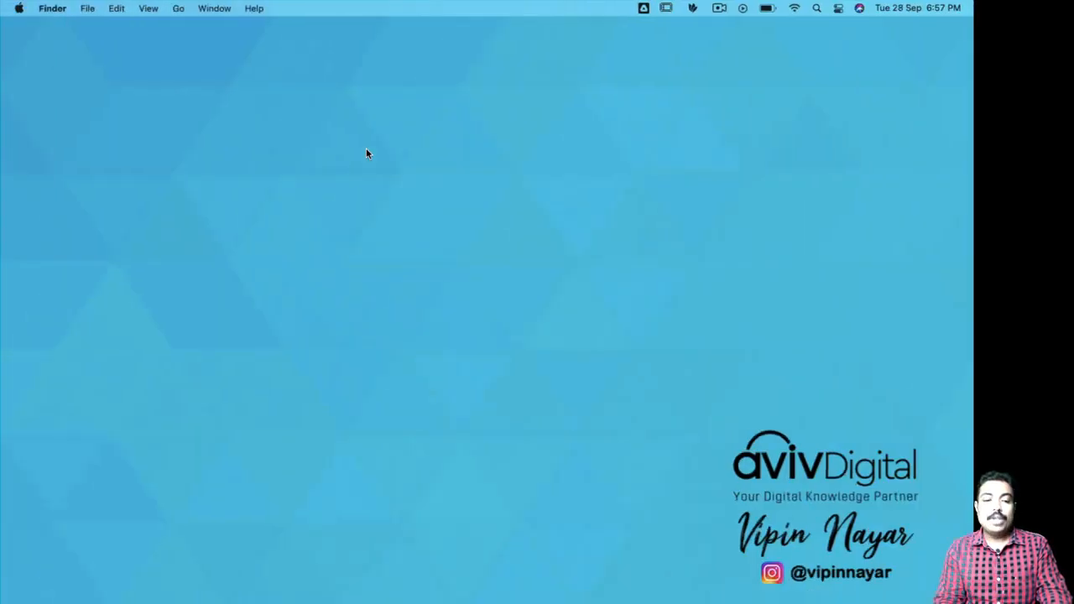
Step: Switch back to Analytics and open the All Pages report in the Behavior section's Site Content group
key(super+Tab)
key(super+Tab)
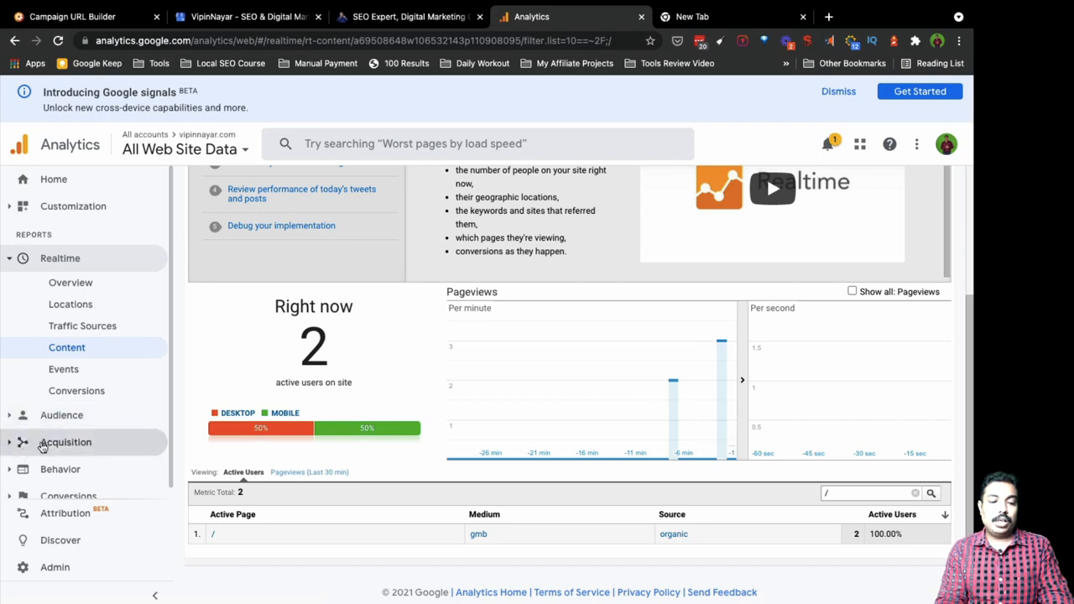
click(61, 472)
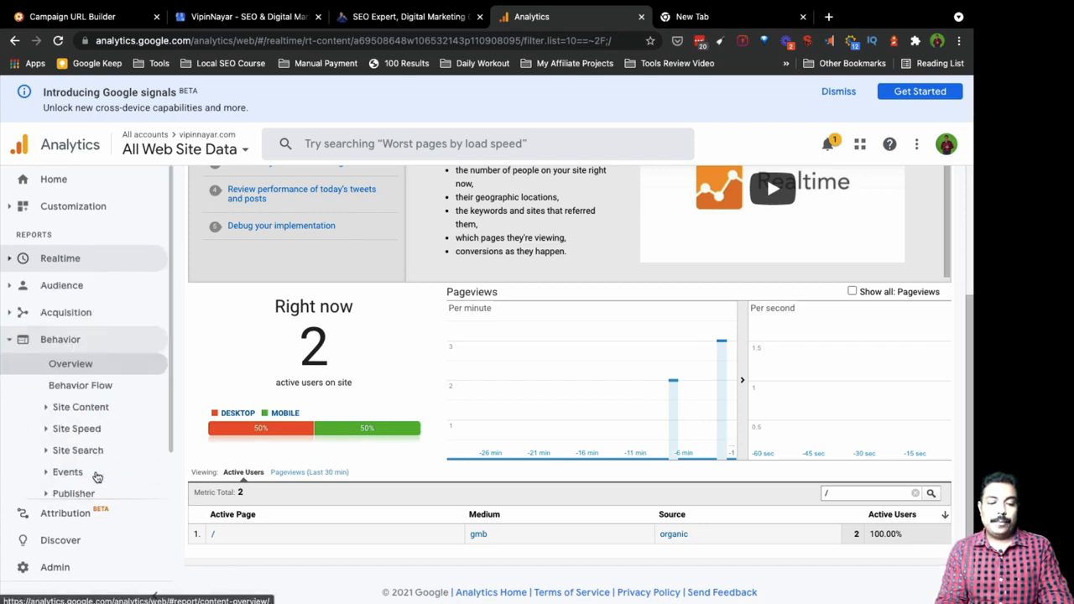
click(68, 408)
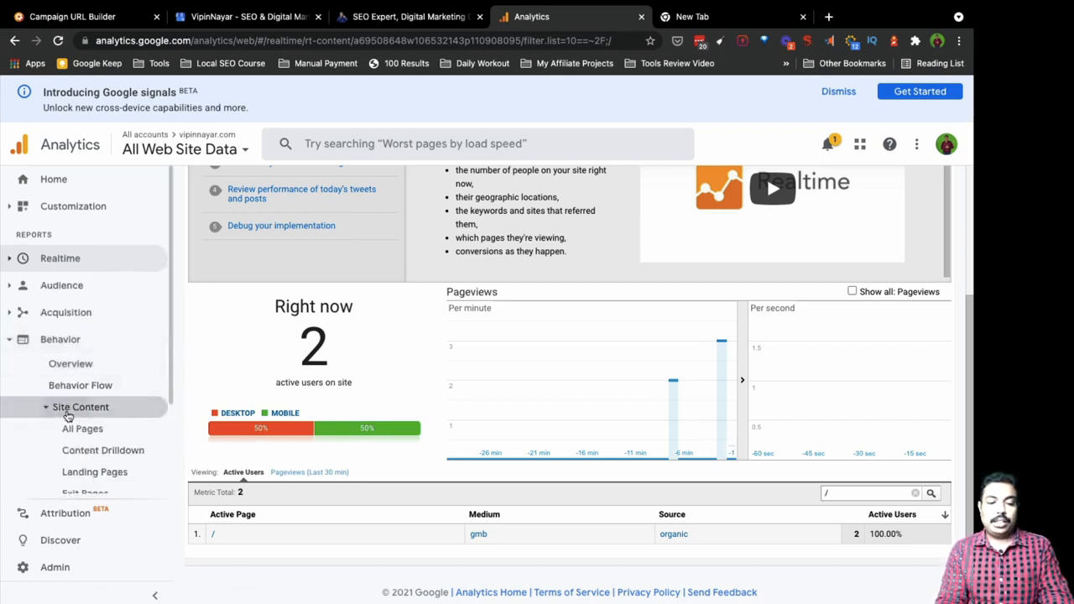
scroll(72, 412, down, 1)
click(79, 384)
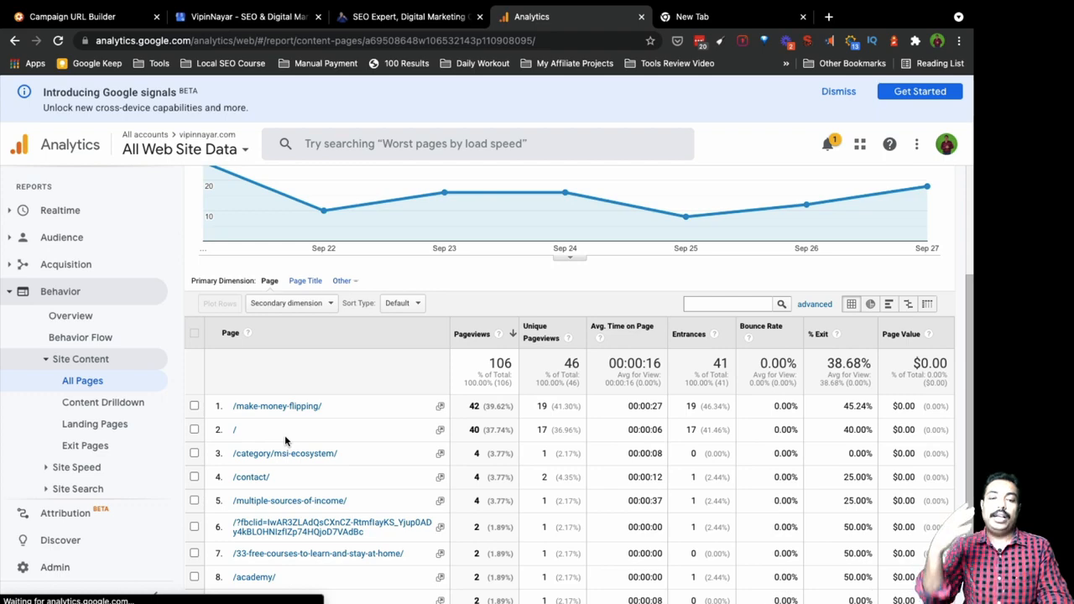
Step: Examine the All Pages table, dismiss the tip about primary report dimensions, and view the available secondary dimensions
scroll(355, 444, down, 2)
scroll(356, 446, up, 3)
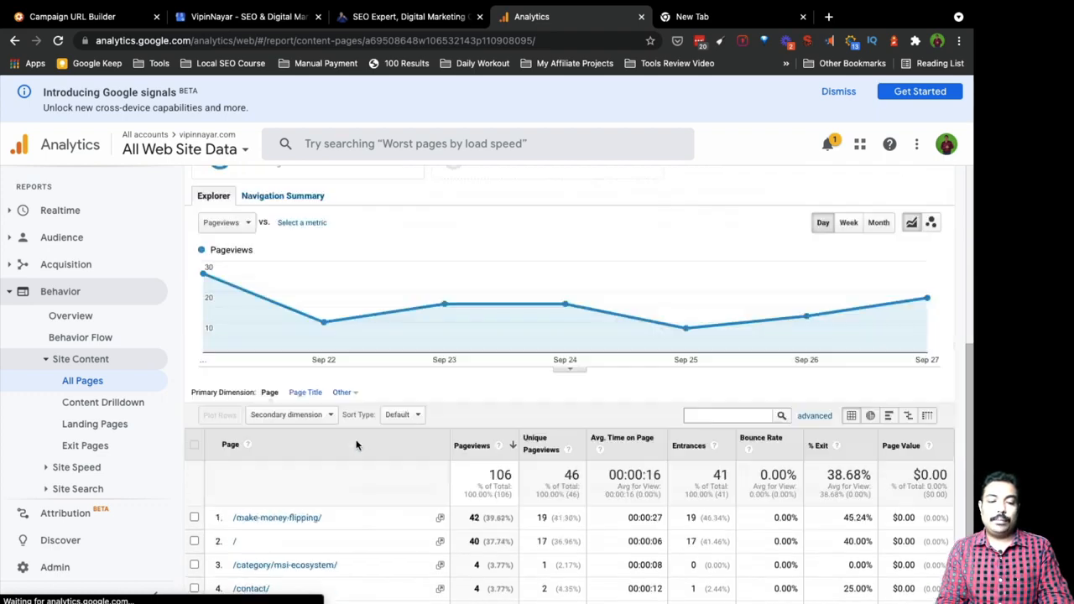
scroll(369, 436, down, 2)
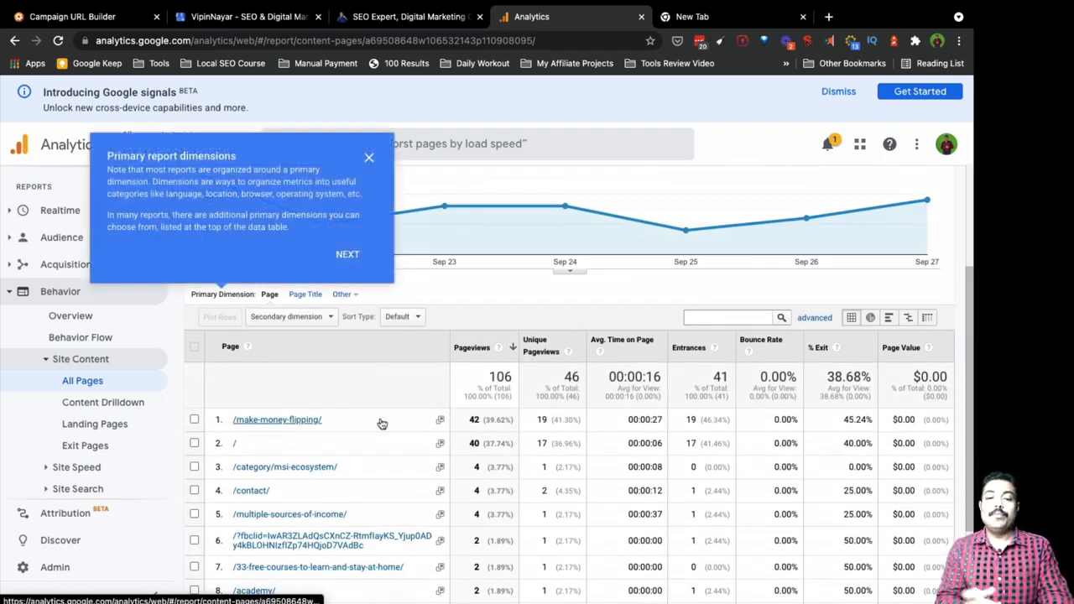
click(370, 158)
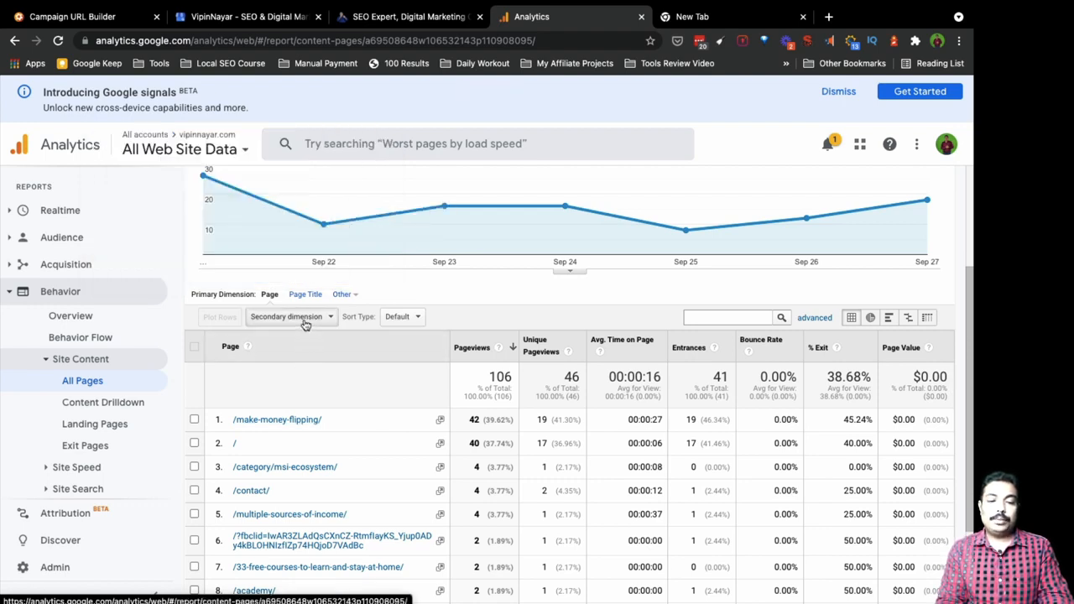
click(289, 317)
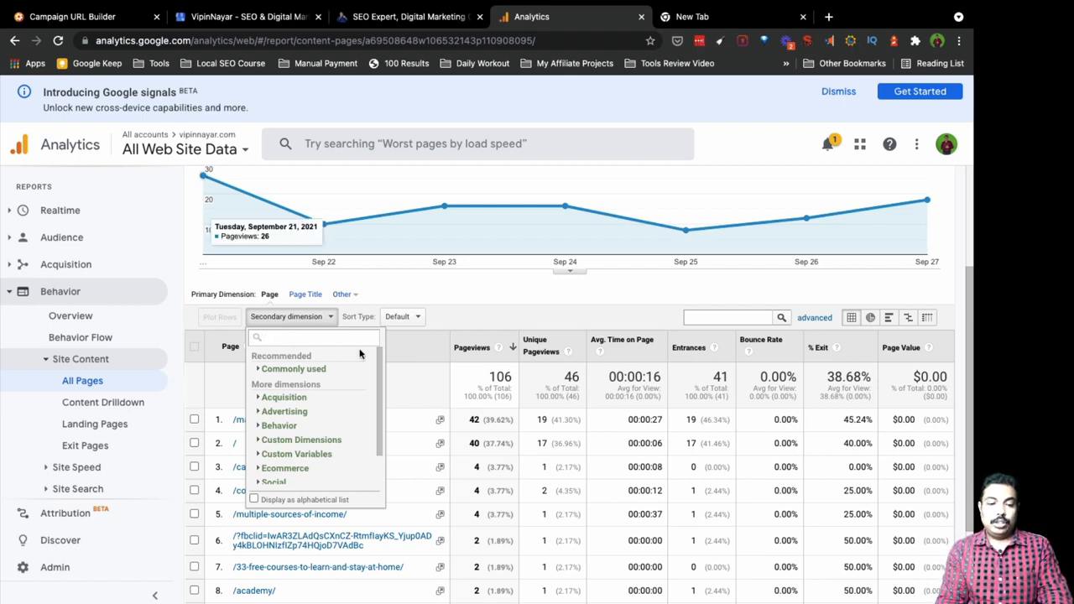
scroll(344, 508, down, 1)
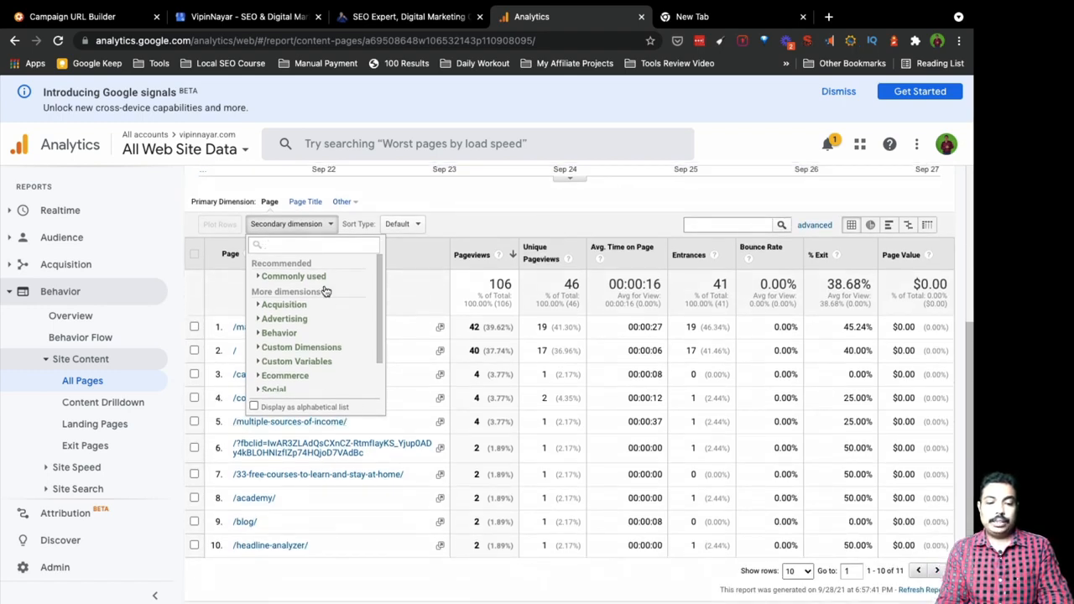
click(455, 216)
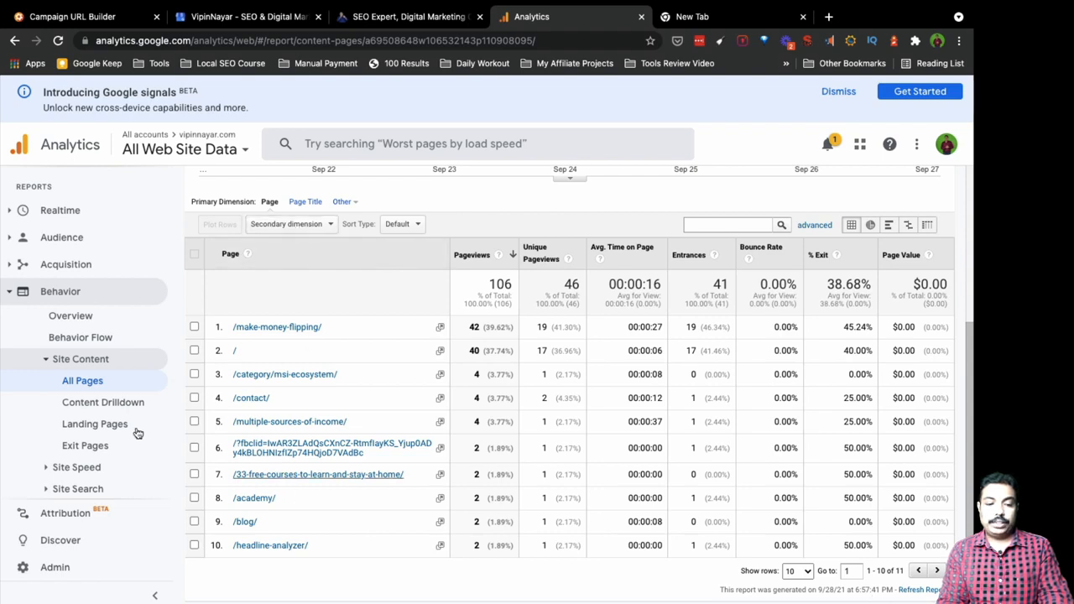
Step: Open the Acquisition Source/Medium report for all traffic and filter its table by "gmb"
click(55, 265)
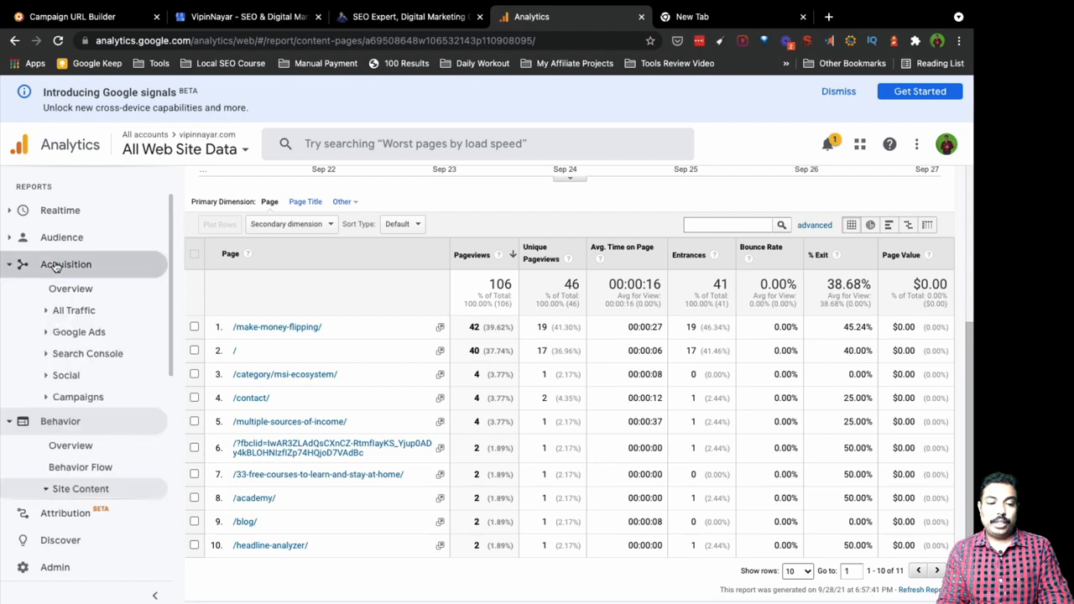
click(65, 312)
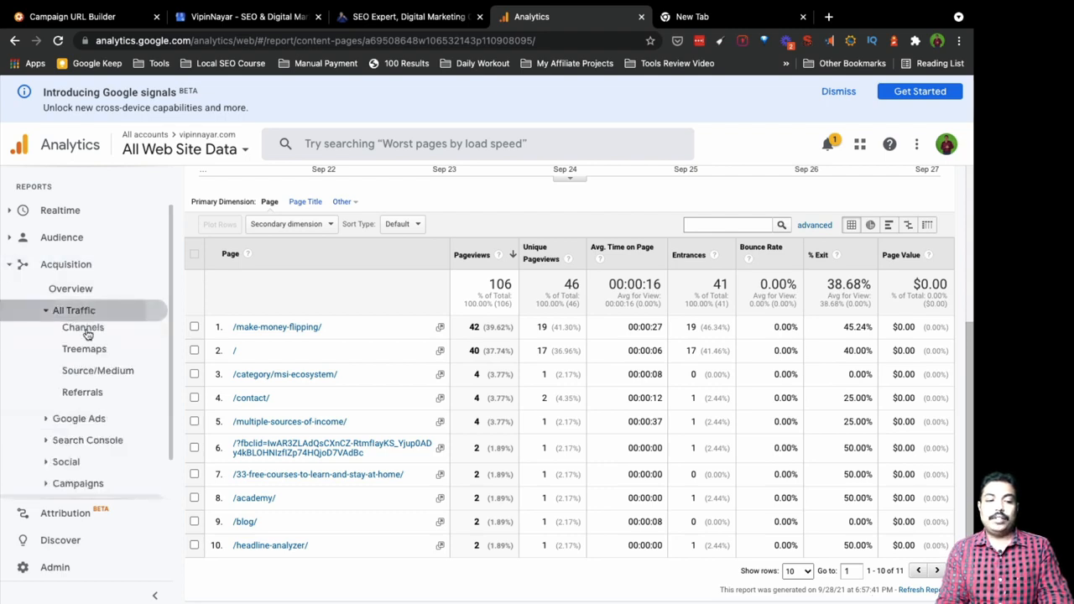
click(90, 377)
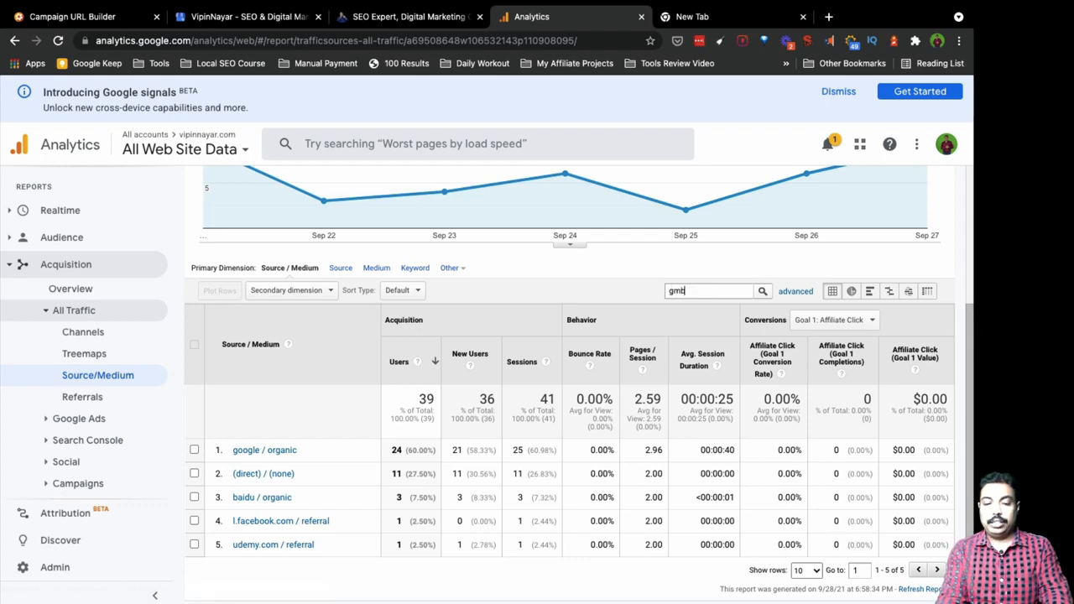
key(Return)
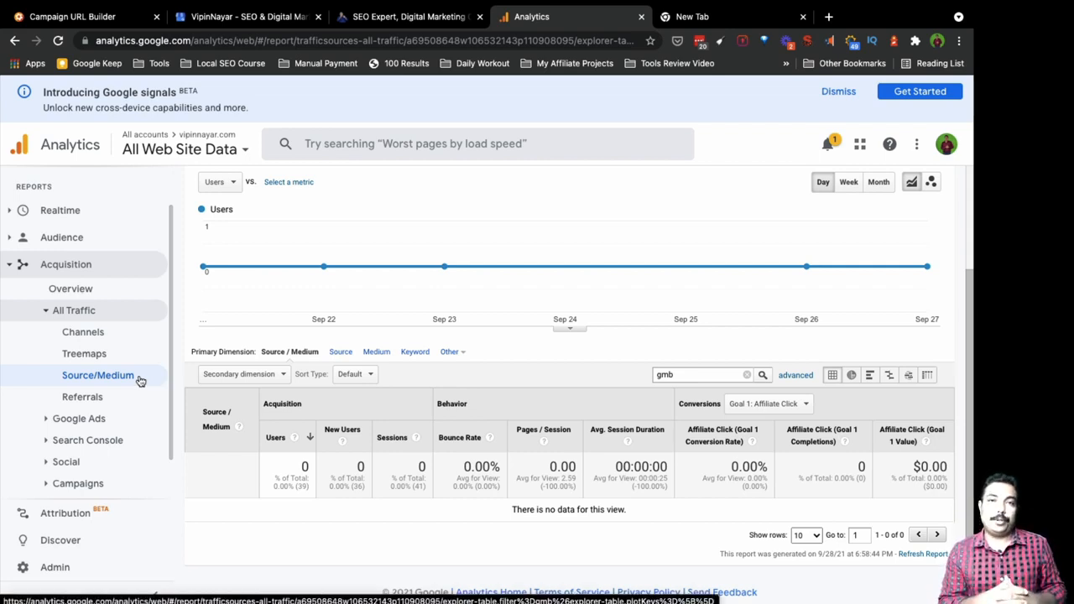
click(89, 381)
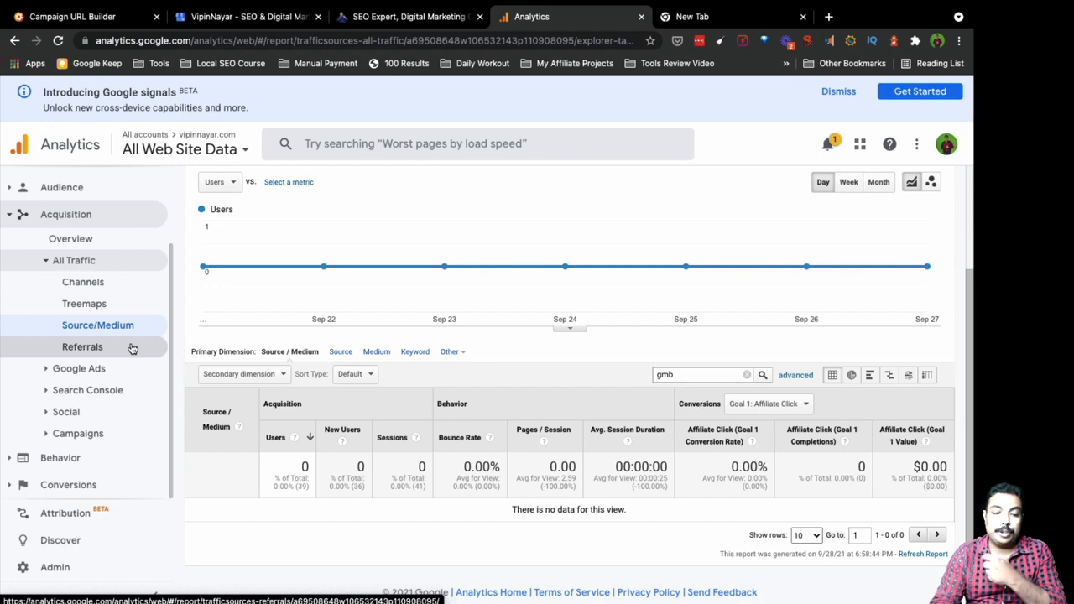
click(59, 460)
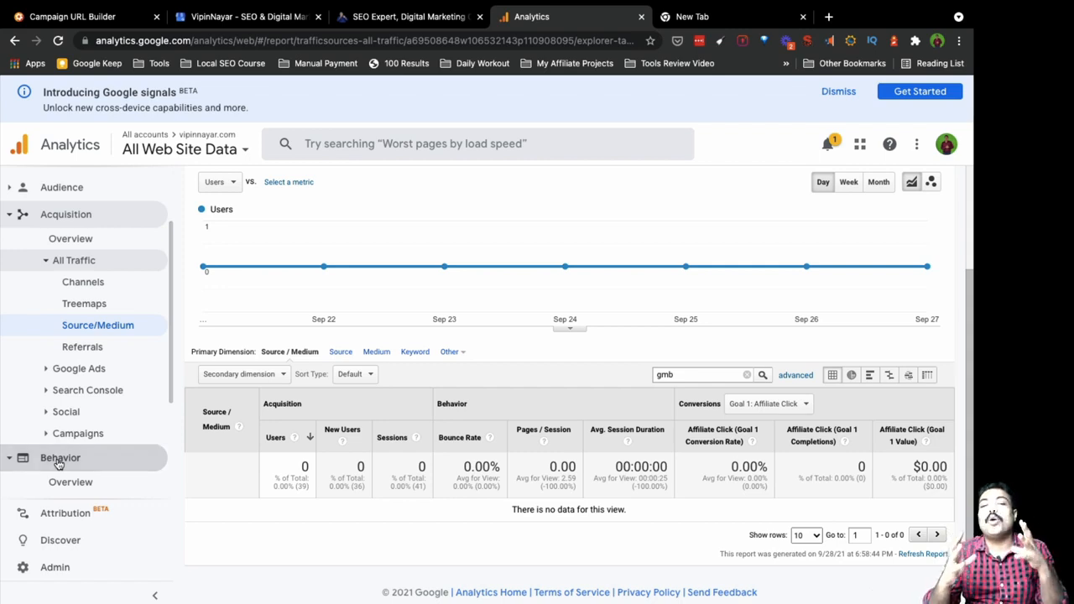
scroll(58, 464, down, 2)
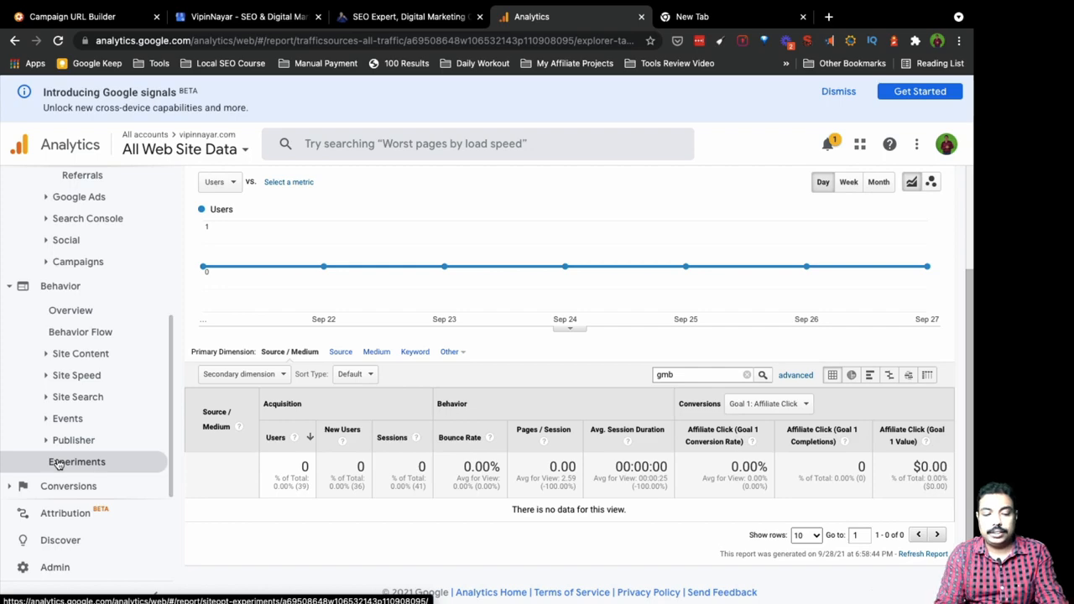
Step: Switch to the mind map and select the goal setup topic under Measure Results
key(ctrl+Left)
key(super+Tab)
key(super+Tab)
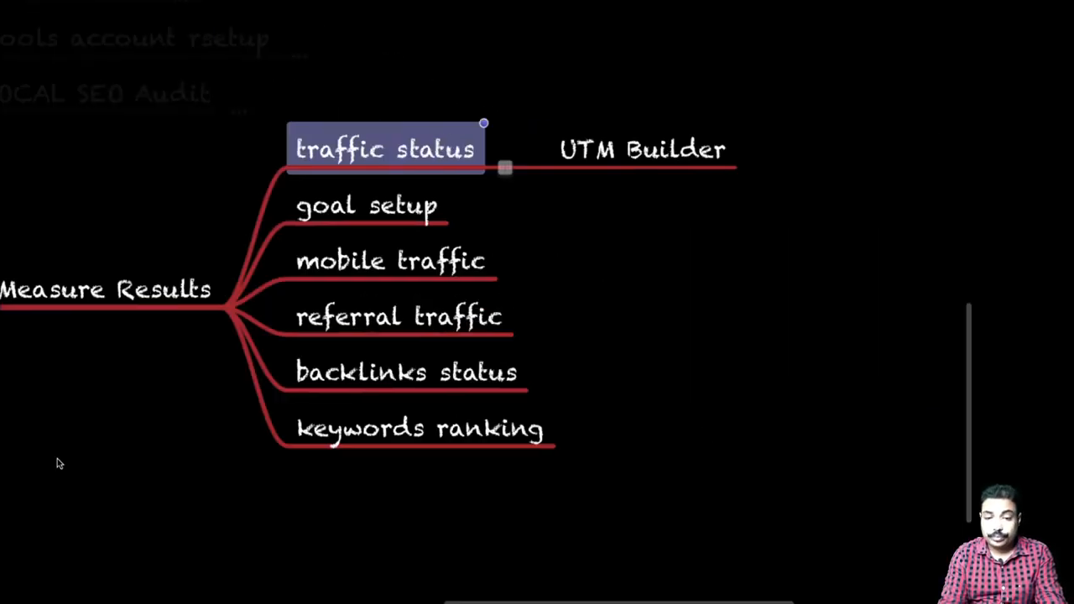
click(364, 212)
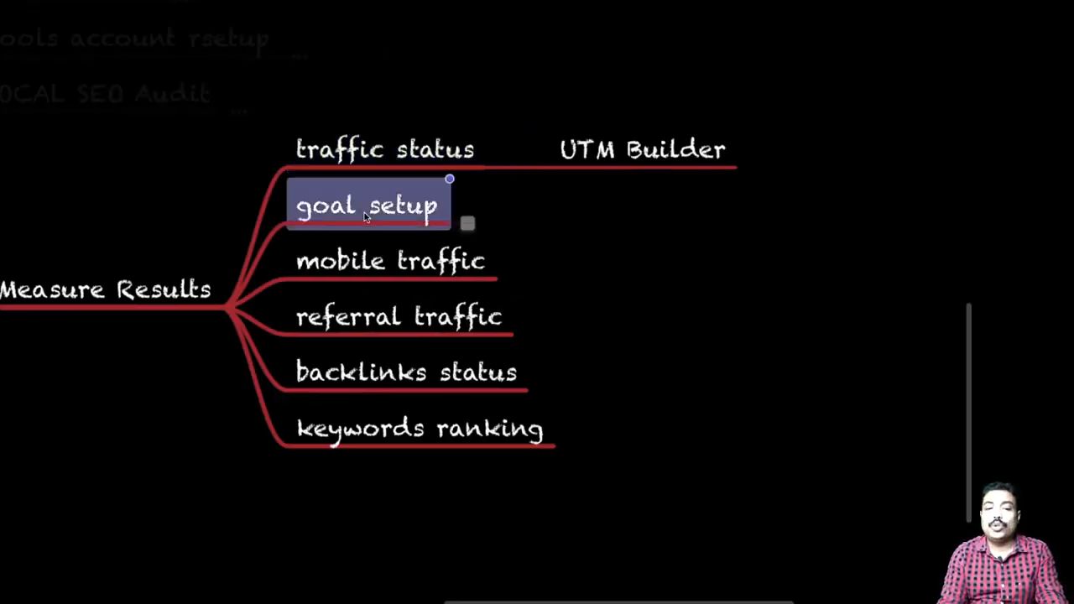
Step: Switch to the website's Contact page in the browser and fill in the sender's name and email from a saved autofill entry
key(ctrl+Left)
key(super+Tab)
key(super+Tab)
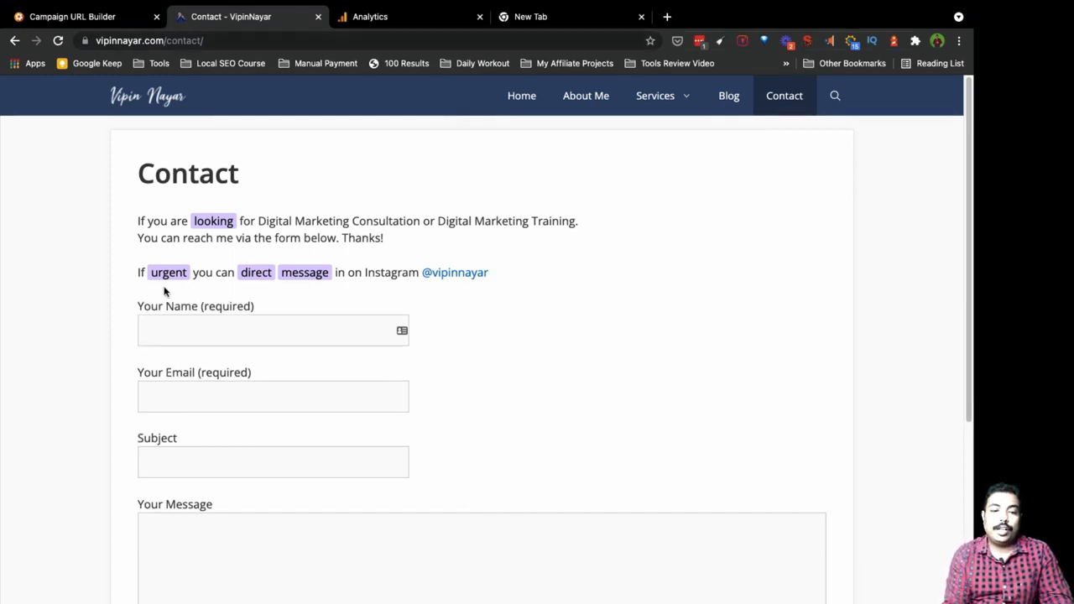
scroll(249, 373, down, 1)
scroll(277, 353, down, 2)
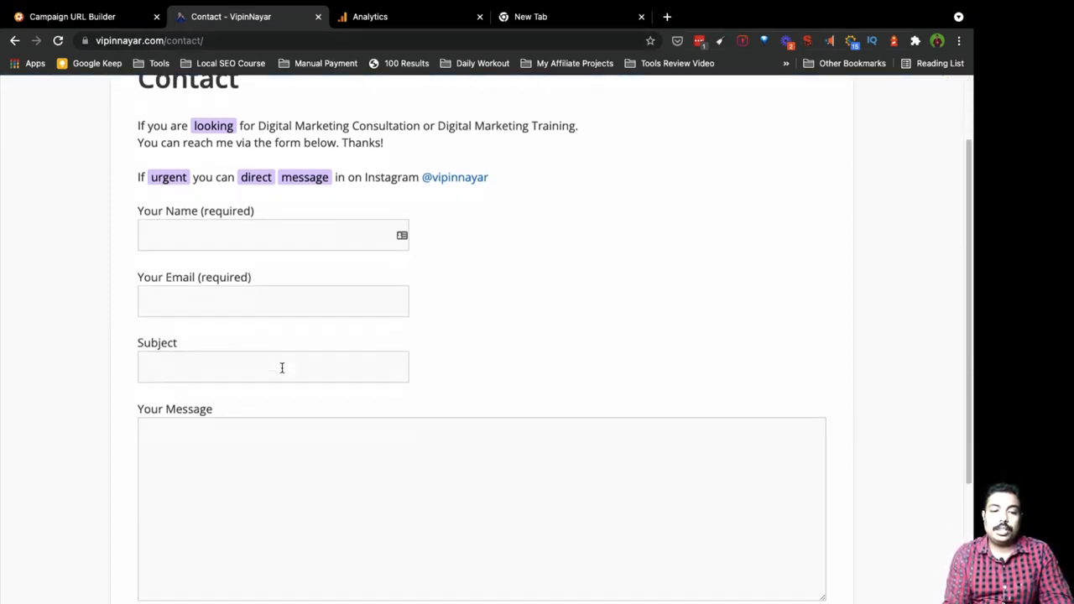
click(217, 202)
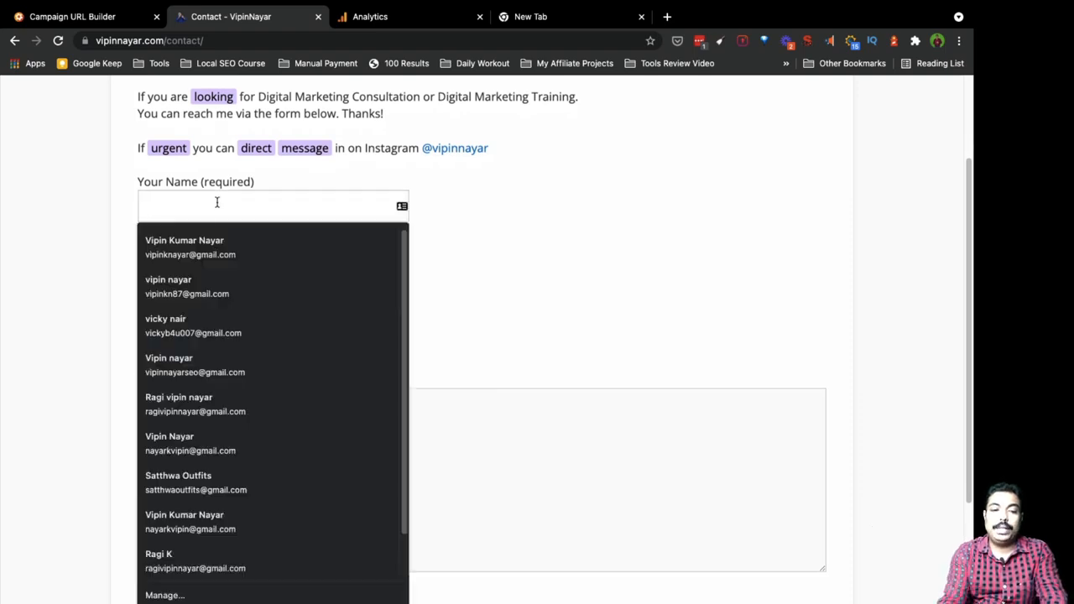
click(198, 246)
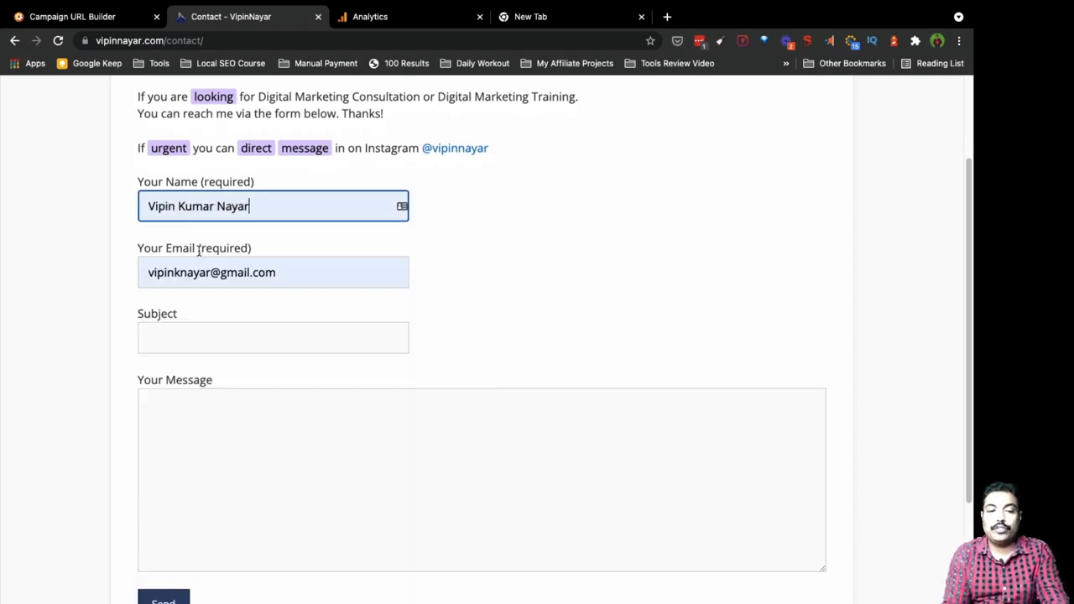
Step: Enter "testing" as both the subject and the message of the contact form
click(196, 337)
text(testing)
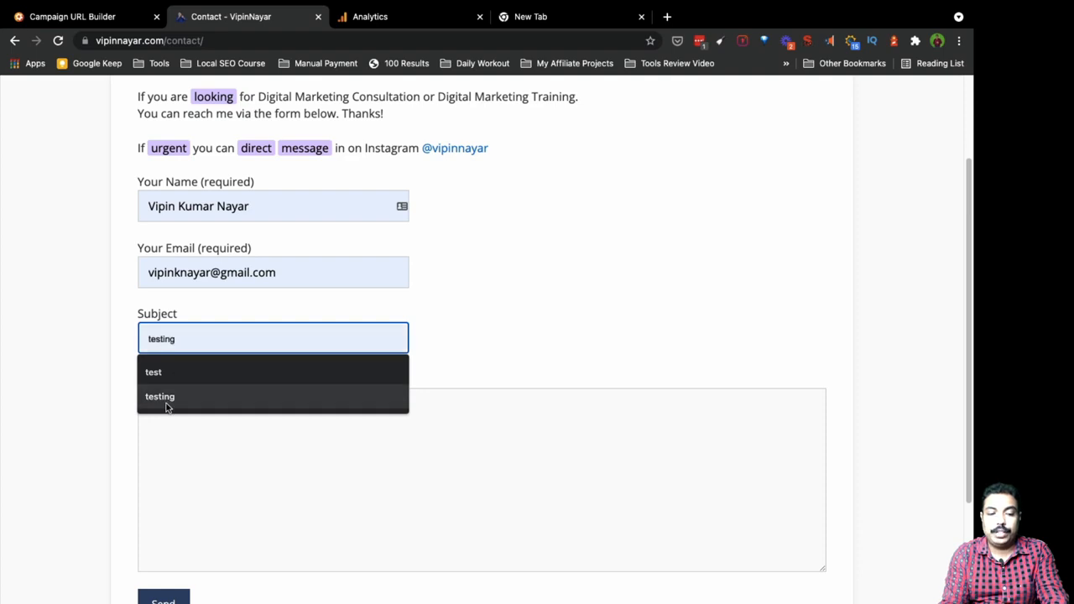
click(167, 407)
click(180, 422)
text(teast)
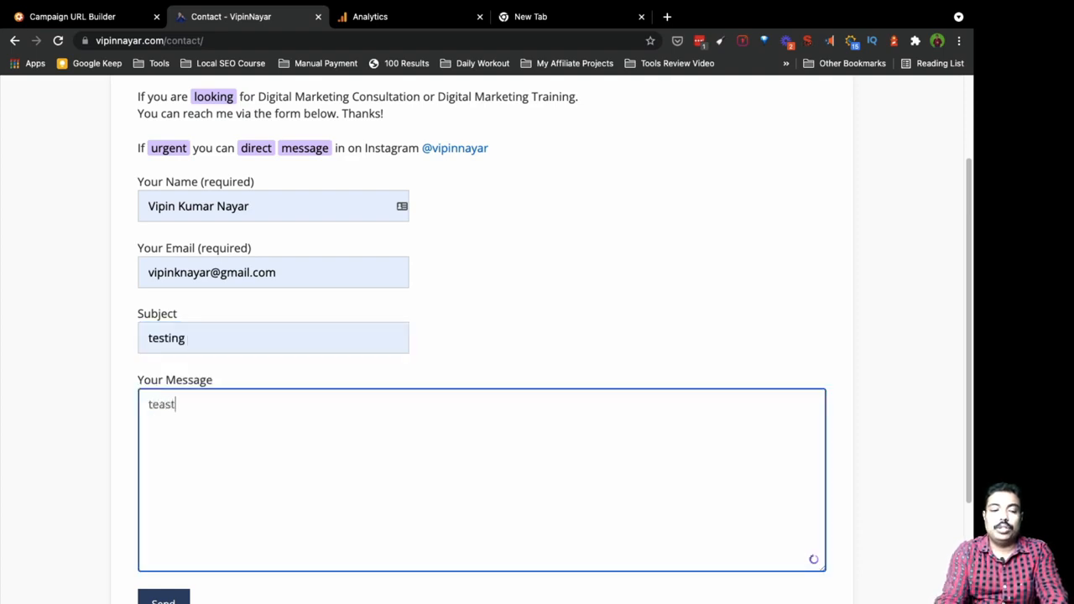
key(BackSpace)
key(BackSpace)
key(BackSpace)
text(esting)
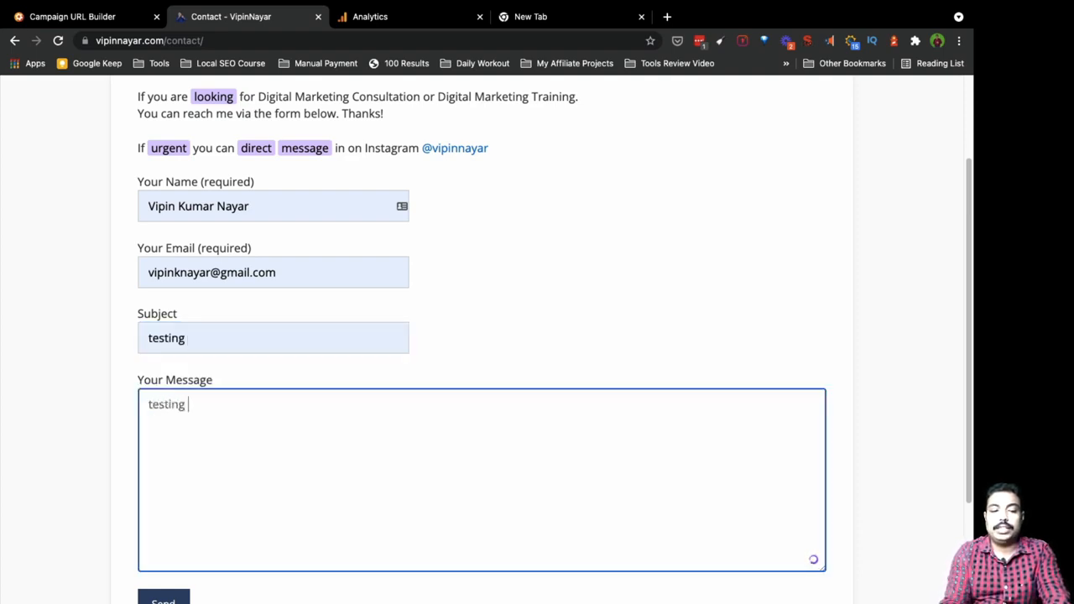
Step: Send the contact form and select the address of the /thank-you/ page
scroll(248, 485, up, 2)
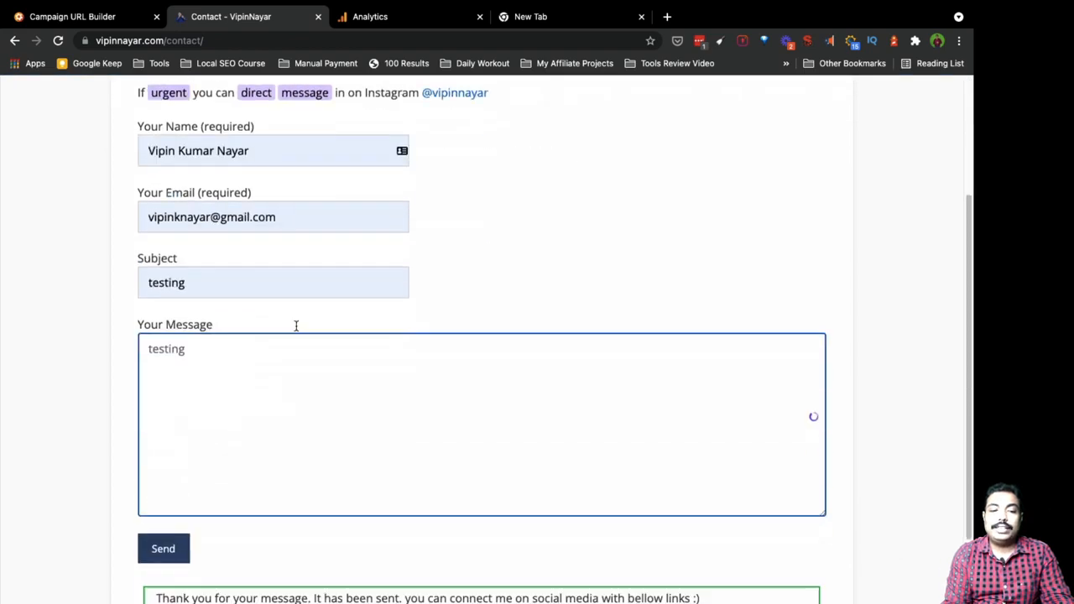
scroll(295, 327, down, 1)
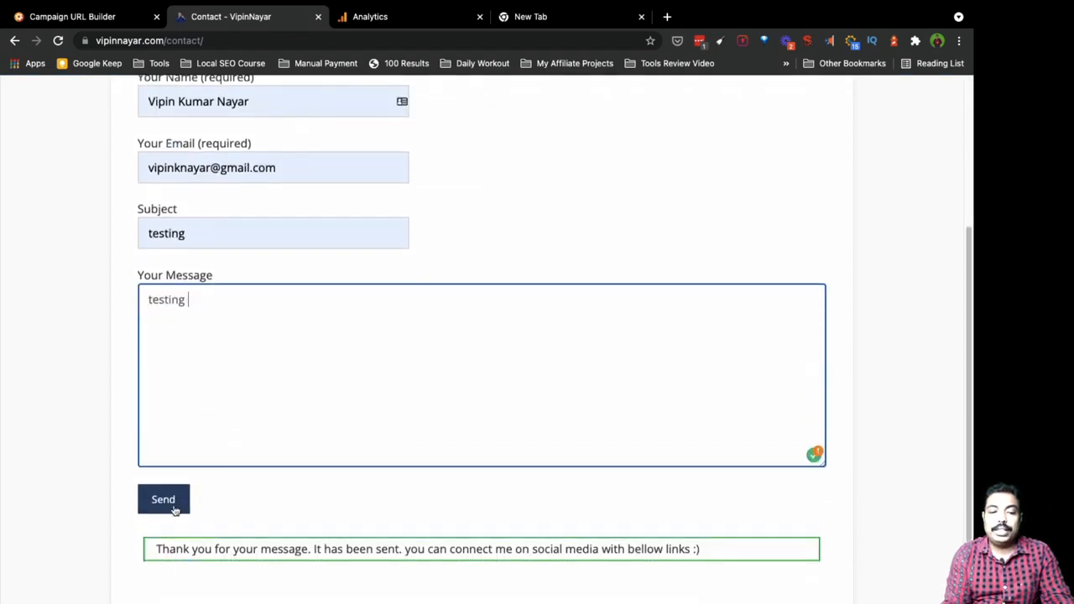
scroll(266, 451, up, 2)
scroll(307, 455, down, 1)
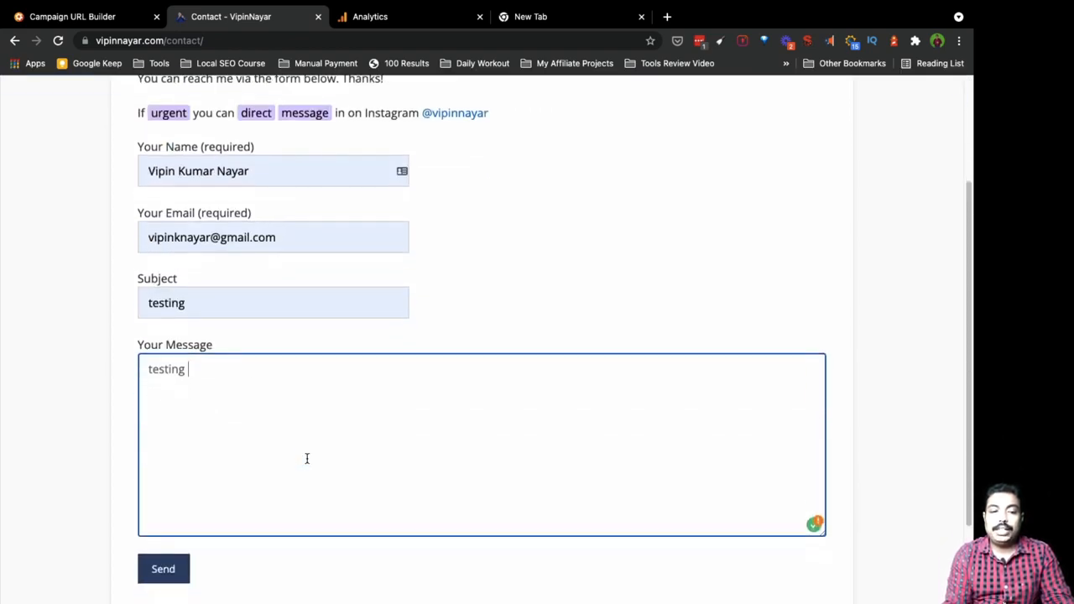
click(167, 571)
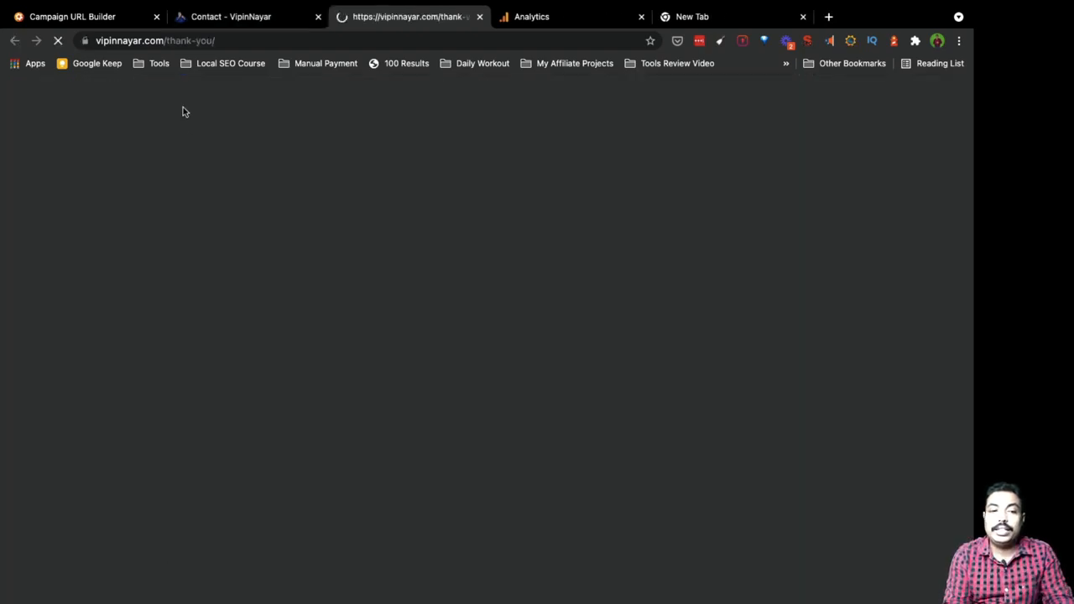
click(186, 42)
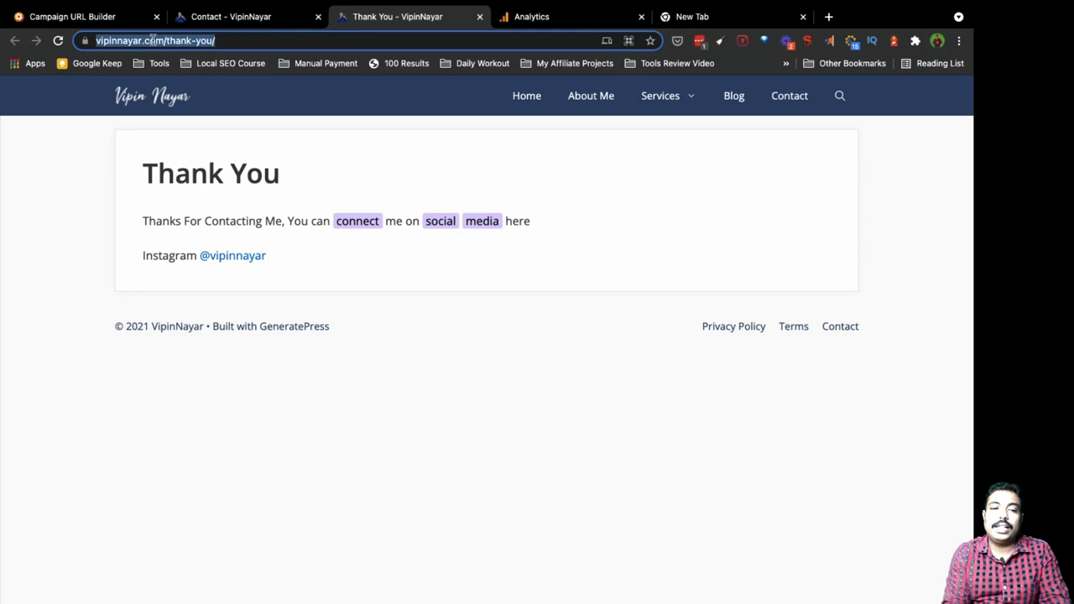
Step: Return to Analytics and open the Goals Overview report under Conversions
click(543, 17)
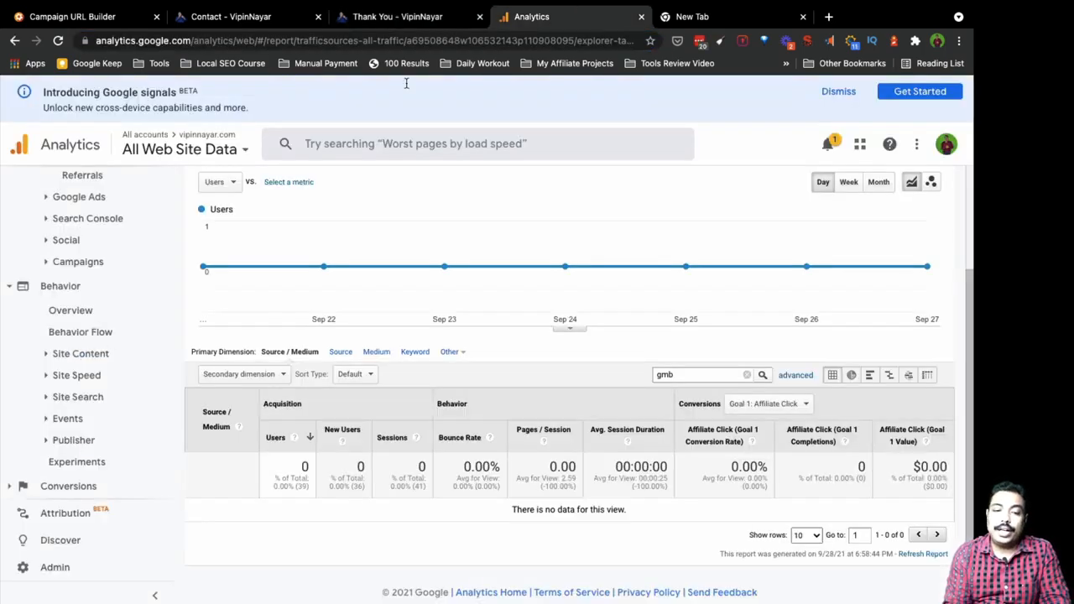
click(61, 487)
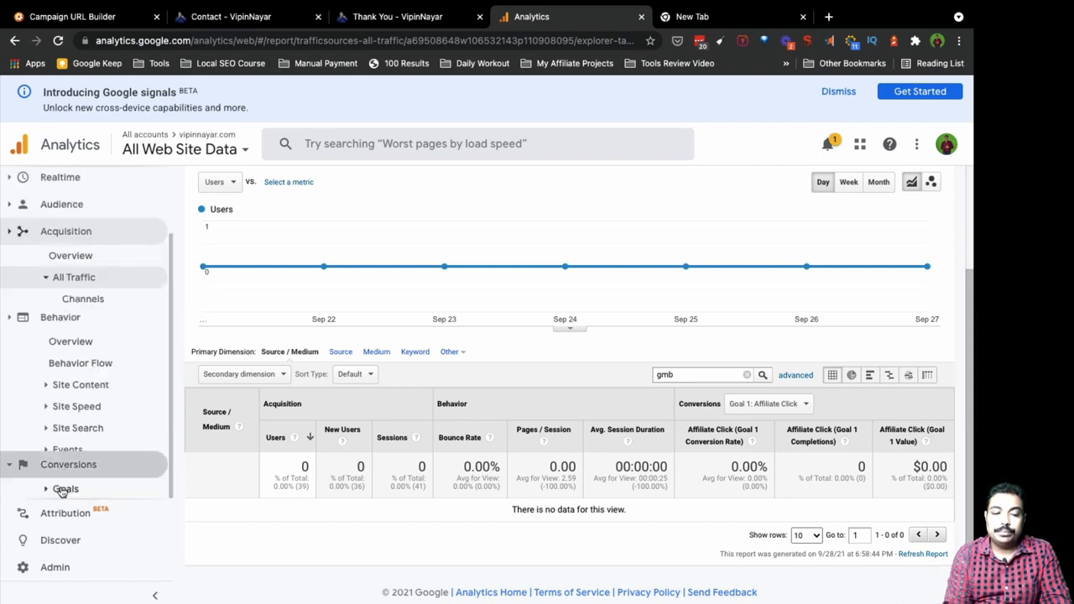
click(67, 393)
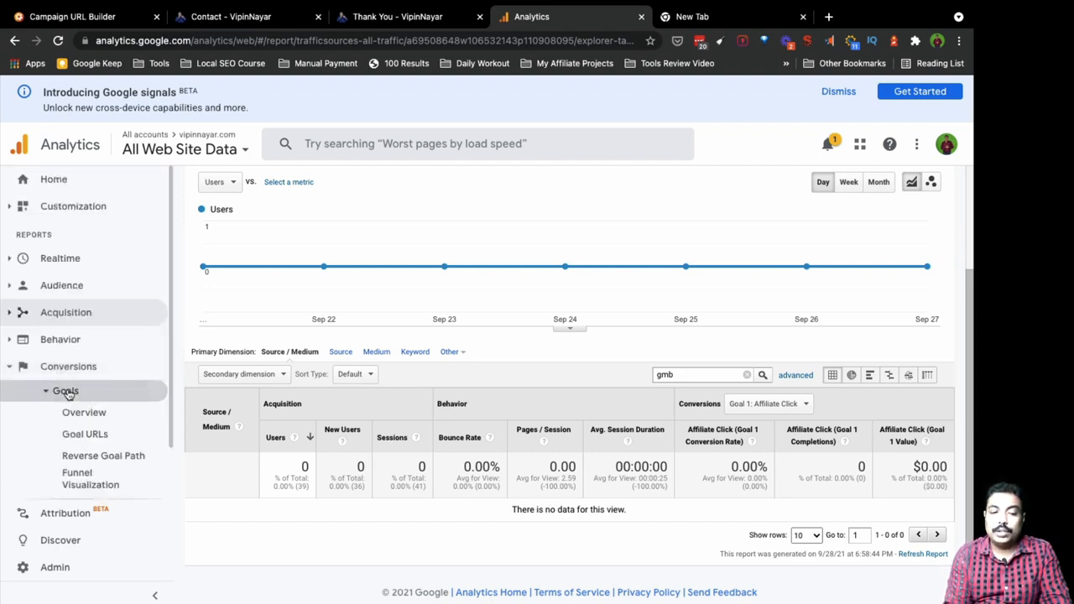
click(92, 415)
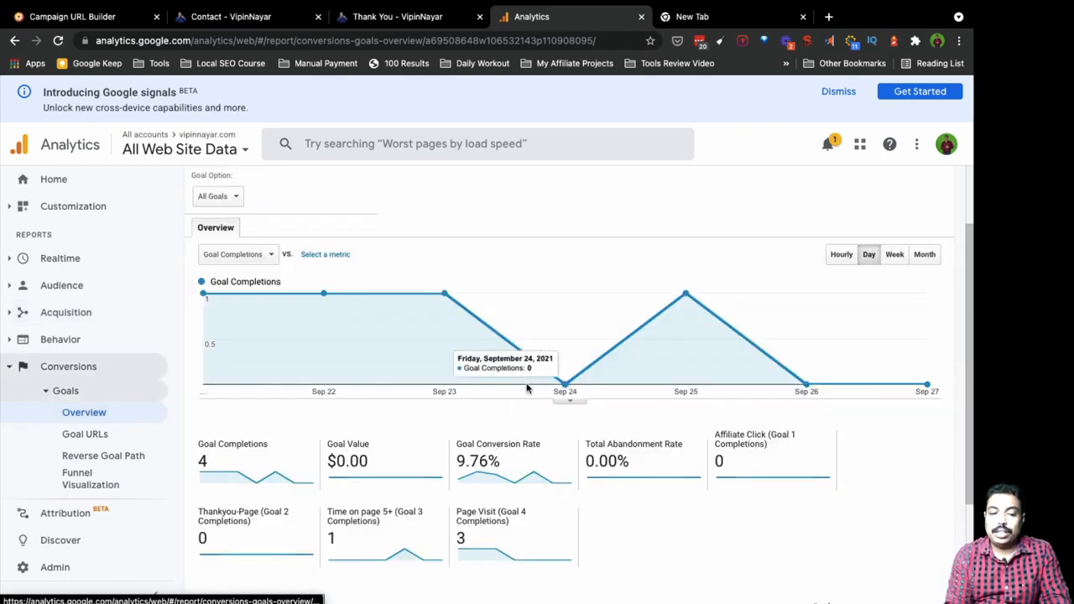
Step: Review the goal figures and completion locations in the Goals Overview report, and the completion table in the Goal URLs report
scroll(475, 453, down, 1)
scroll(475, 454, down, 3)
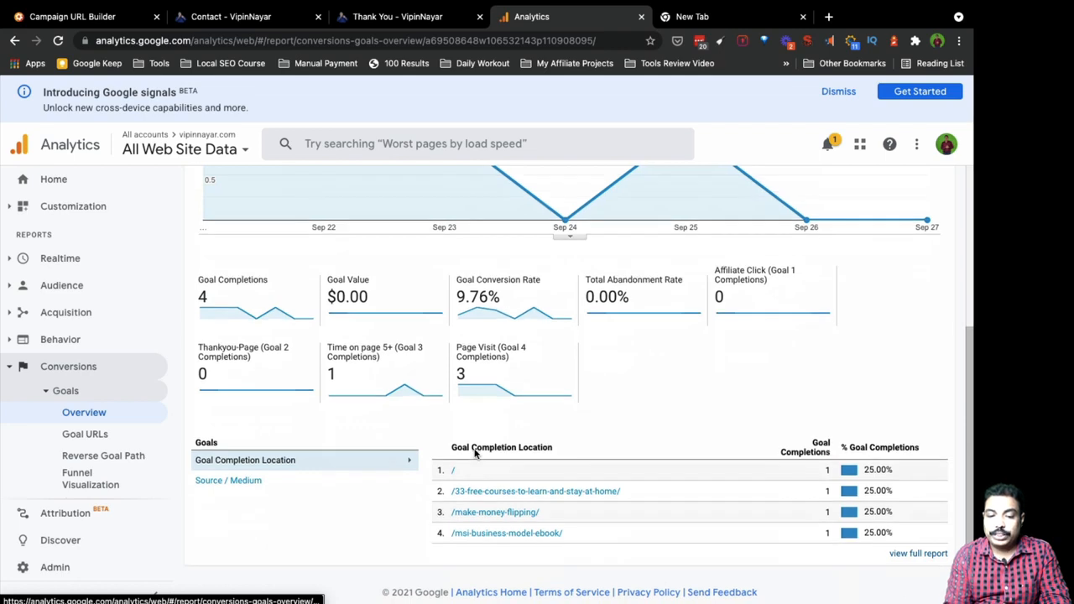
scroll(475, 450, up, 3)
scroll(355, 443, up, 2)
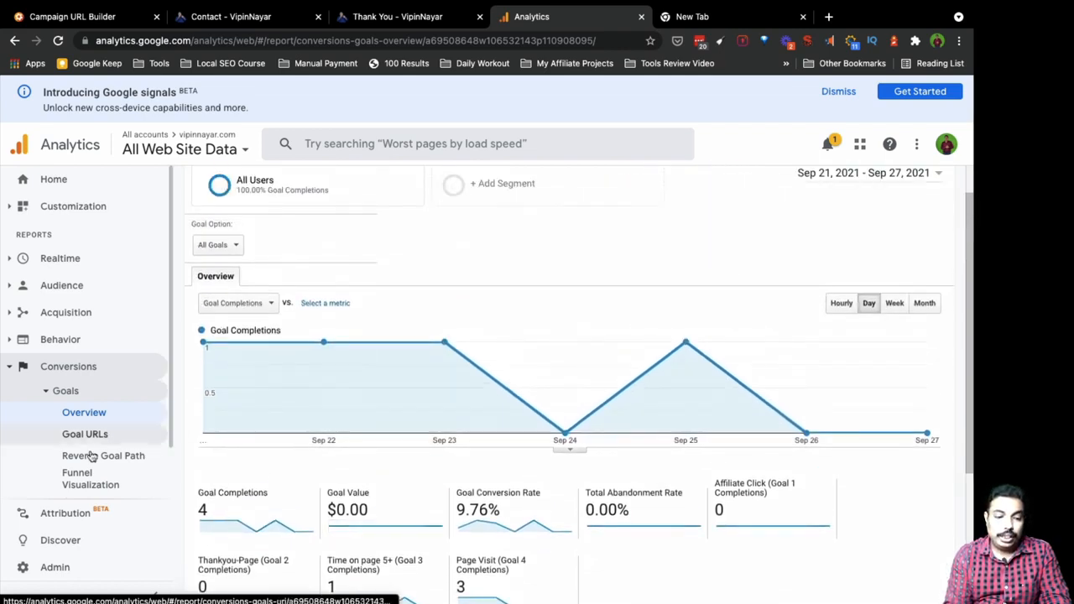
scroll(80, 451, down, 2)
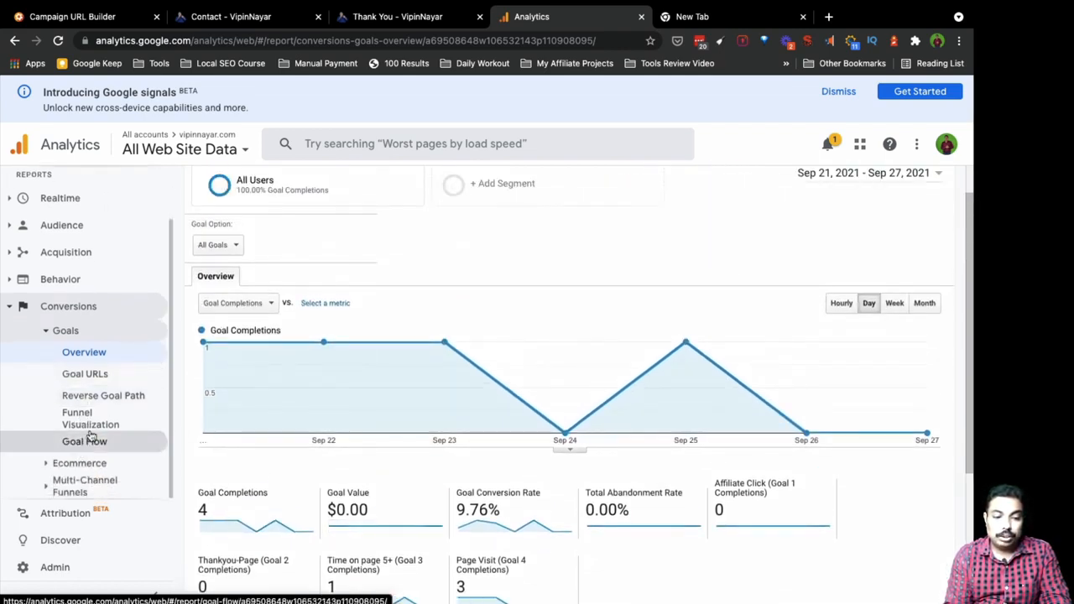
click(84, 380)
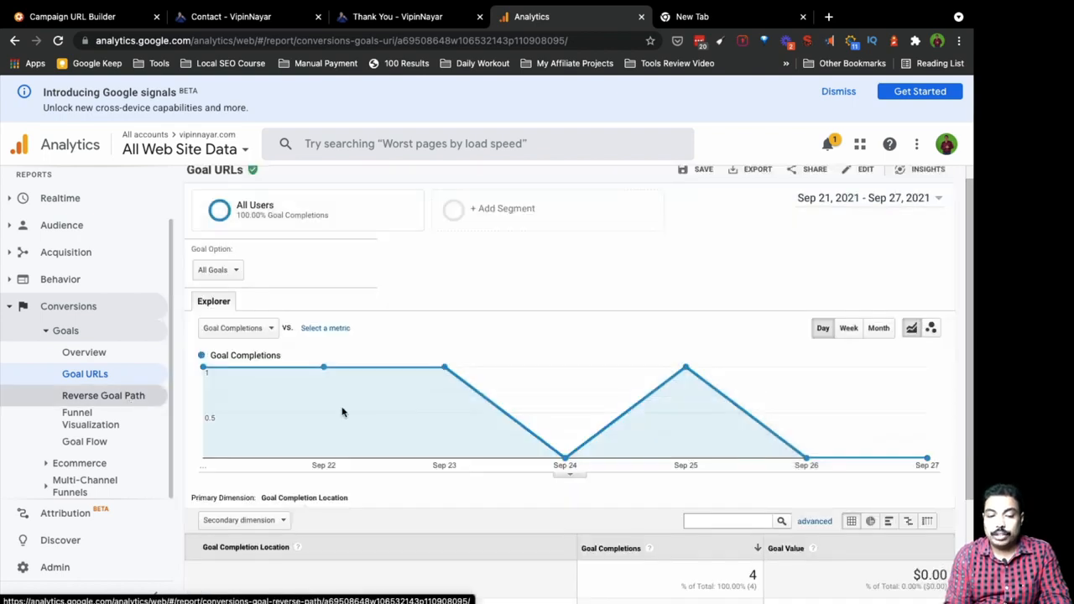
scroll(453, 502, down, 3)
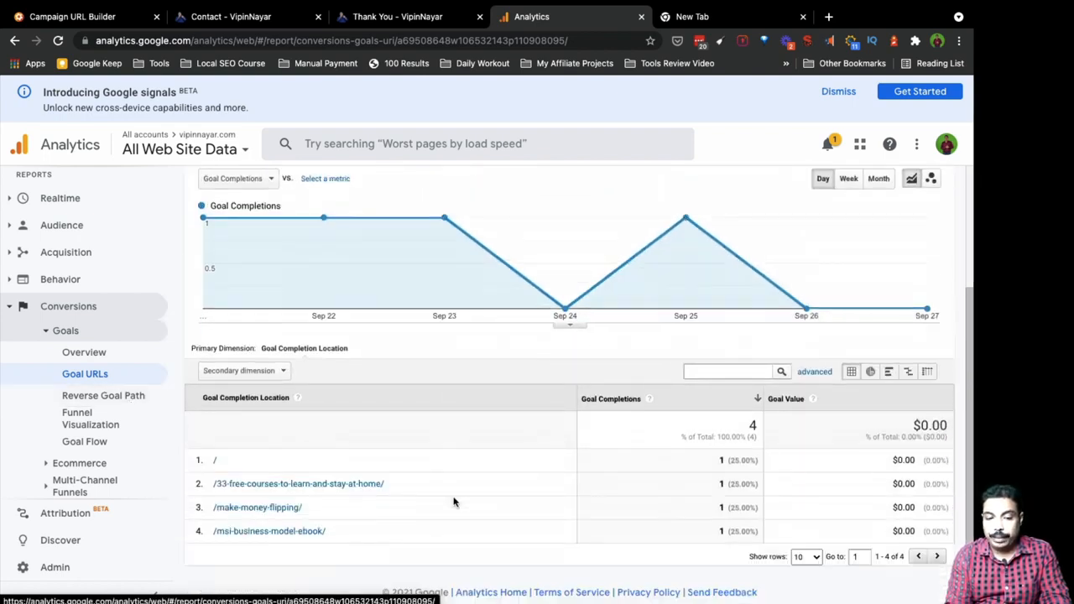
Step: Examine the Reverse Goal Path and Funnel Visualization reports and return to the Goals Overview report
click(83, 402)
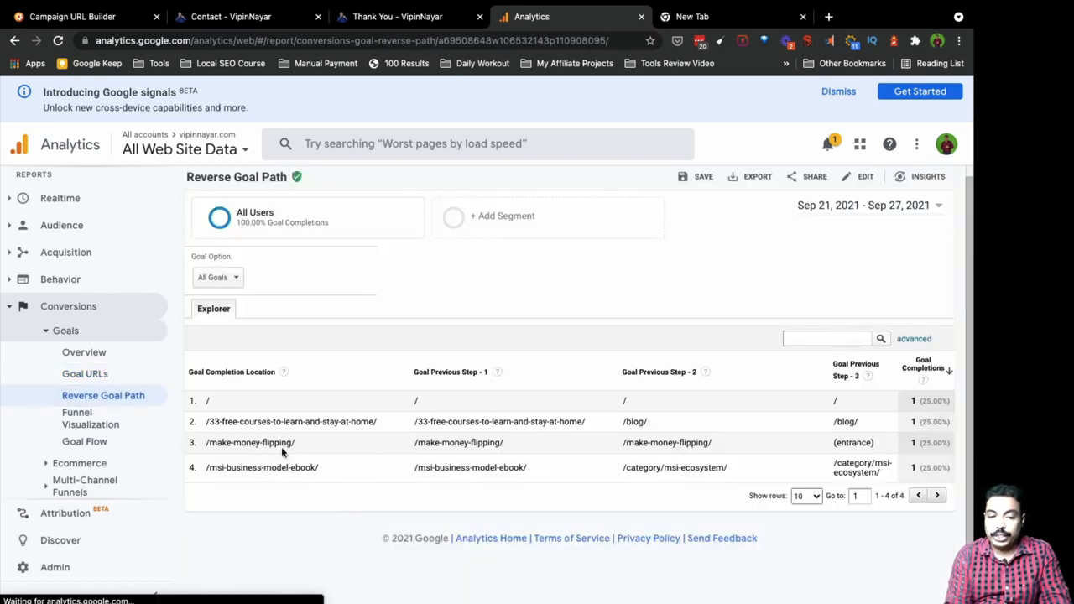
click(89, 419)
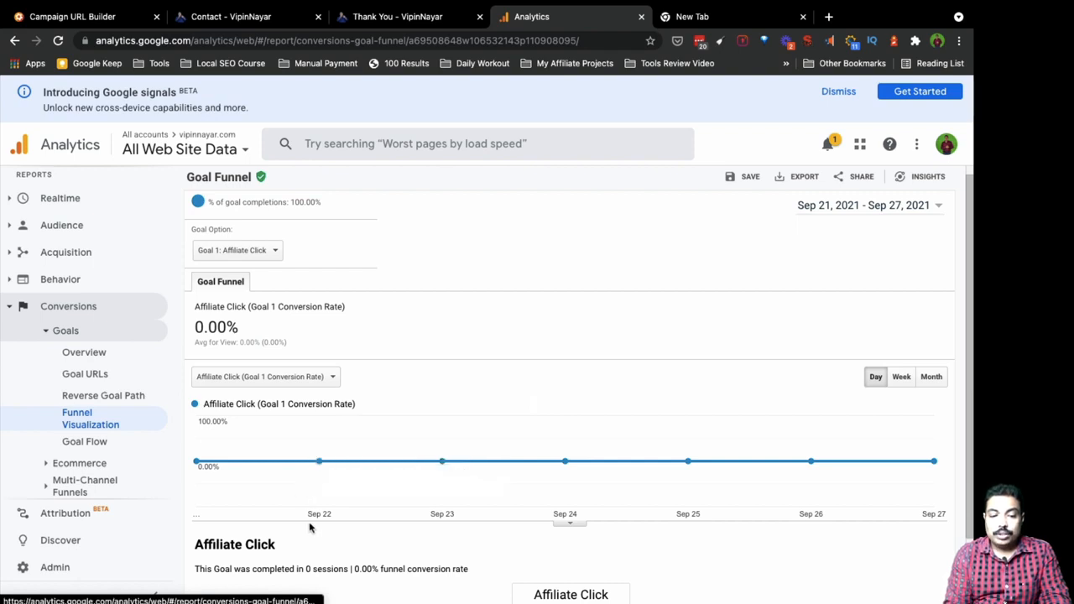
scroll(310, 514, down, 2)
scroll(310, 527, up, 2)
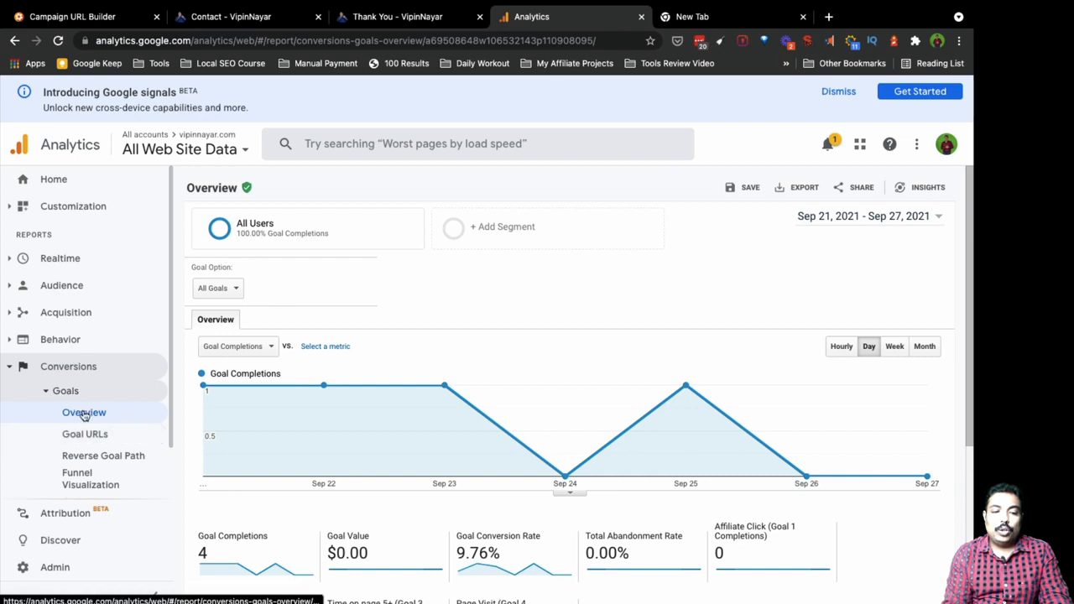
scroll(311, 448, down, 2)
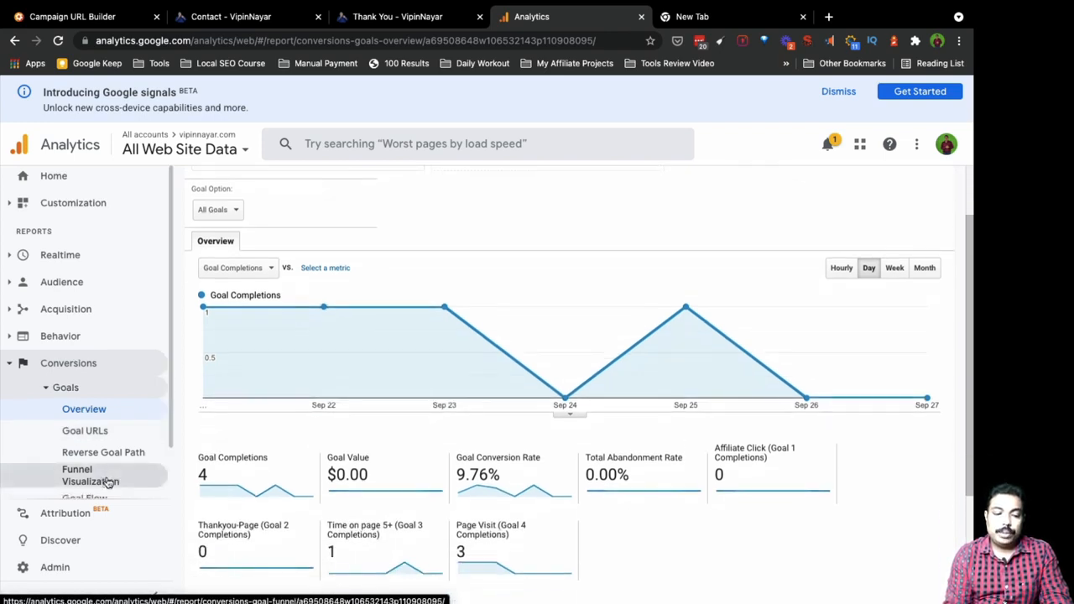
scroll(107, 483, down, 1)
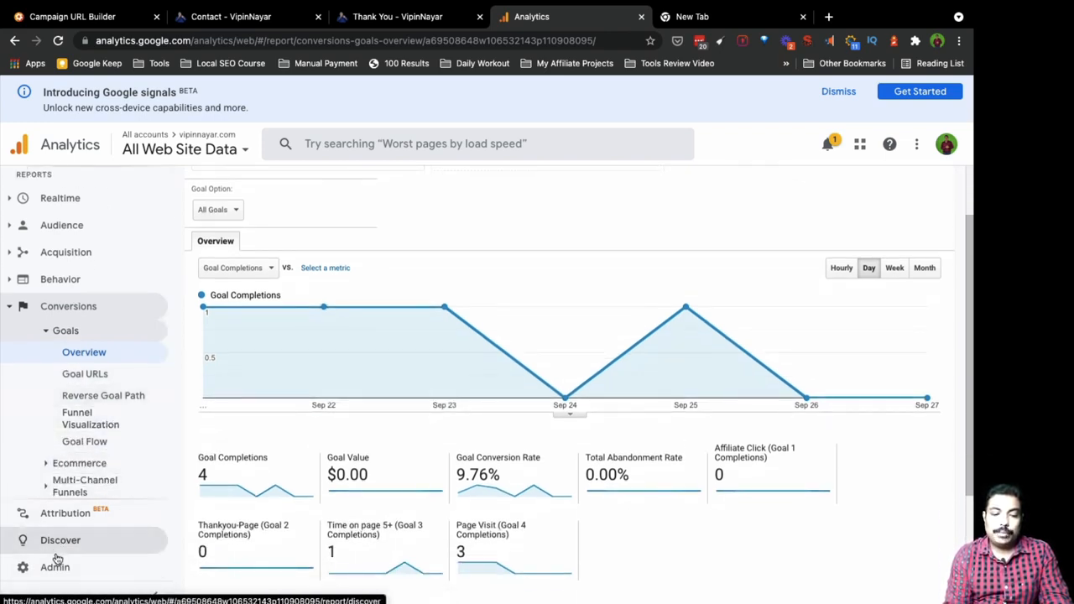
Step: Start a new goal with a Custom setup in the admin settings of the All Web Site Data view
click(55, 567)
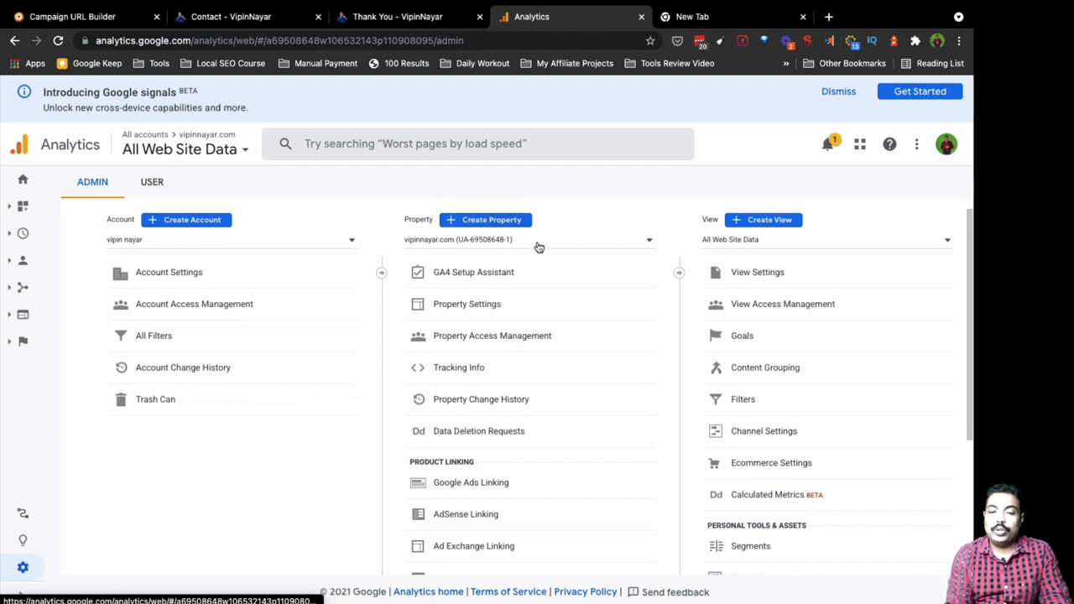
click(743, 335)
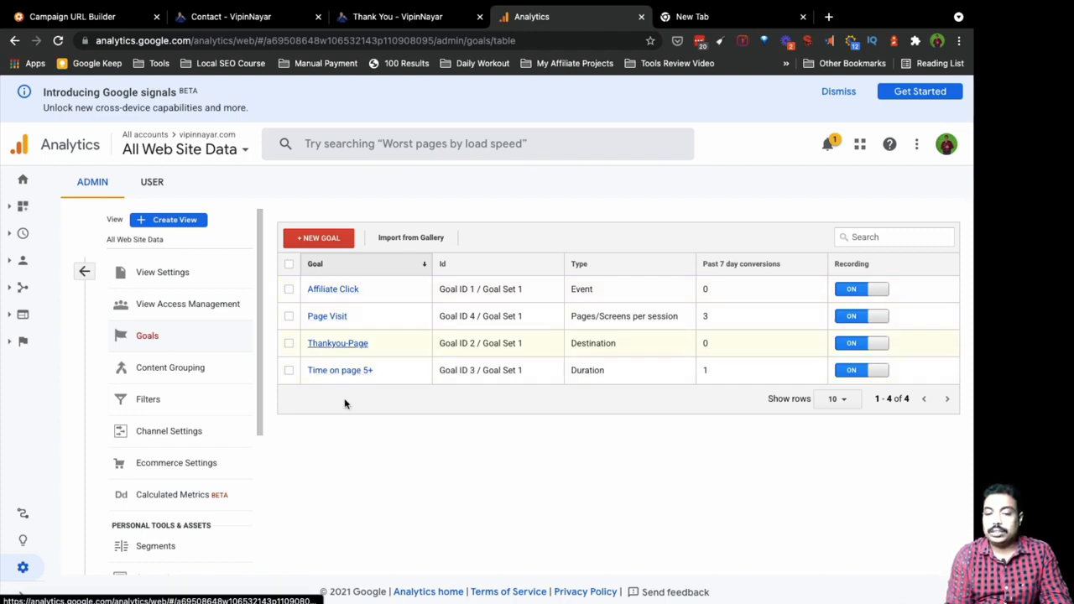
click(320, 239)
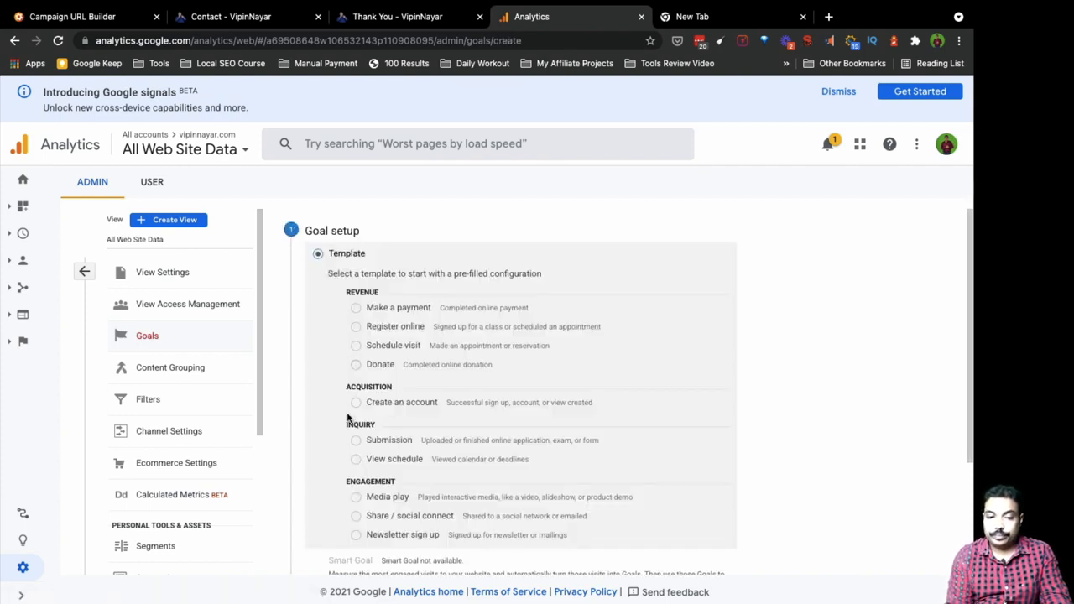
scroll(344, 411, down, 3)
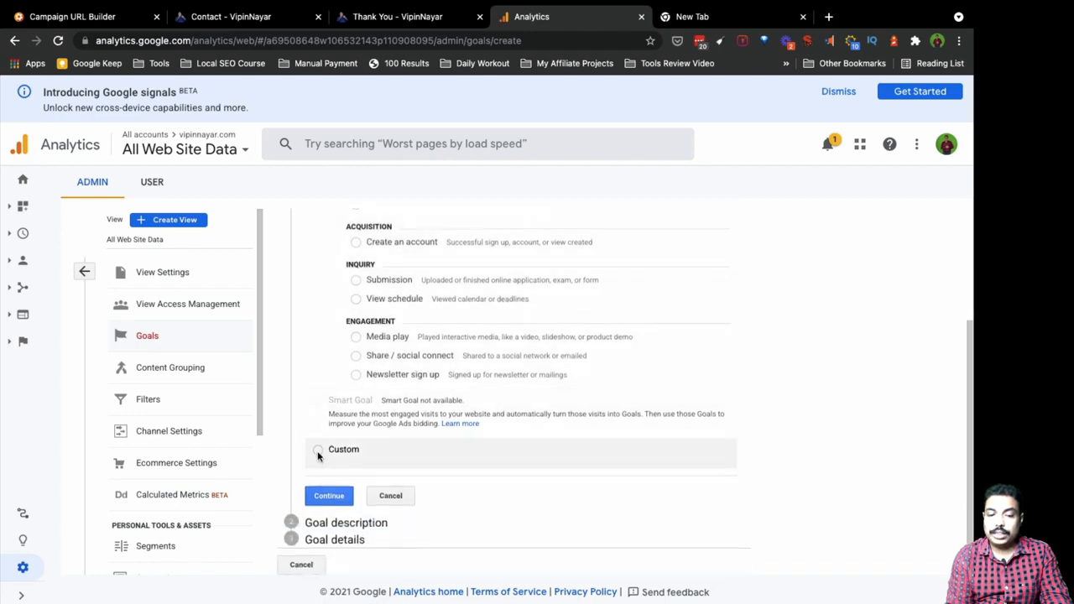
click(317, 451)
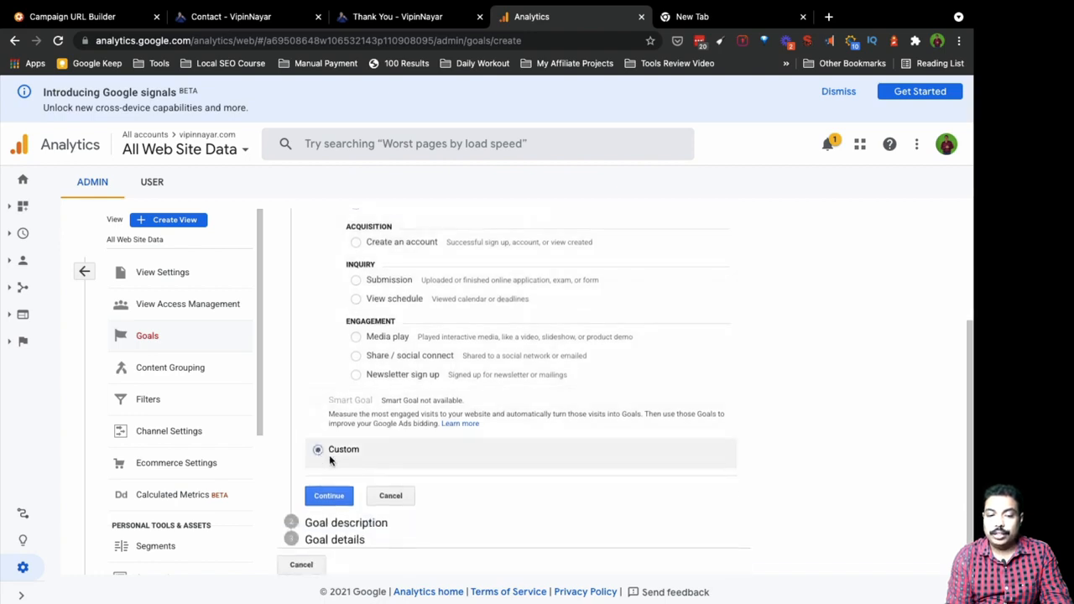
click(328, 497)
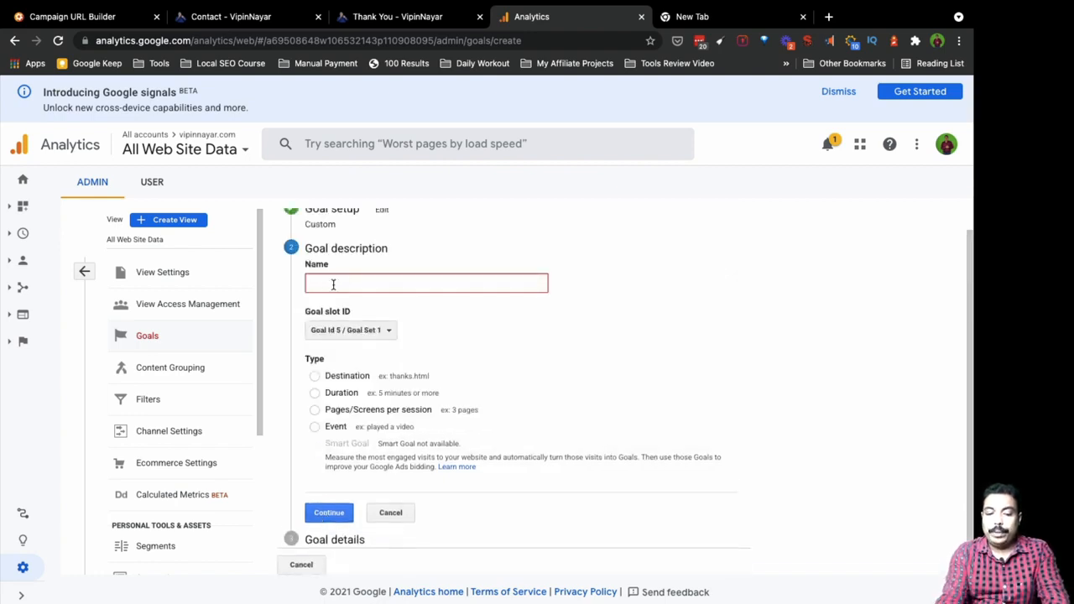
Step: Name the goal "Thankyou-page", choose the Destination type, and continue to the goal details
text(Th)
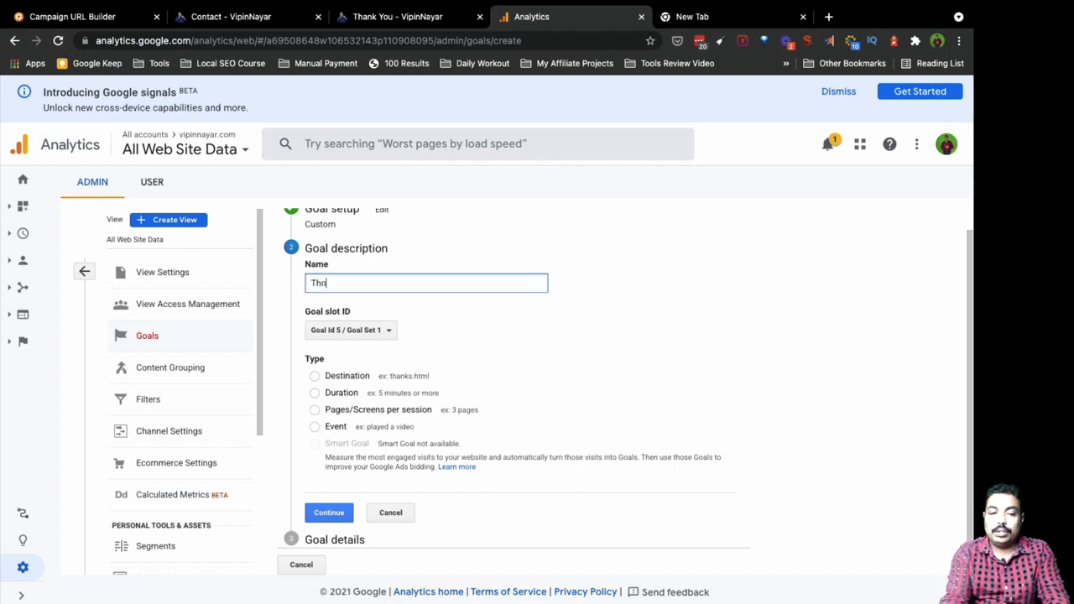
text(ankyou-page)
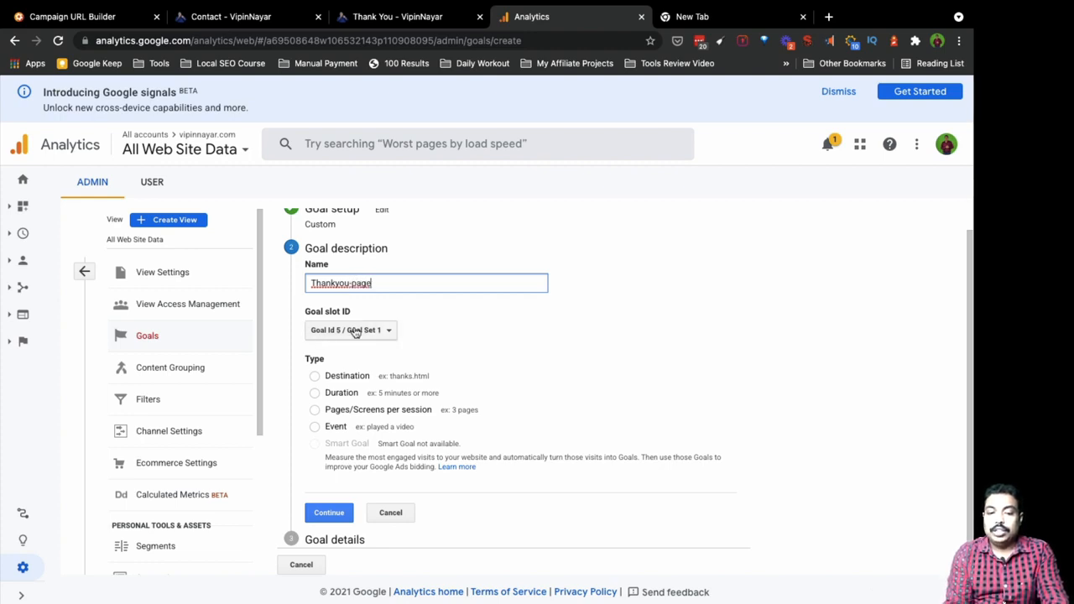
click(314, 377)
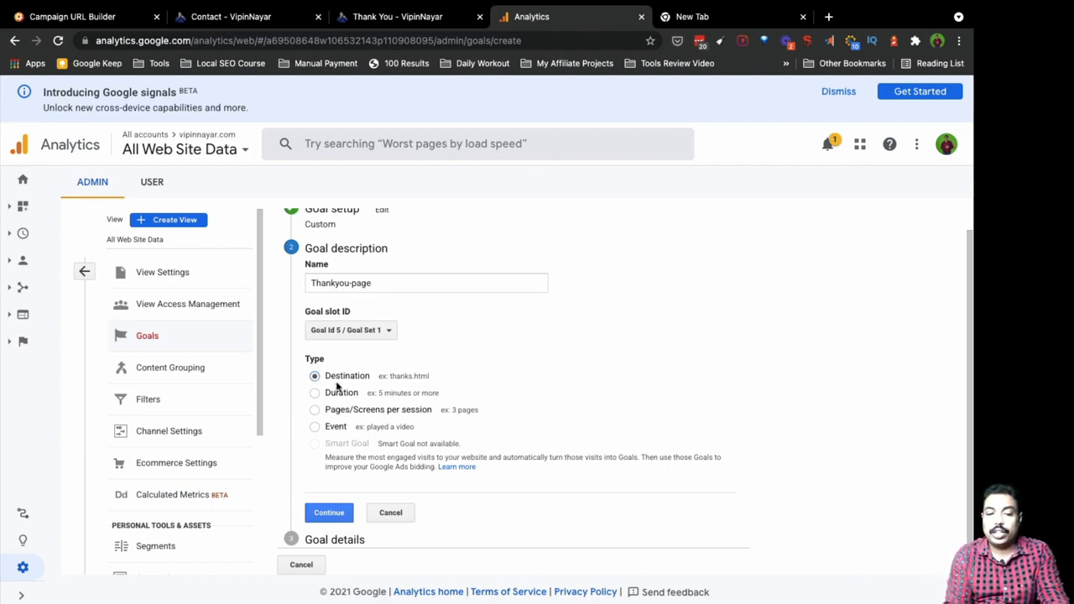
click(325, 514)
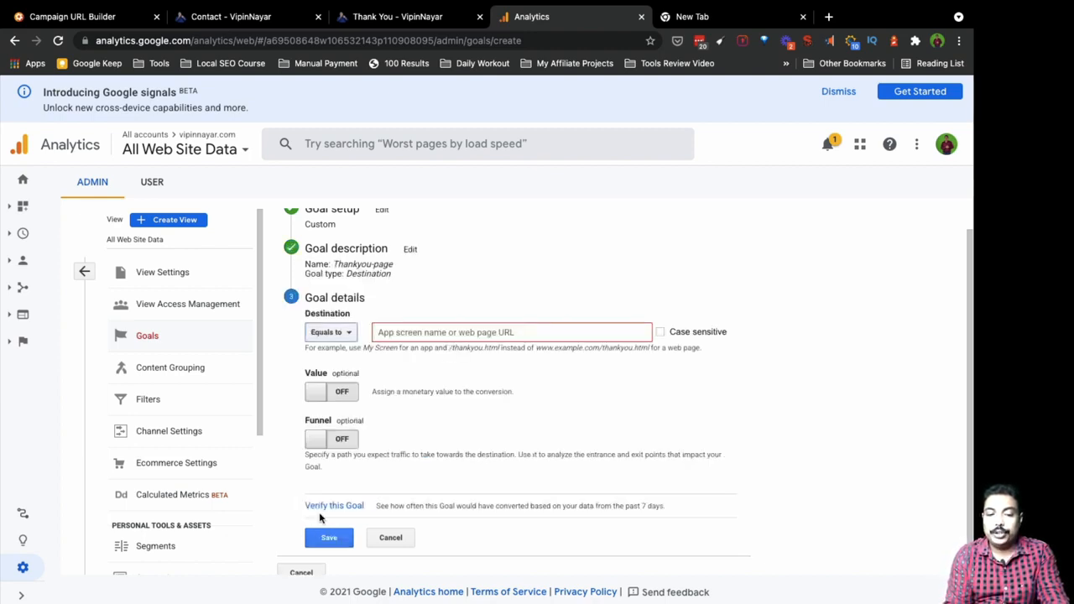
Step: Set the goal's destination to Equals to "/thank-you/", entering the thank-you page URL and removing its domain part
click(341, 335)
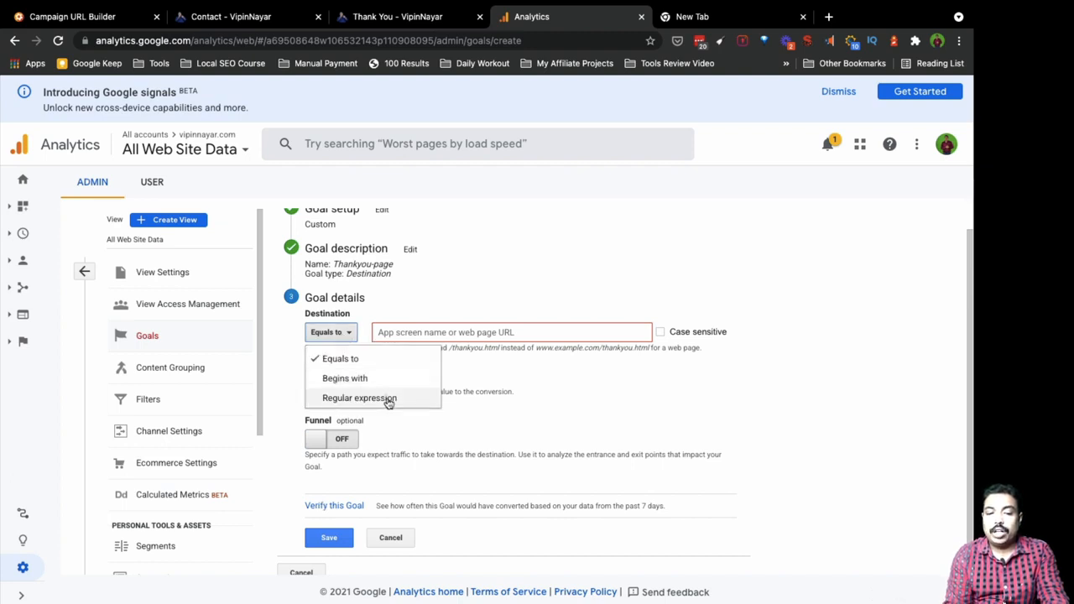
click(340, 361)
click(414, 333)
text(https://vipinnayar.com/thank-you/)
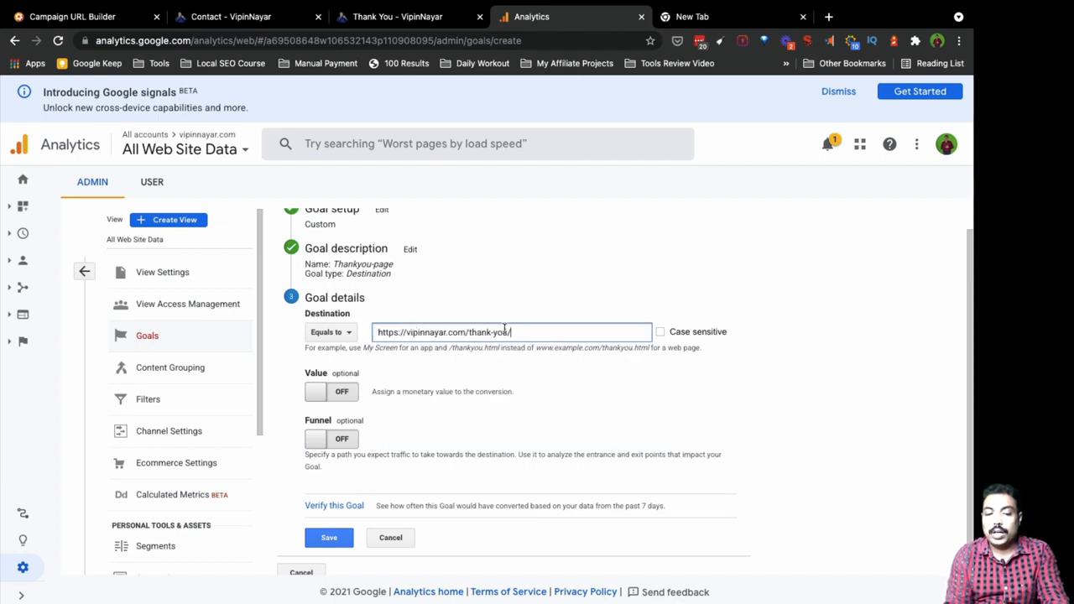
click(332, 334)
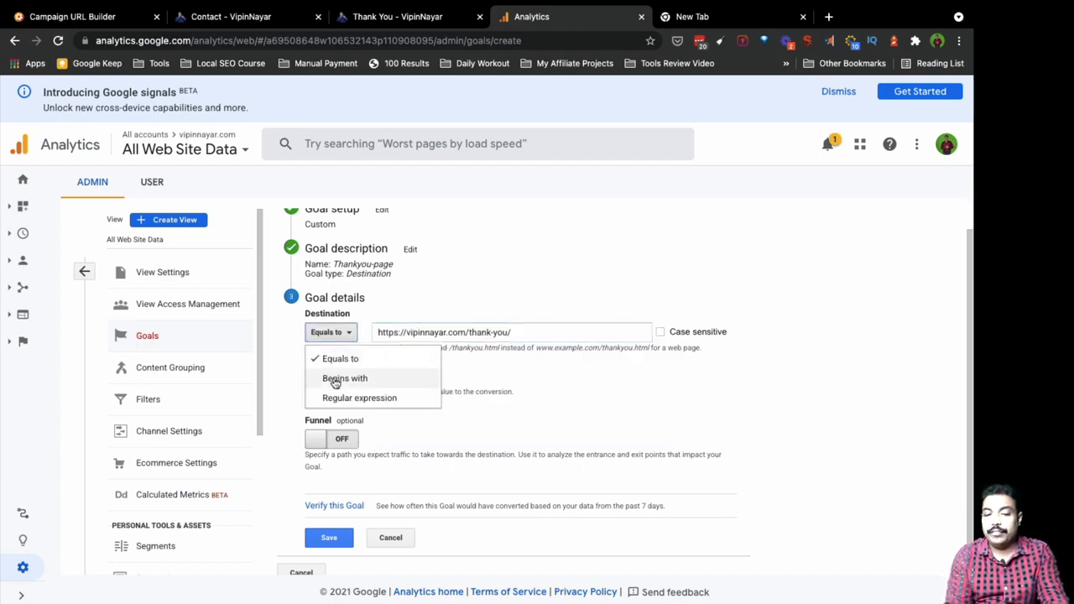
click(532, 332)
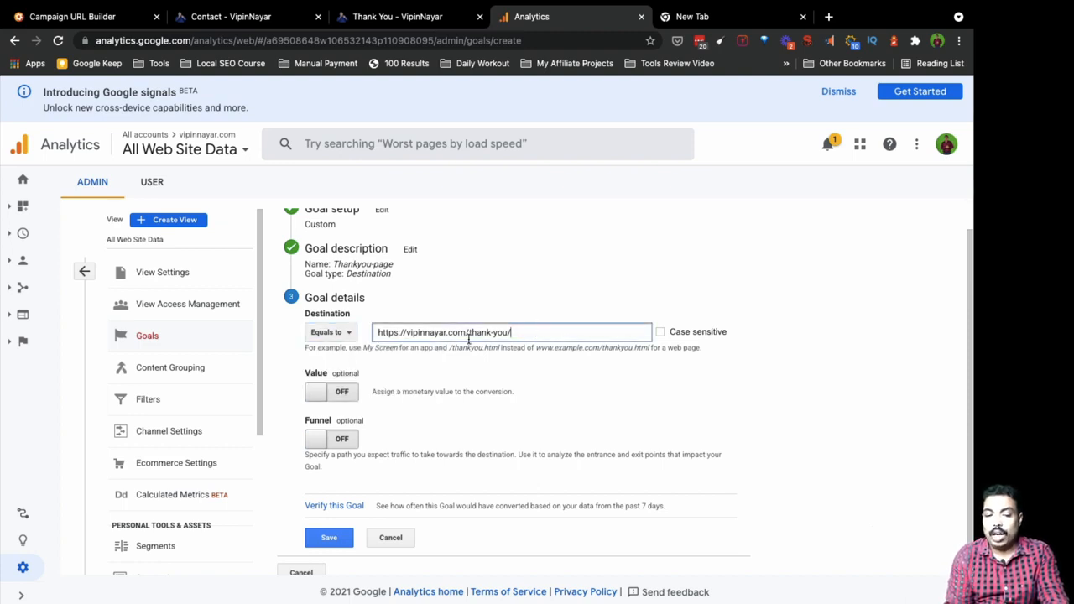
drag(467, 334, 375, 332)
key(BackSpace)
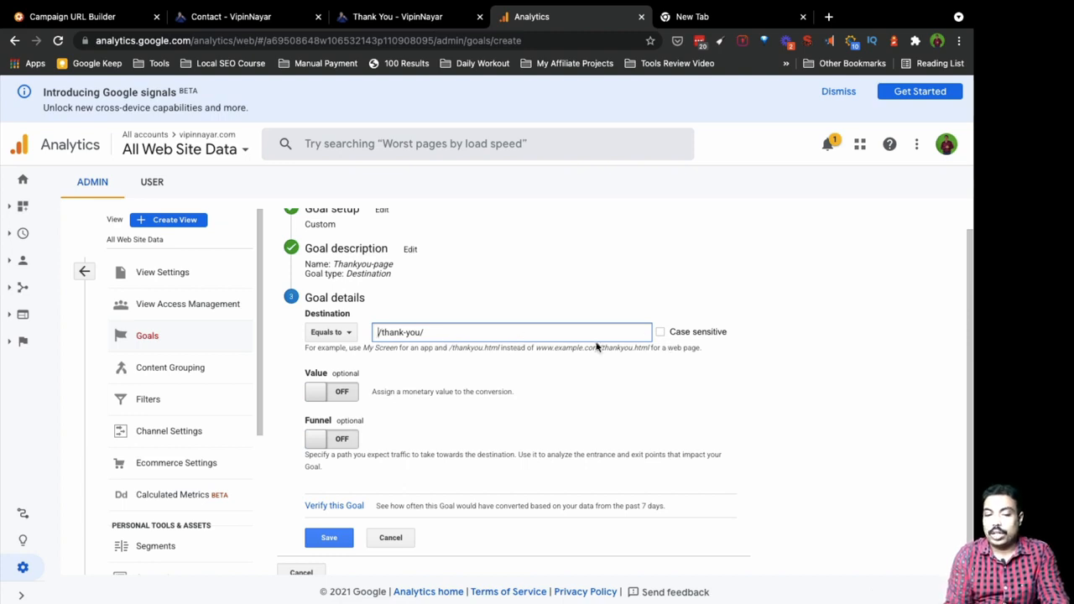
key(super+a)
click(470, 345)
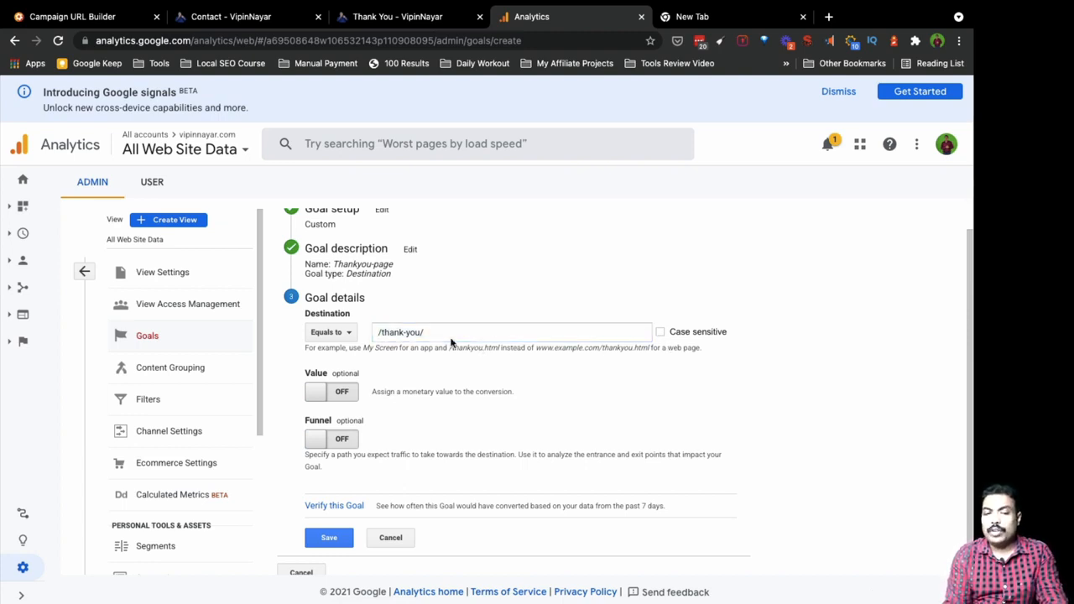
Step: Turn on the goal's monetary value and set it to 100 USD
click(347, 392)
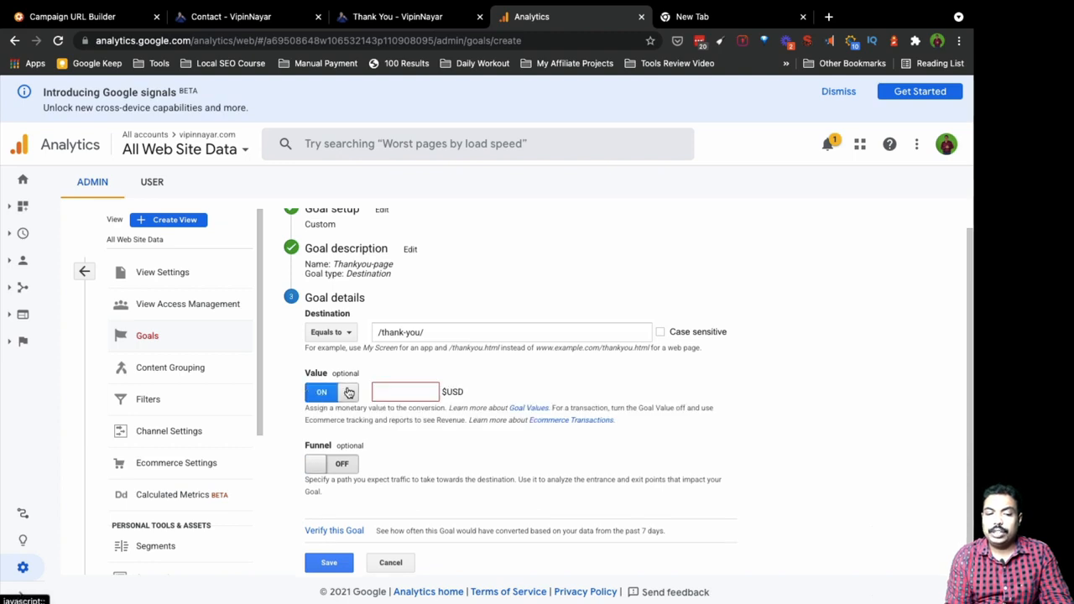
click(409, 394)
text(1000)
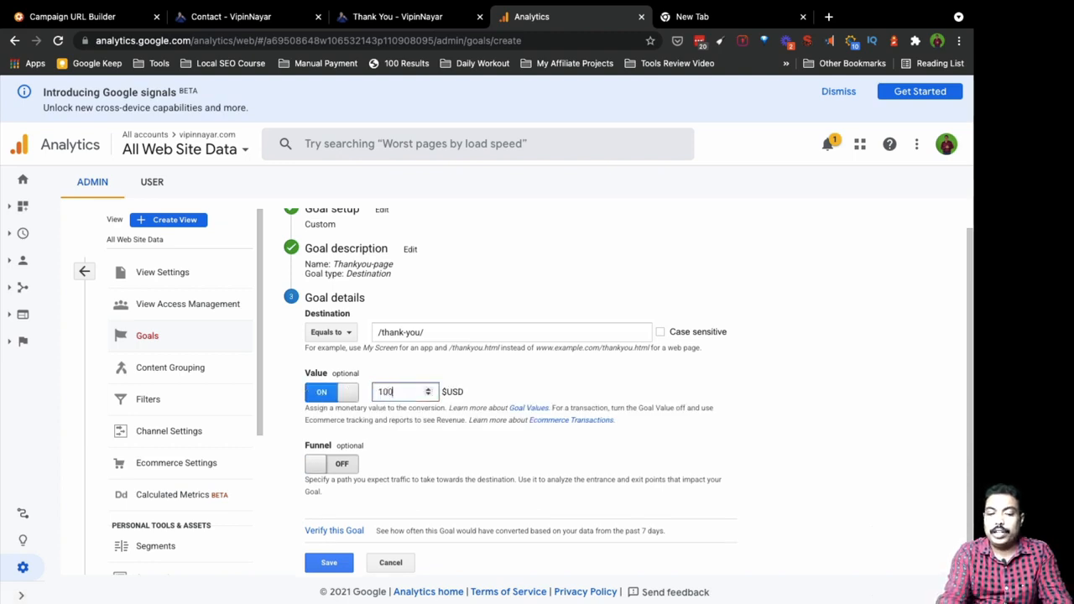
key(BackSpace)
key(BackSpace)
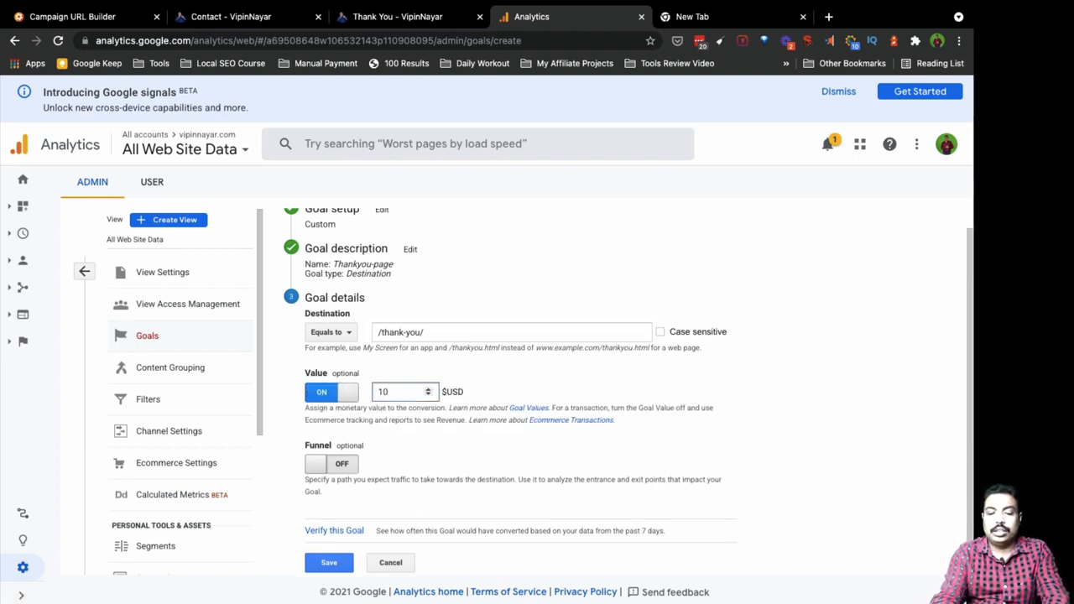
text(0)
Step: Turn on the goal's funnel and define step 1 as "Home" with the full URL of the website's home page
scroll(444, 460, down, 1)
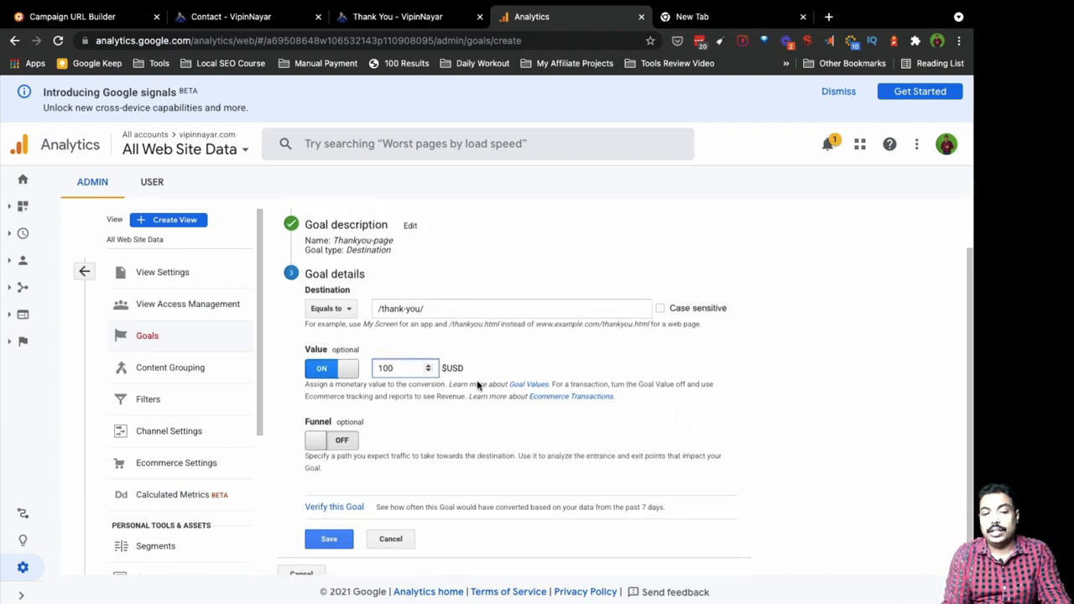
click(344, 431)
scroll(420, 461, down, 2)
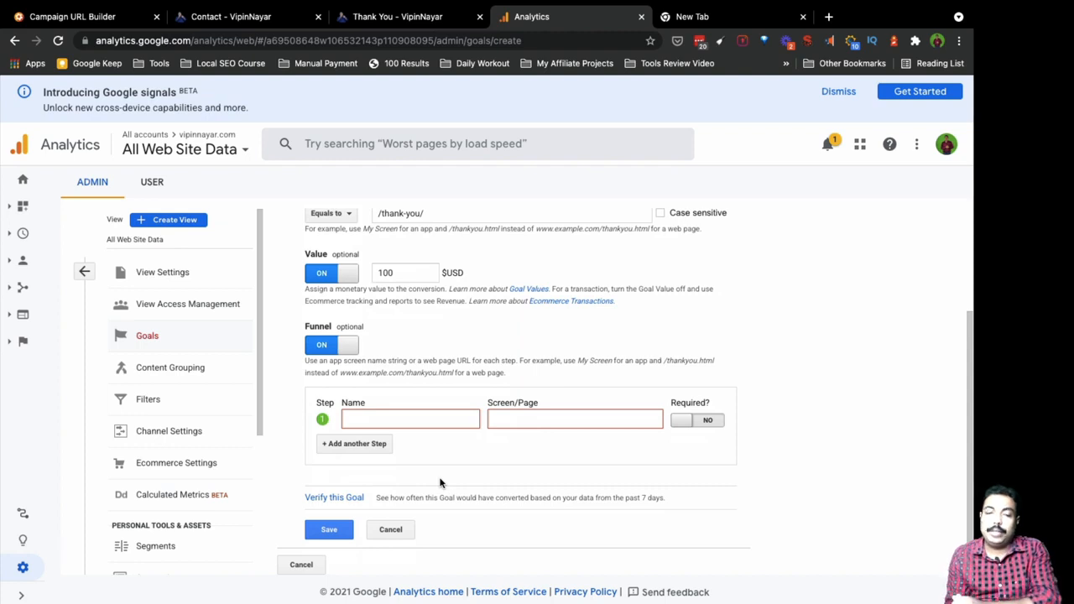
click(391, 422)
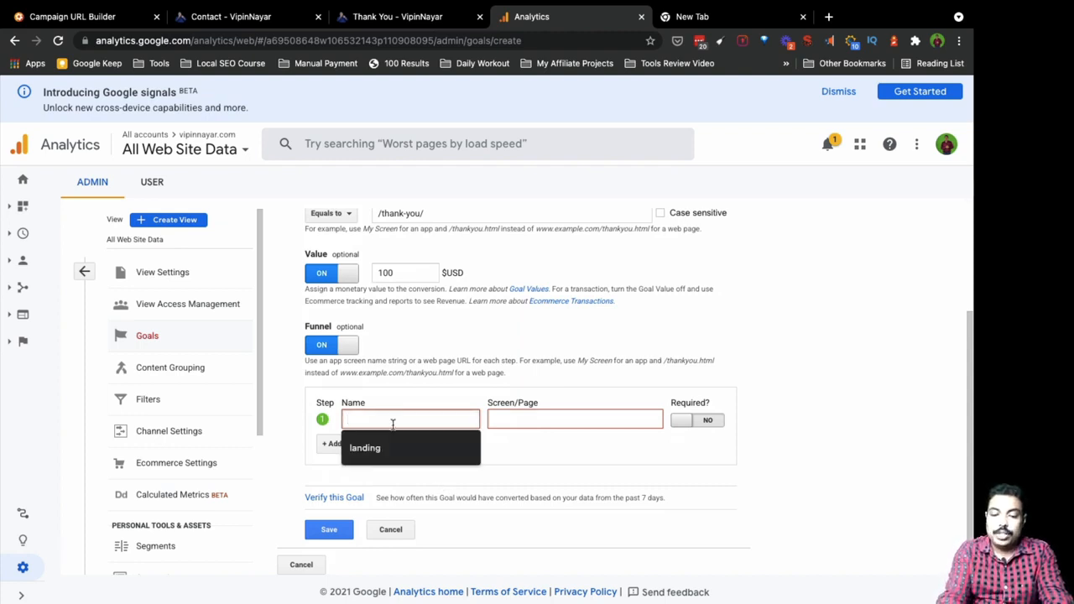
text(Home)
click(541, 420)
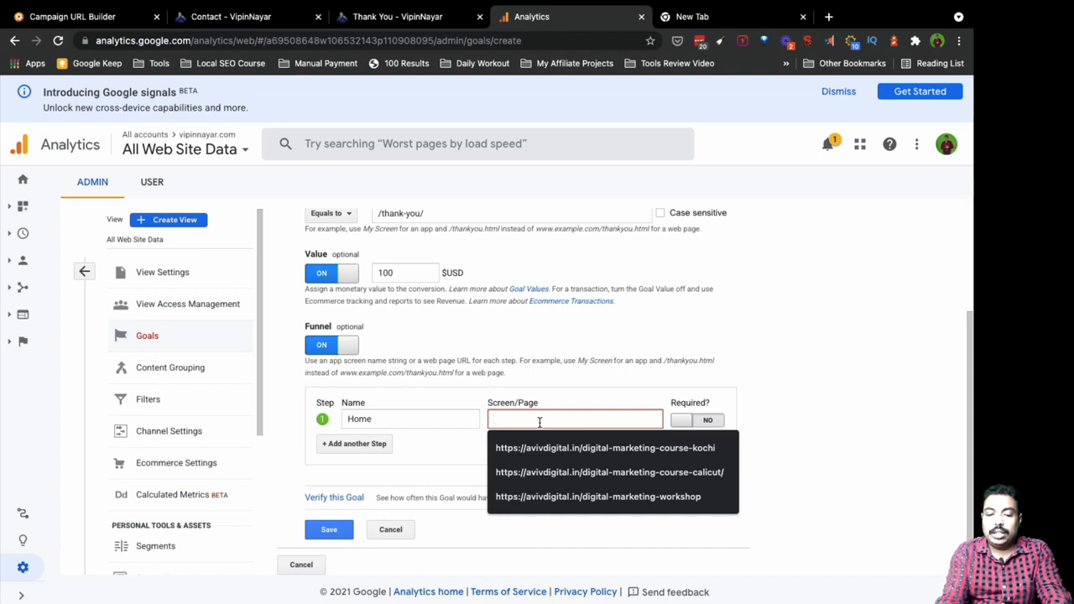
text(https://)
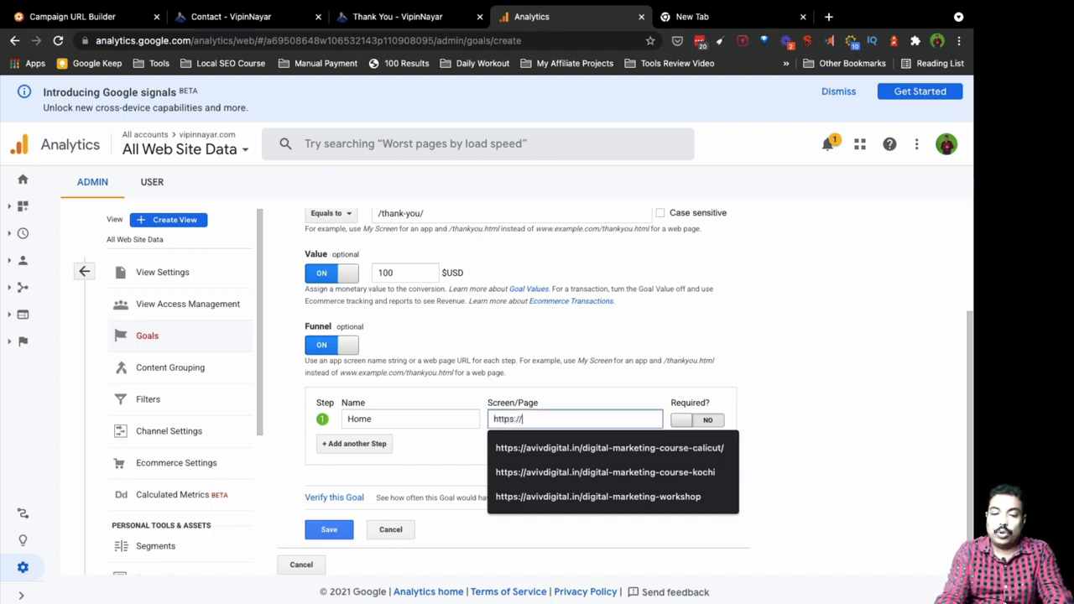
text(vipinnayar.com)
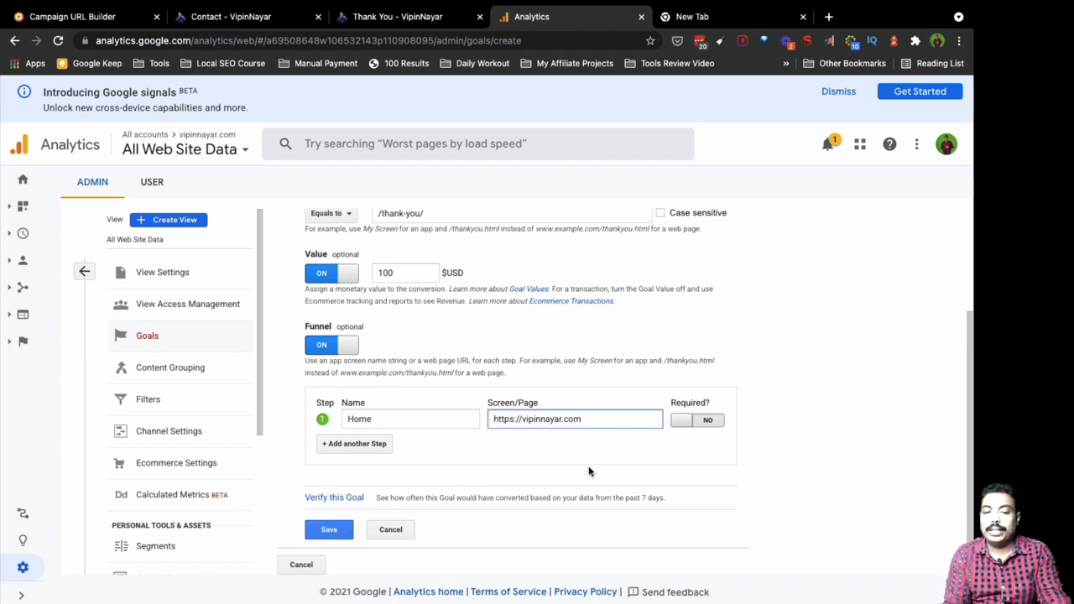
Step: Make funnel step 1 required and add step 2 named "Contact" with the full URL of the website's contact page
click(710, 422)
click(351, 444)
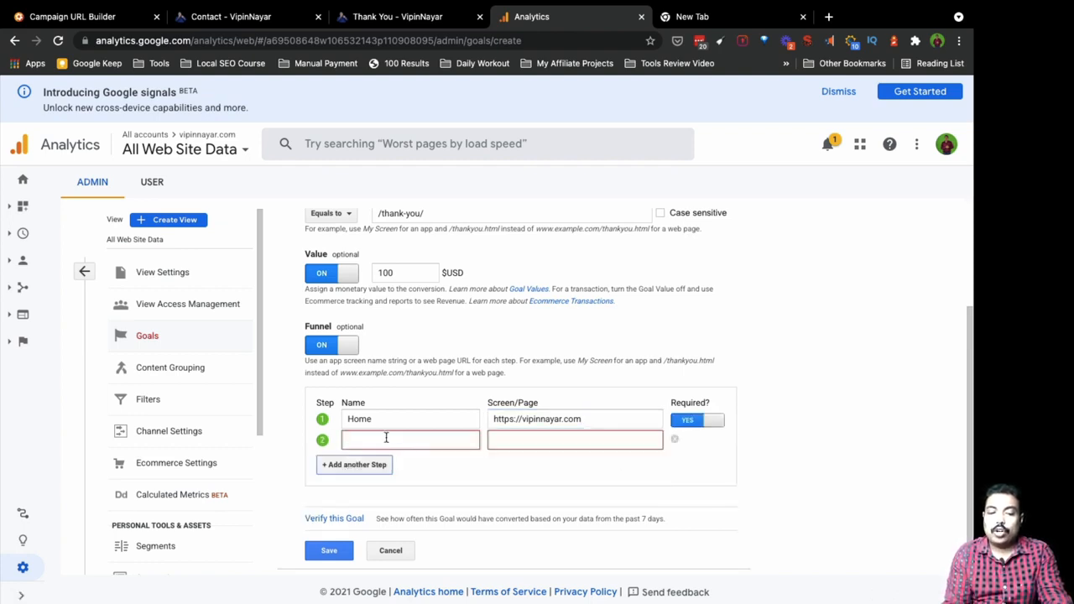
click(386, 439)
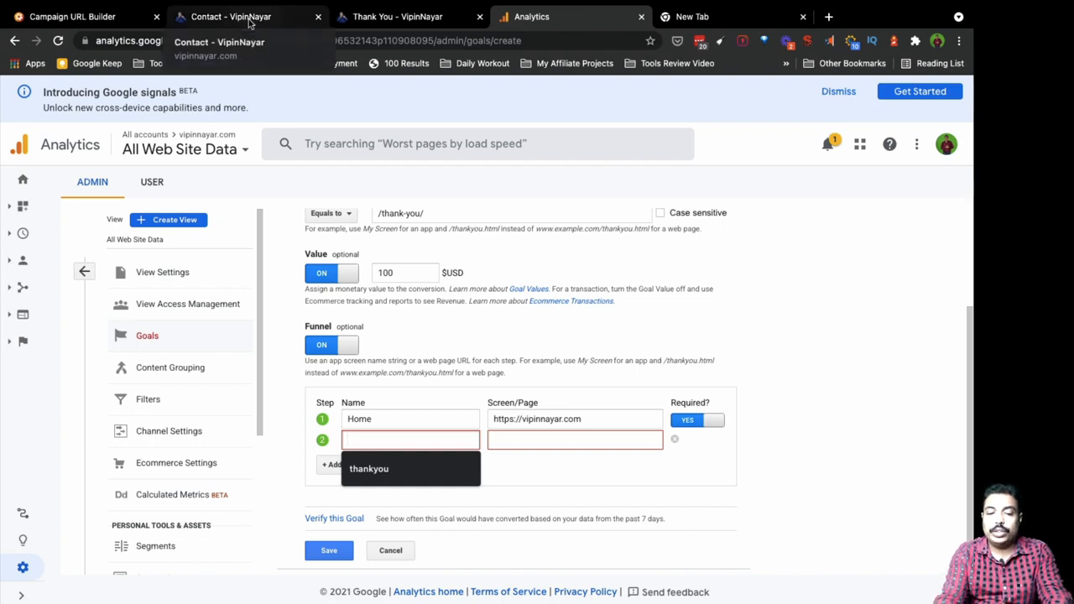
text(Contact)
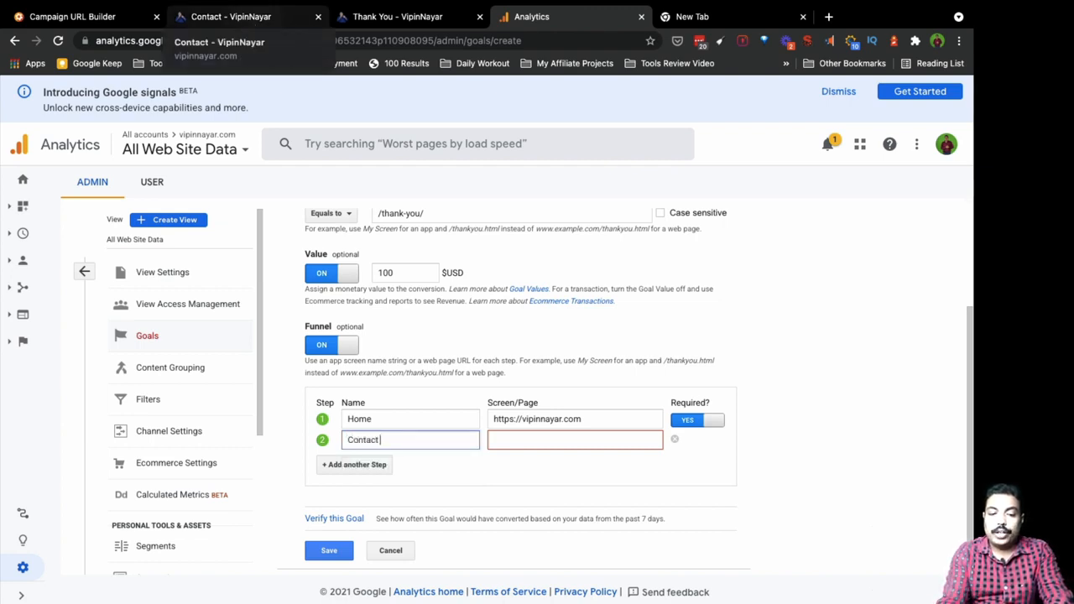
click(263, 21)
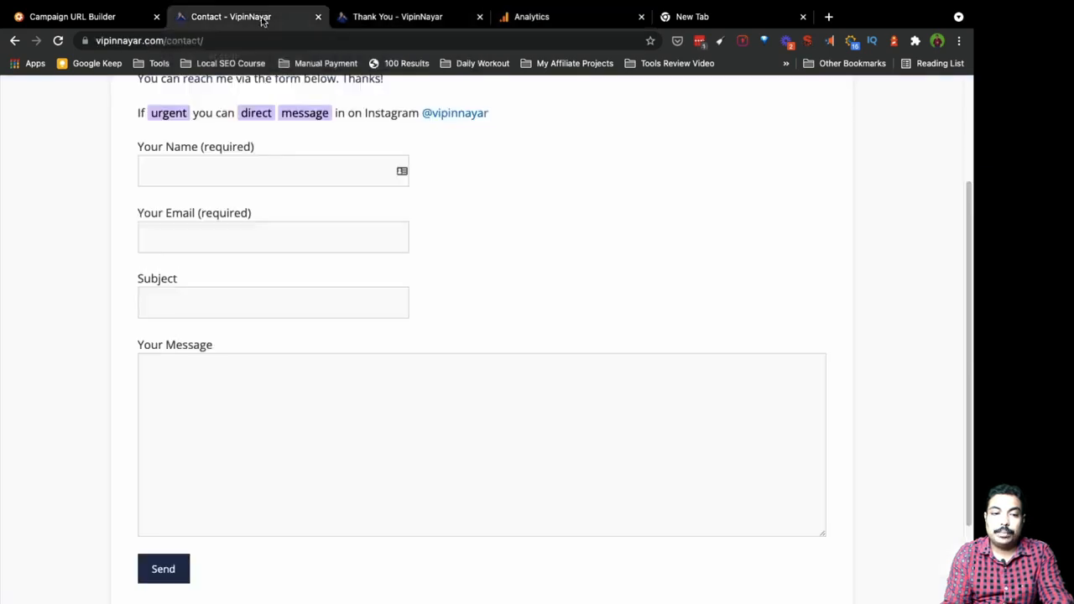
click(212, 41)
key(ctrl+c)
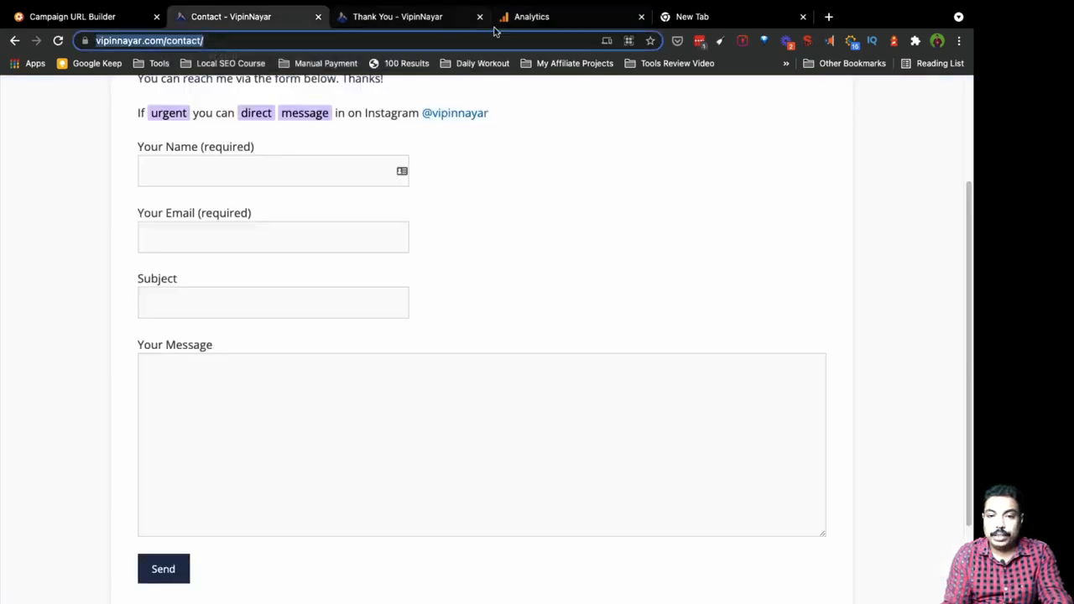
click(535, 19)
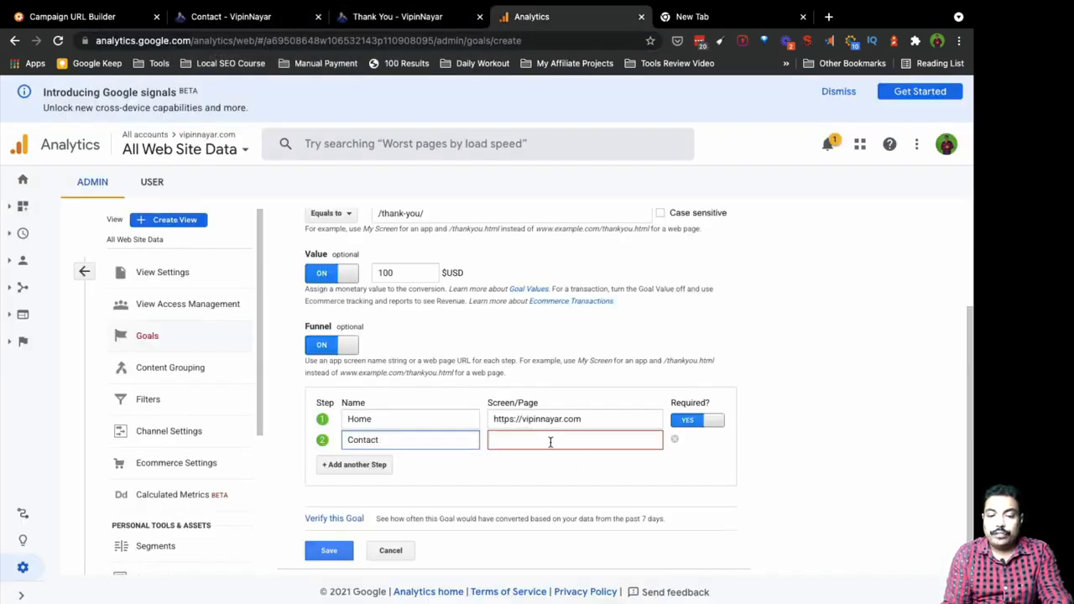
key(ctrl+v)
key(ctrl+z)
click(550, 443)
key(ctrl+v)
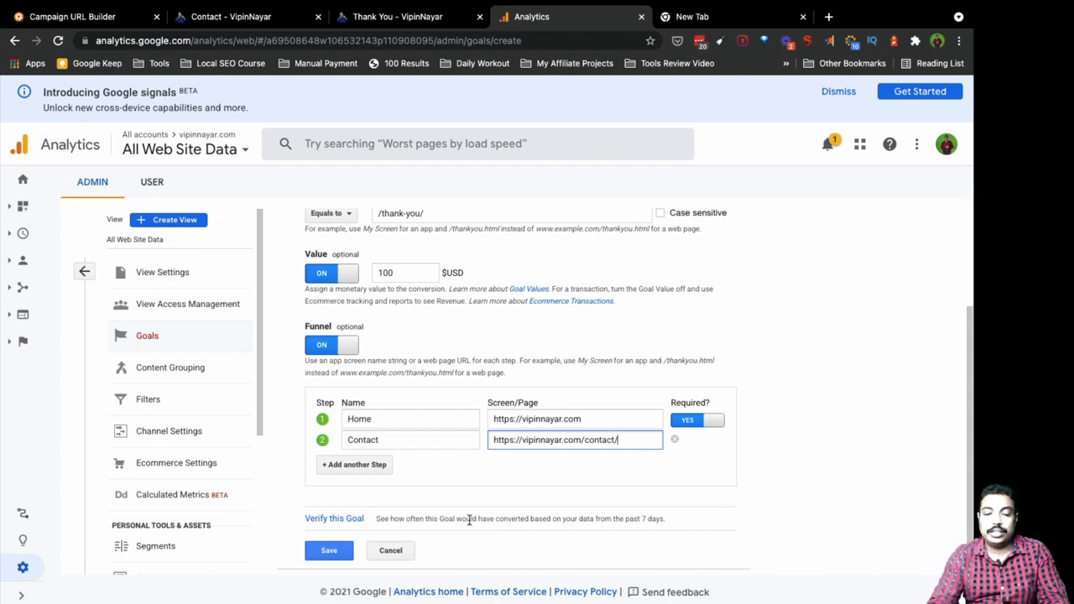
Step: Verify the thank-you page goal against the past 7 days of data and save it
click(336, 520)
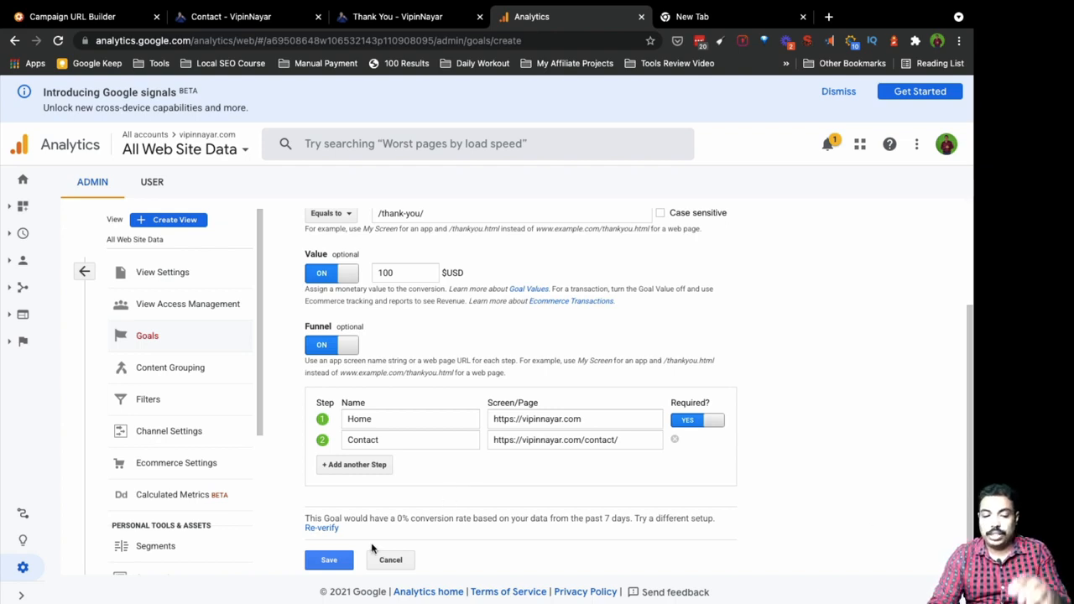
click(333, 564)
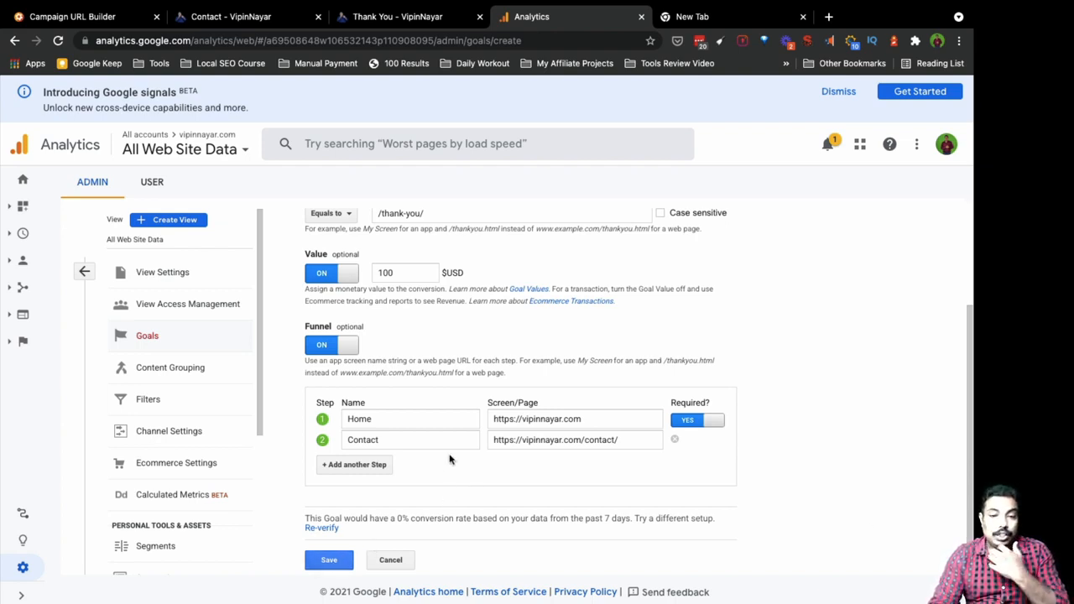
scroll(453, 461, up, 3)
scroll(371, 453, down, 3)
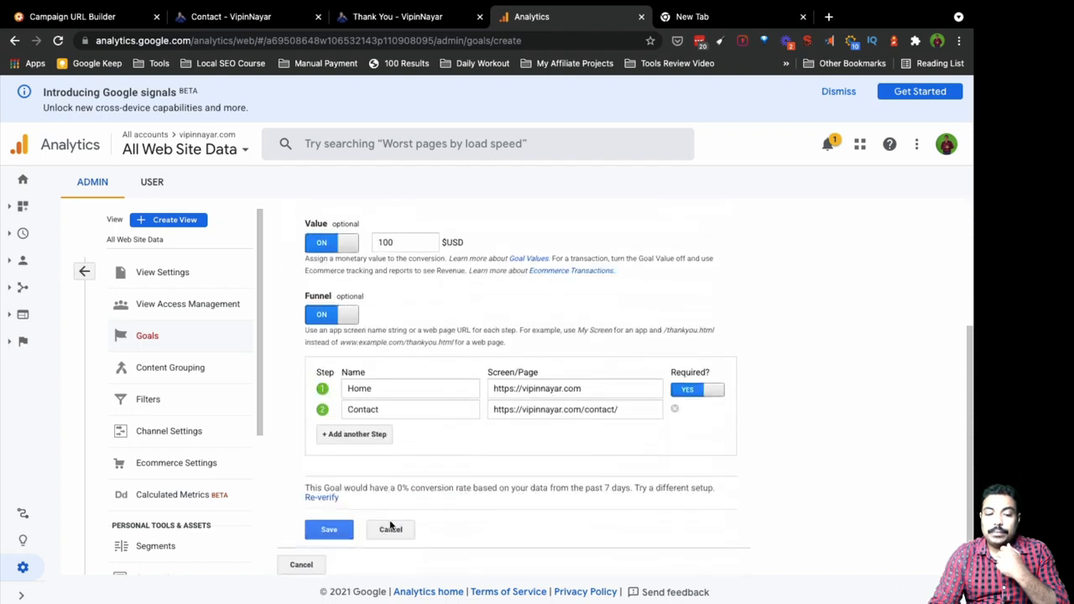
click(328, 534)
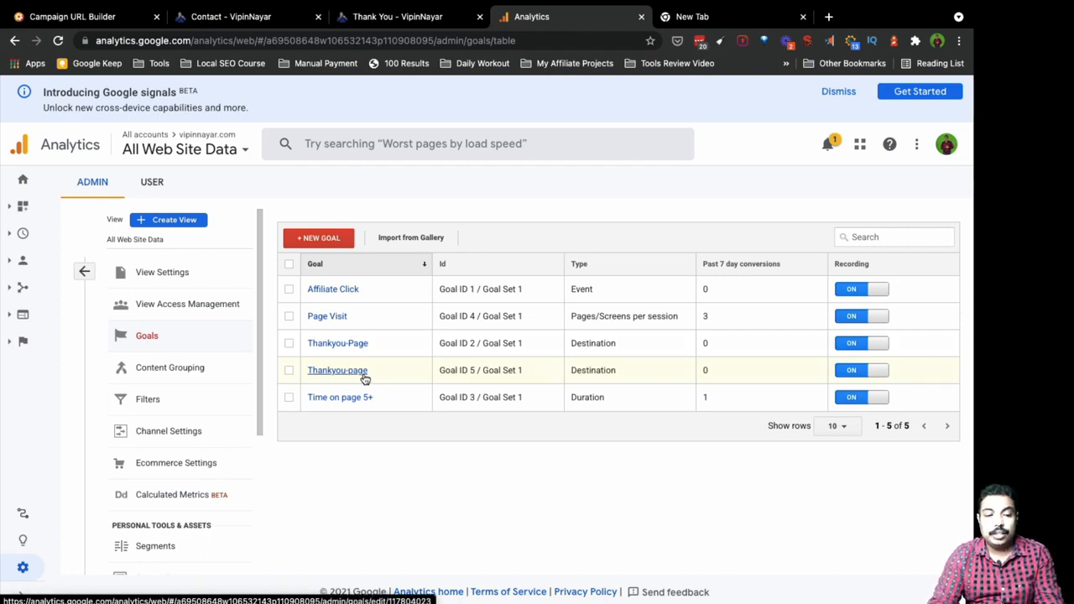
Step: Open the conversions Goals Overview report and review the goal completions, value and conversion rate
click(23, 341)
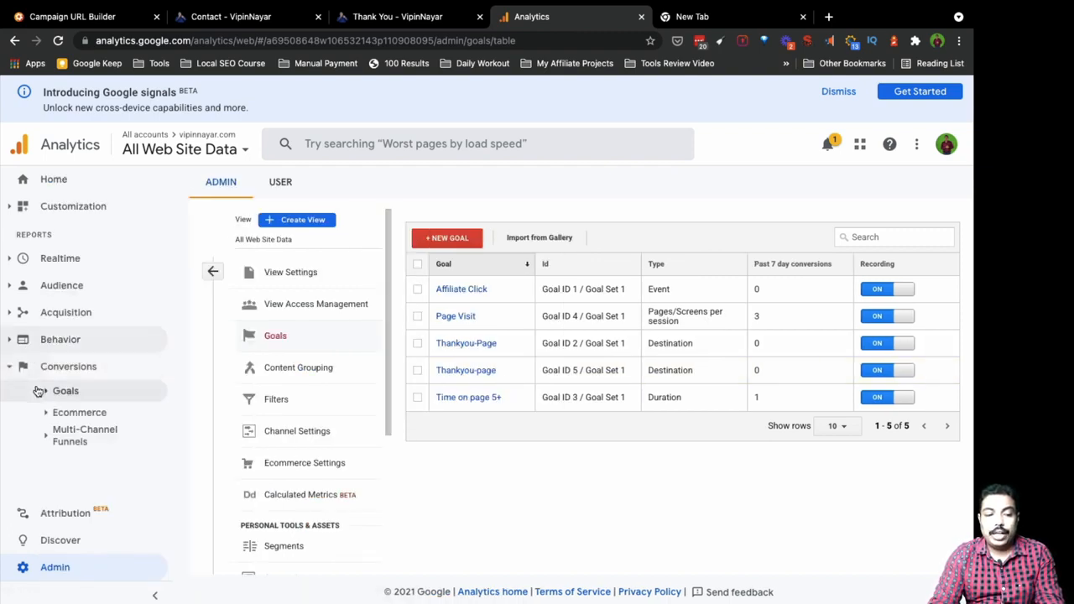
click(63, 393)
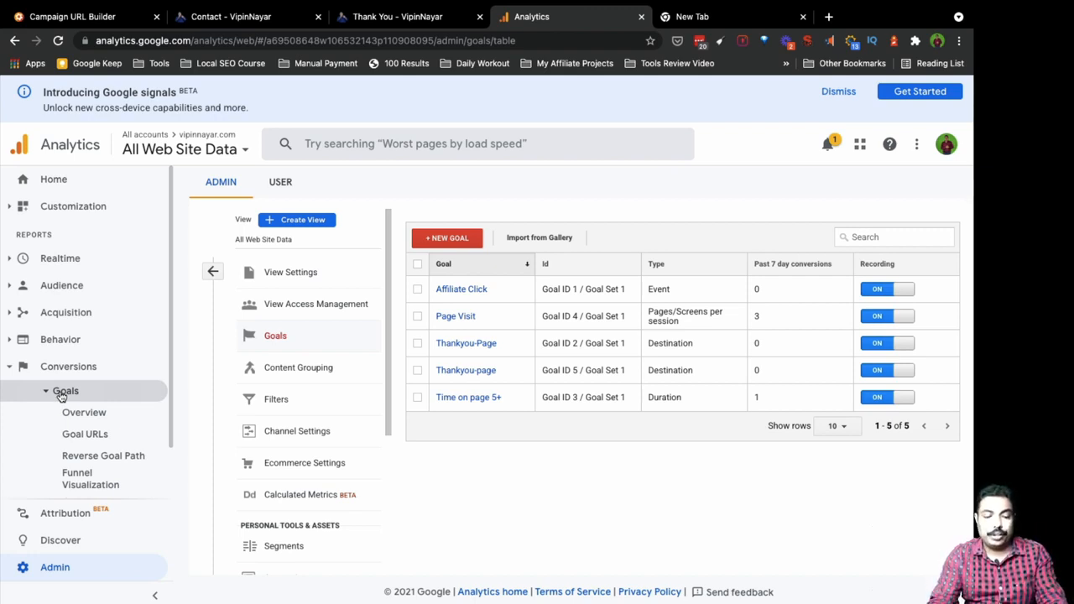
click(91, 415)
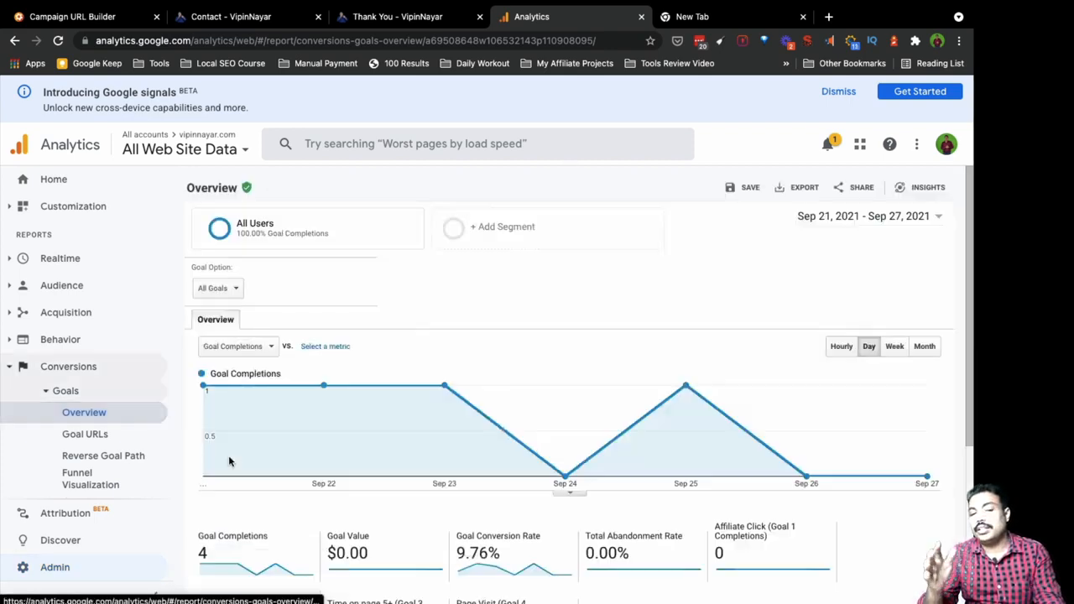
scroll(457, 498, down, 1)
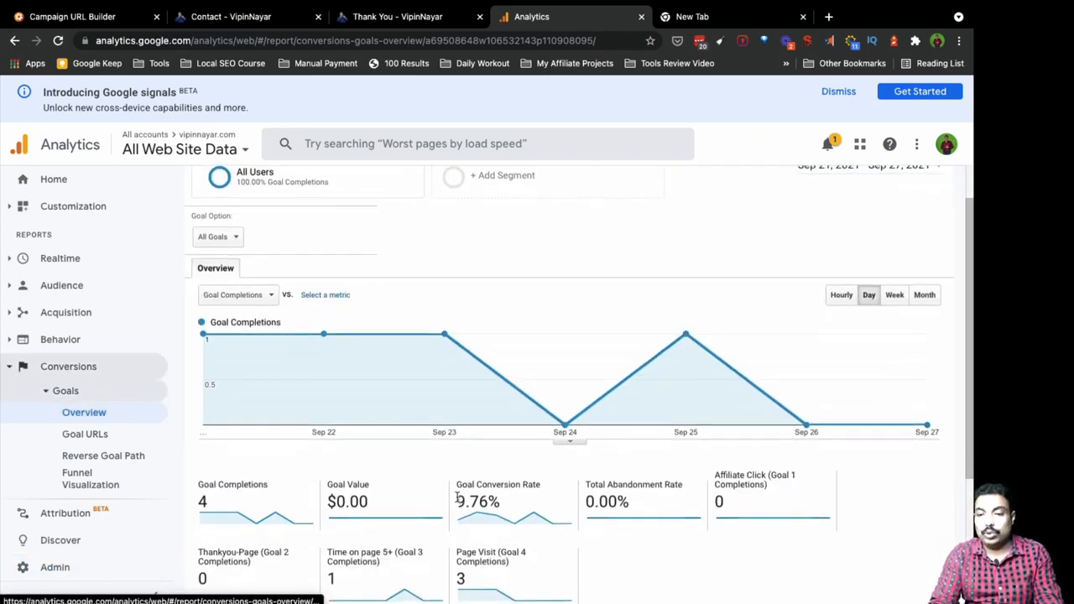
scroll(457, 498, up, 1)
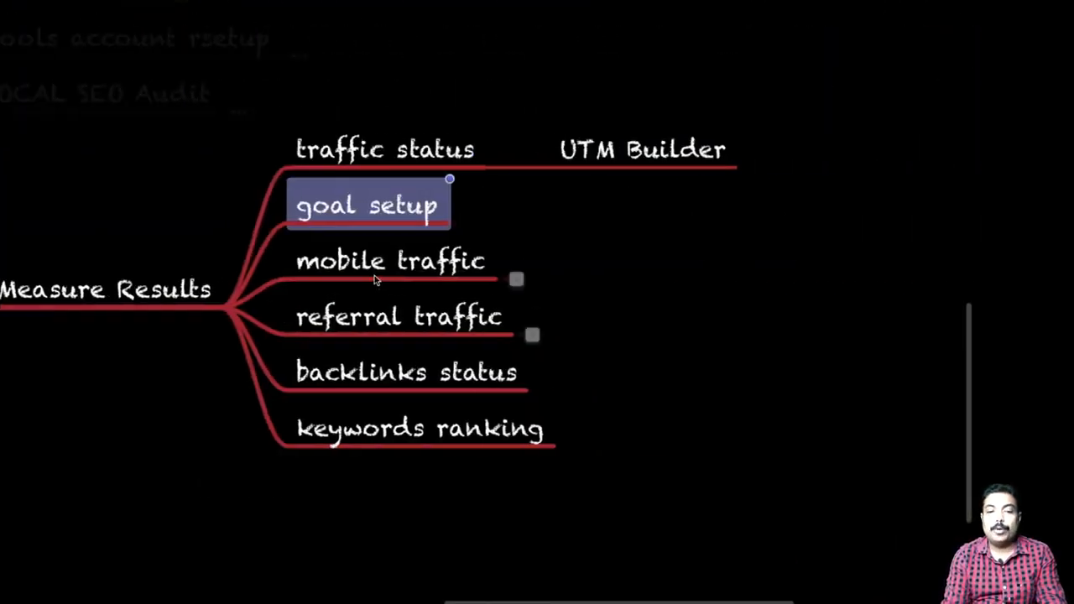
Step: Open the Audience Mobile Overview report and show the device table's conversions for Goal 4: Page Visit
click(375, 281)
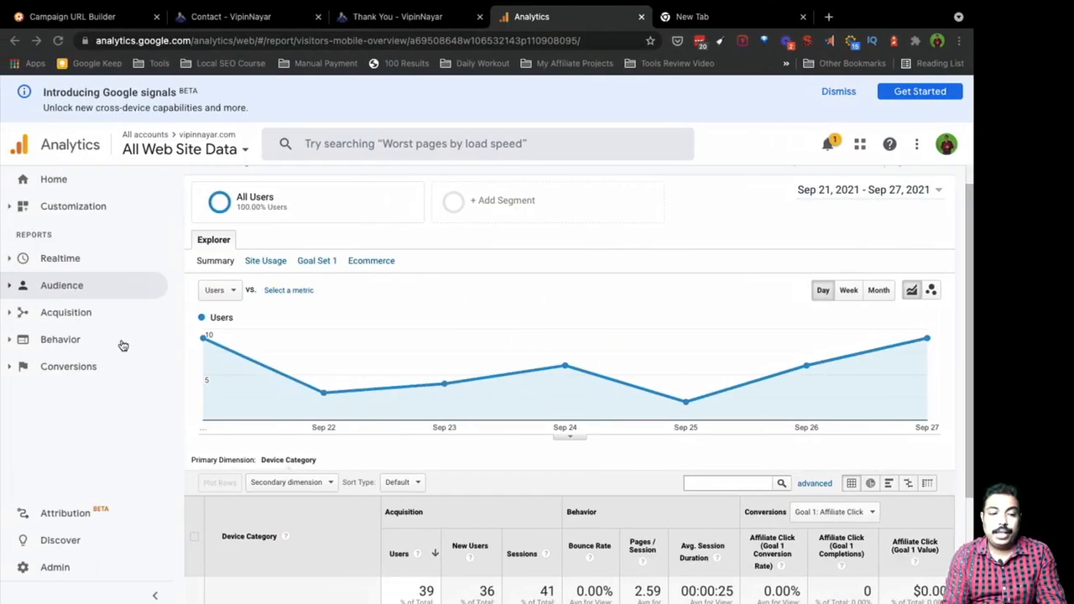
click(20, 293)
scroll(73, 395, down, 3)
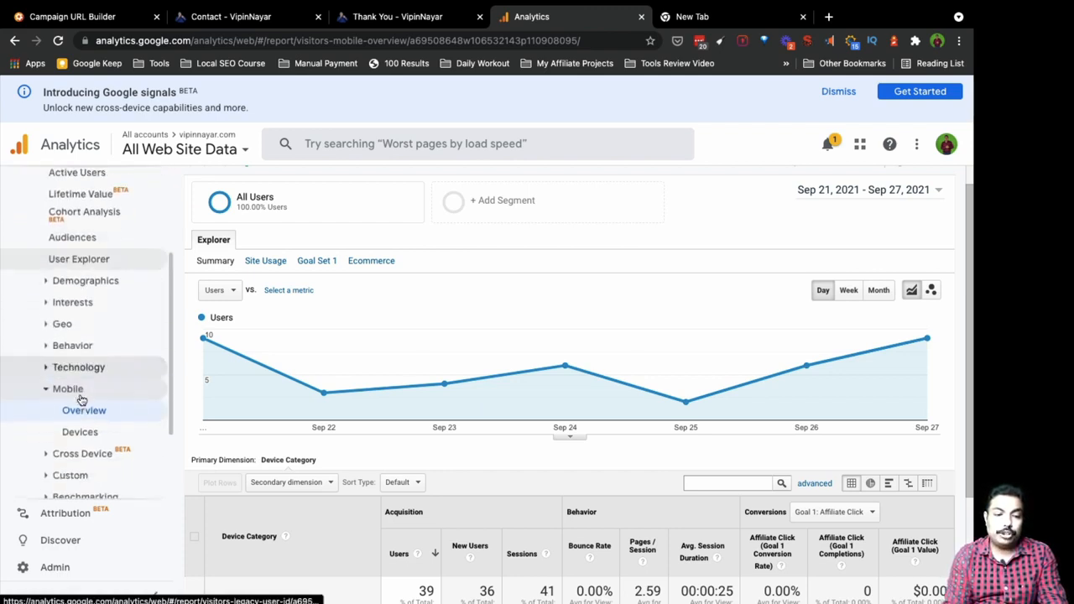
click(84, 371)
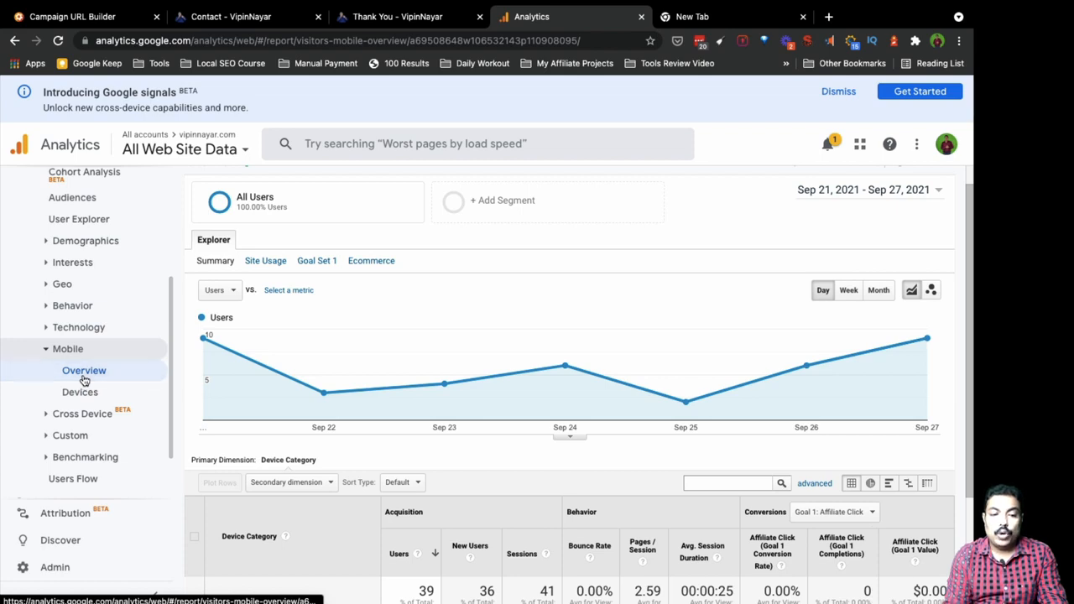
scroll(330, 458, down, 2)
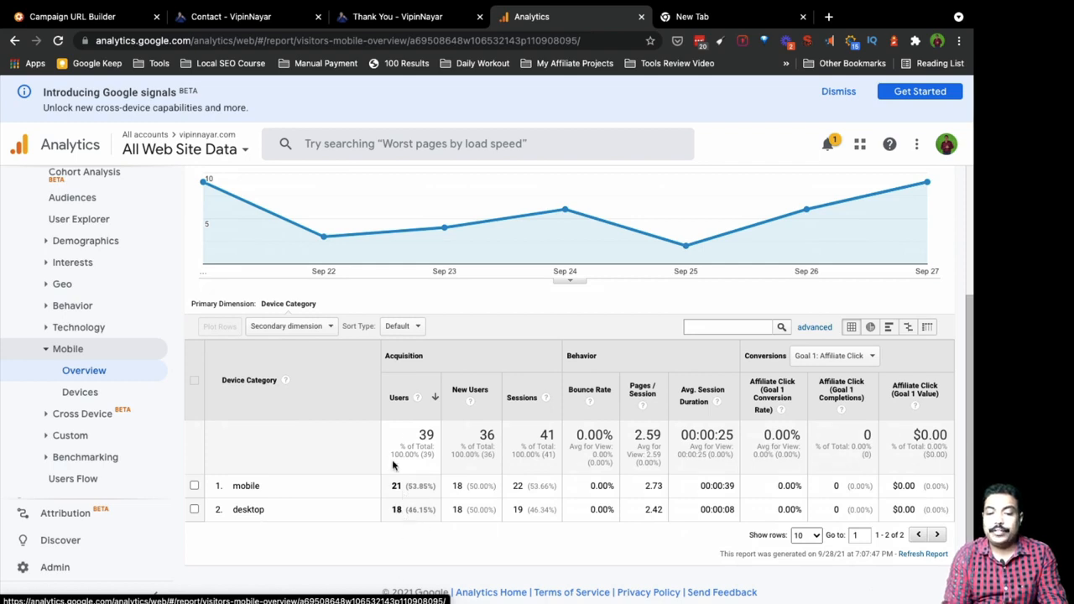
click(862, 355)
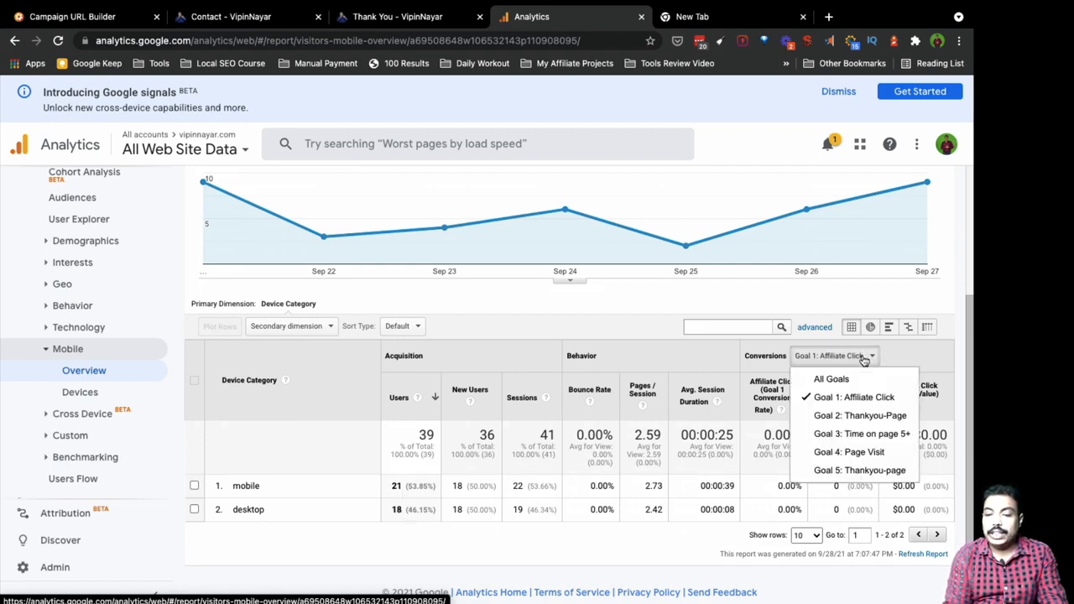
click(856, 454)
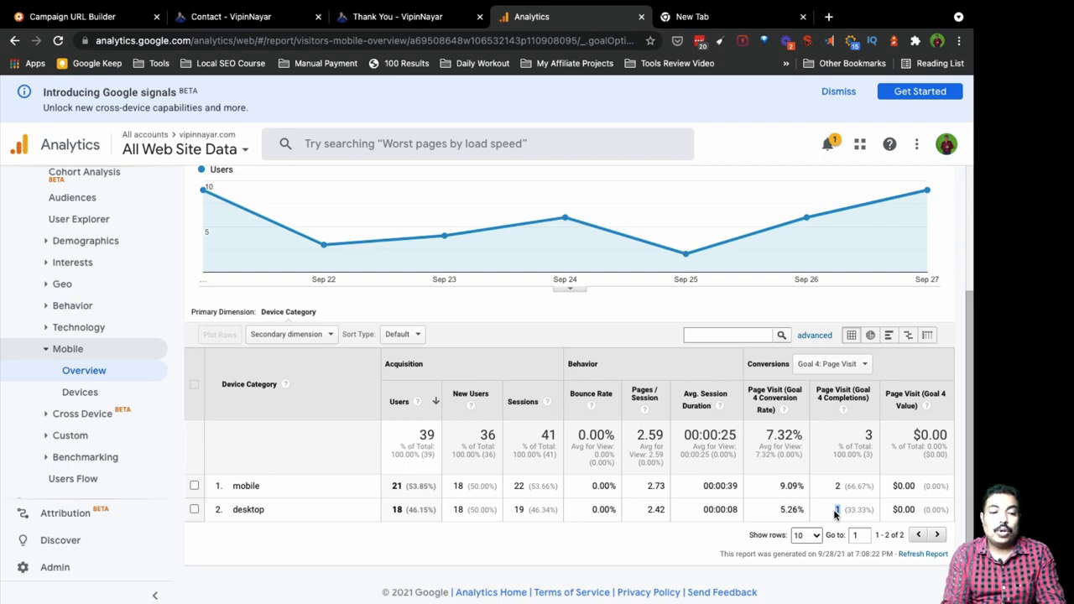
Step: Open the Acquisition Source/Medium report for all traffic and drill into the google / organic source
scroll(84, 394, down, 2)
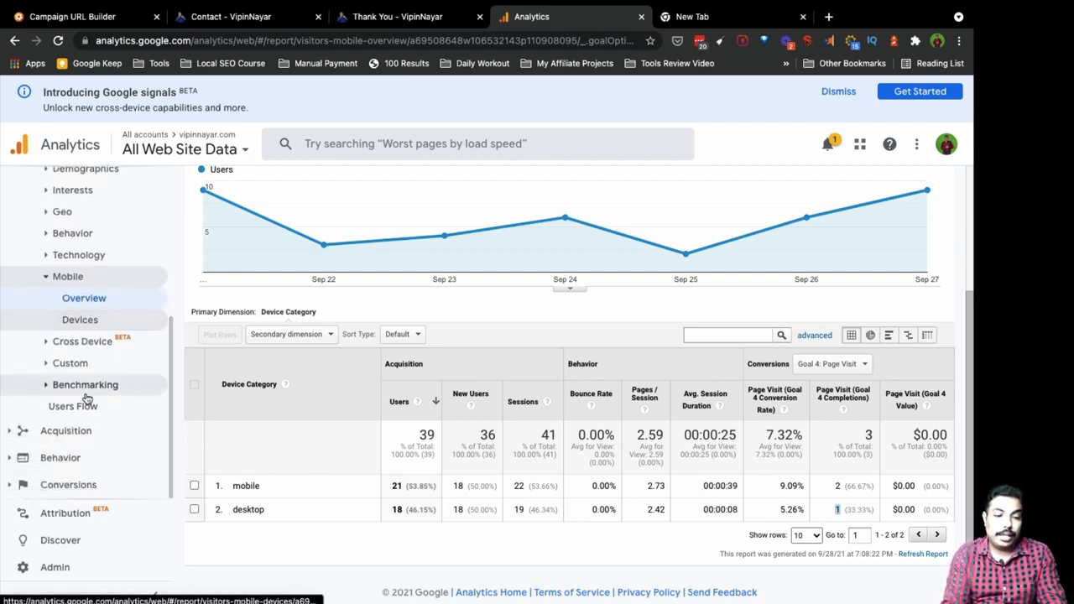
click(58, 430)
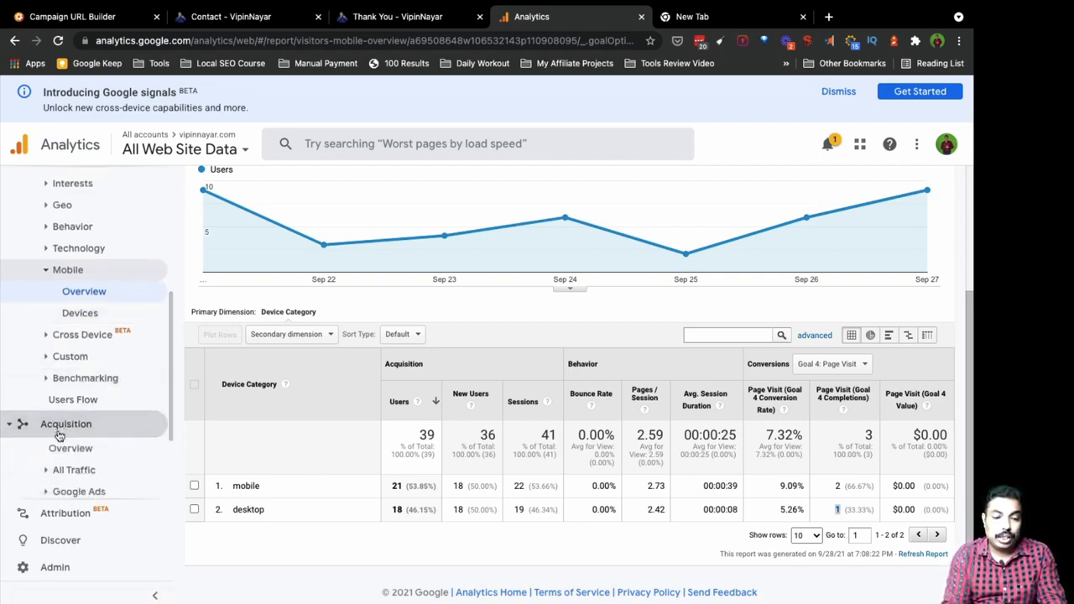
click(73, 349)
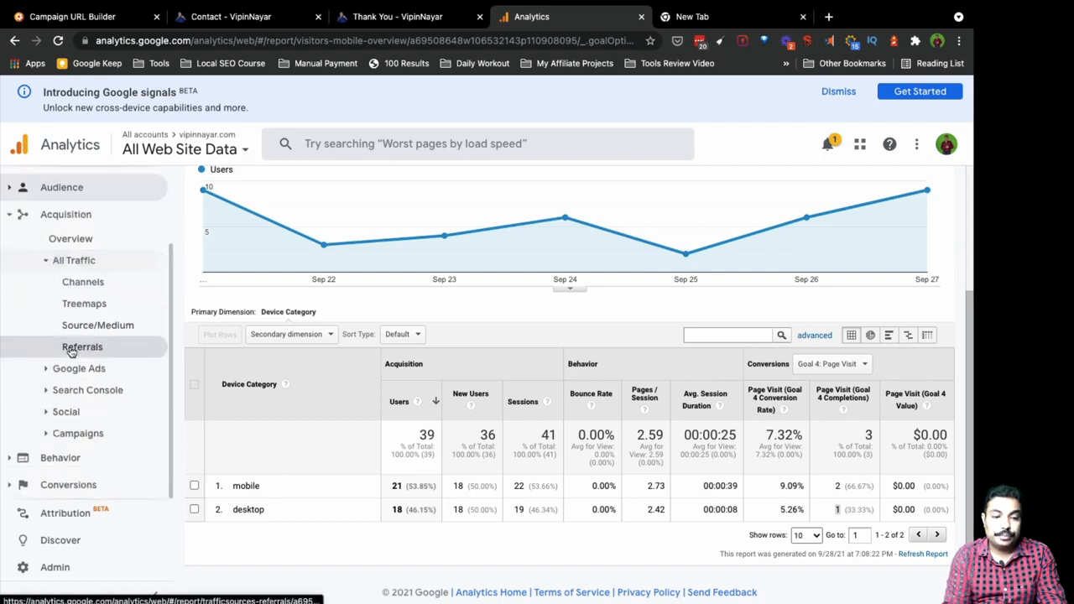
click(84, 326)
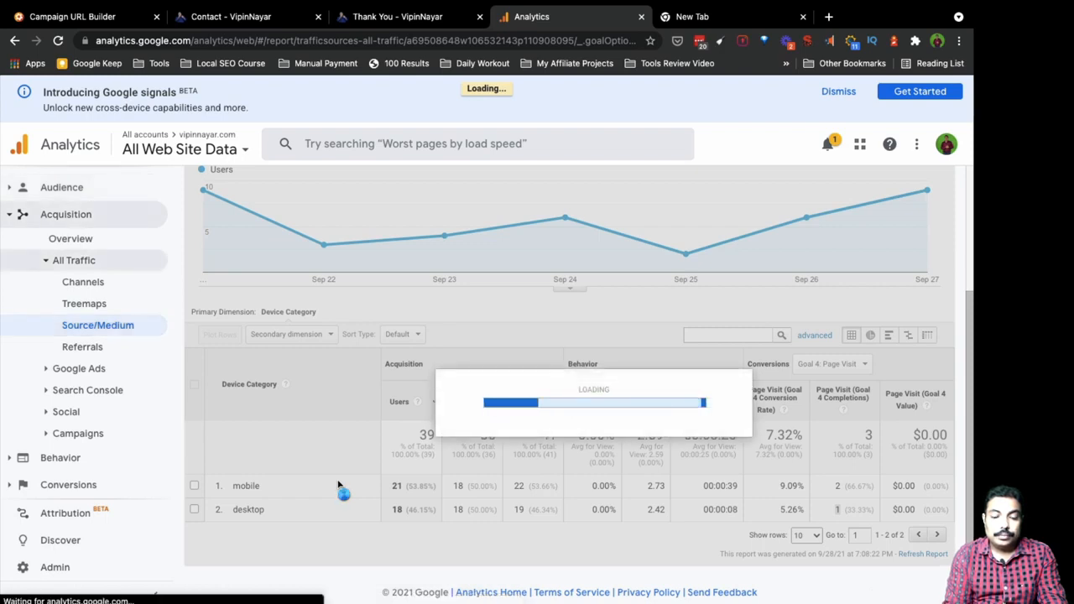
scroll(338, 485, down, 2)
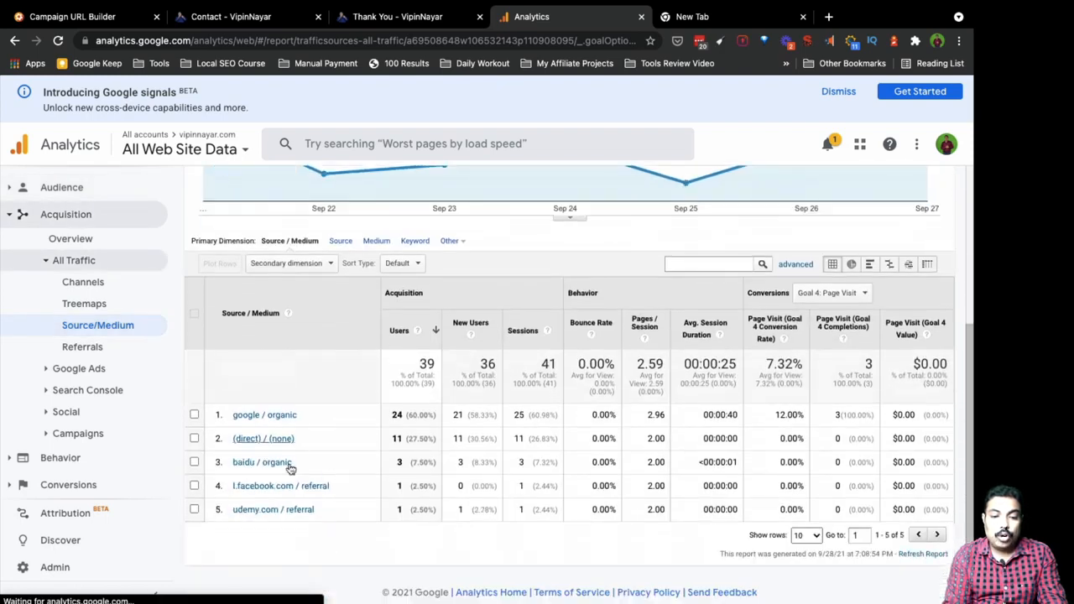
click(259, 416)
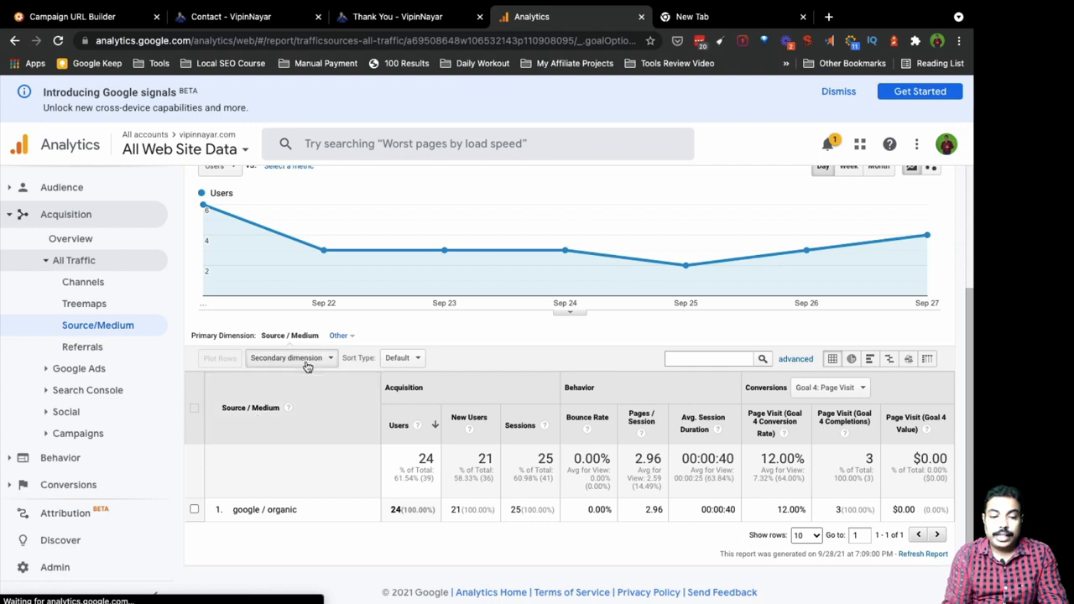
Step: Add Device Category as the secondary dimension of the google / organic table
click(307, 361)
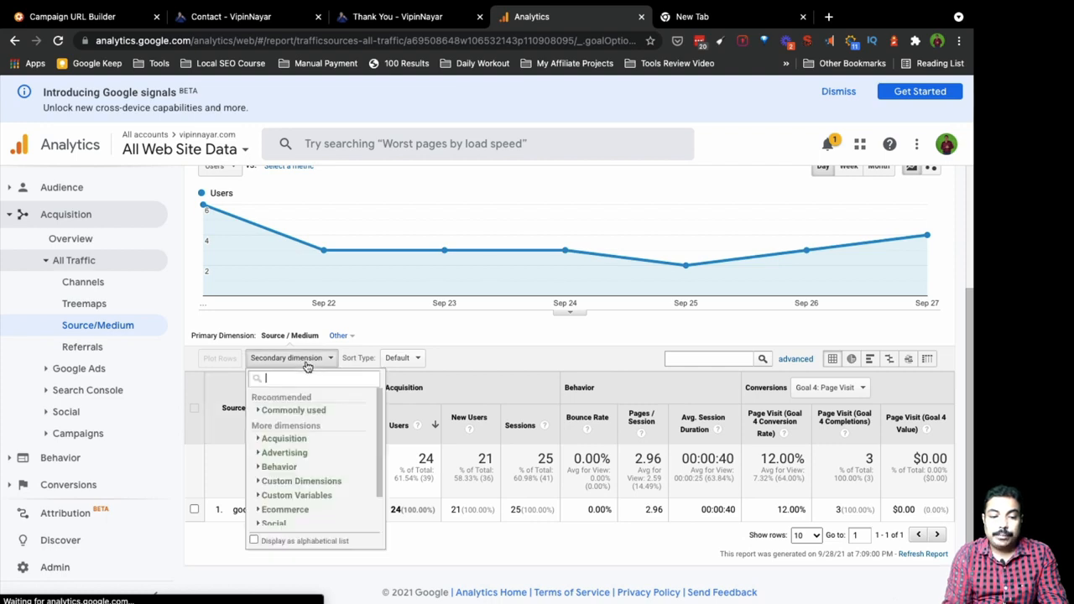
text(devi)
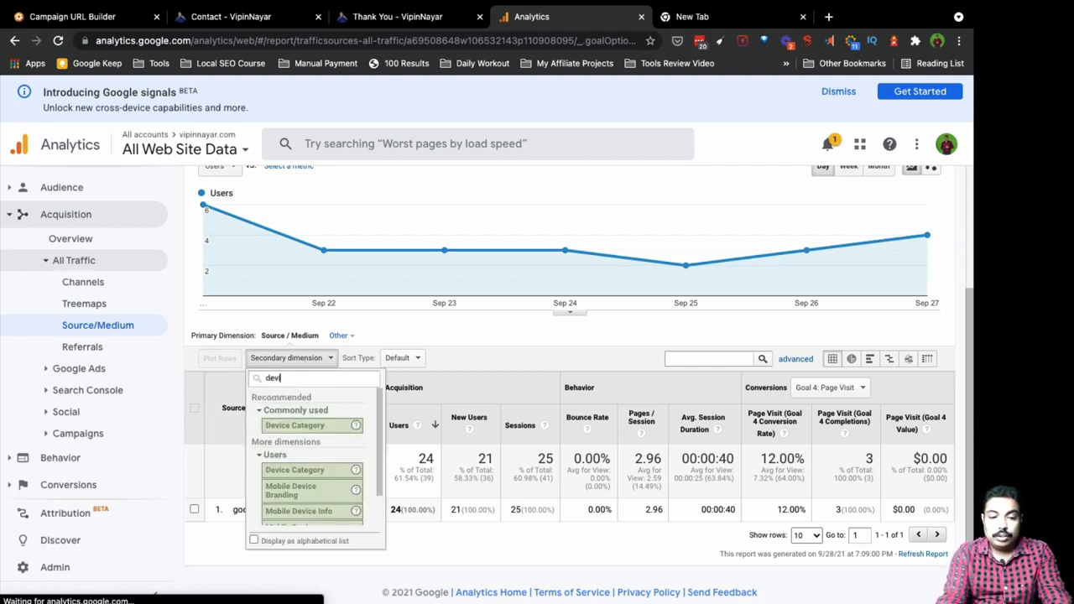
click(290, 428)
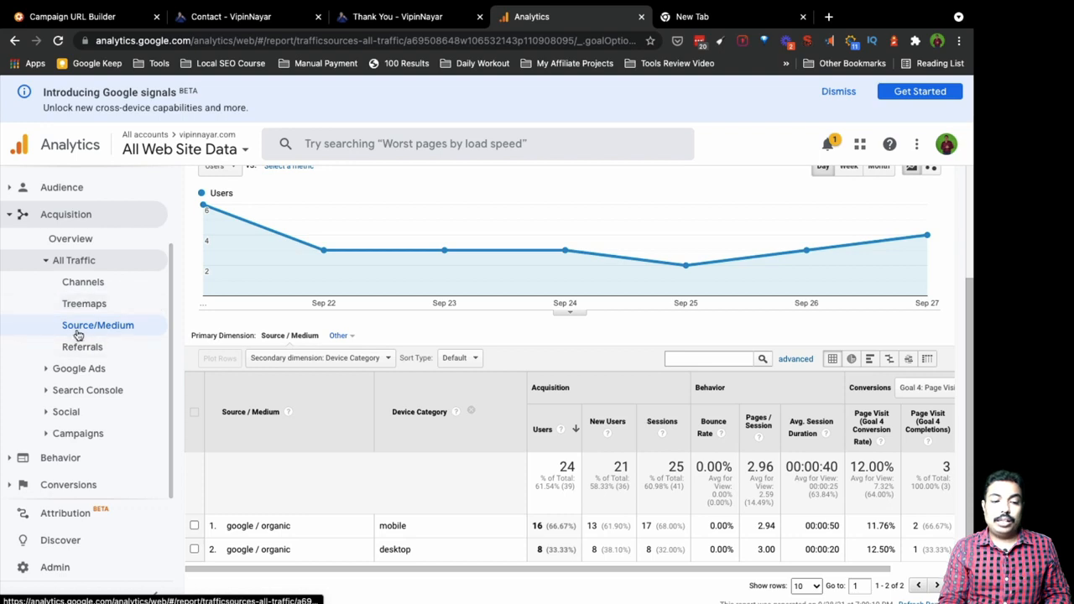
Step: Review the Source/Medium table split by device category and open its list of secondary dimensions
click(109, 326)
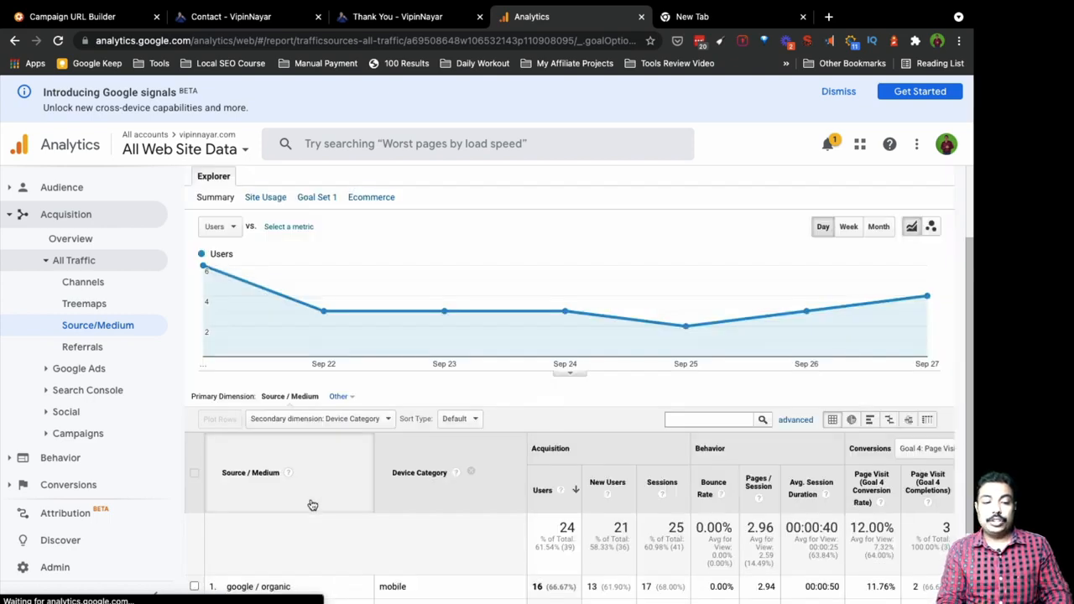
scroll(313, 505, down, 2)
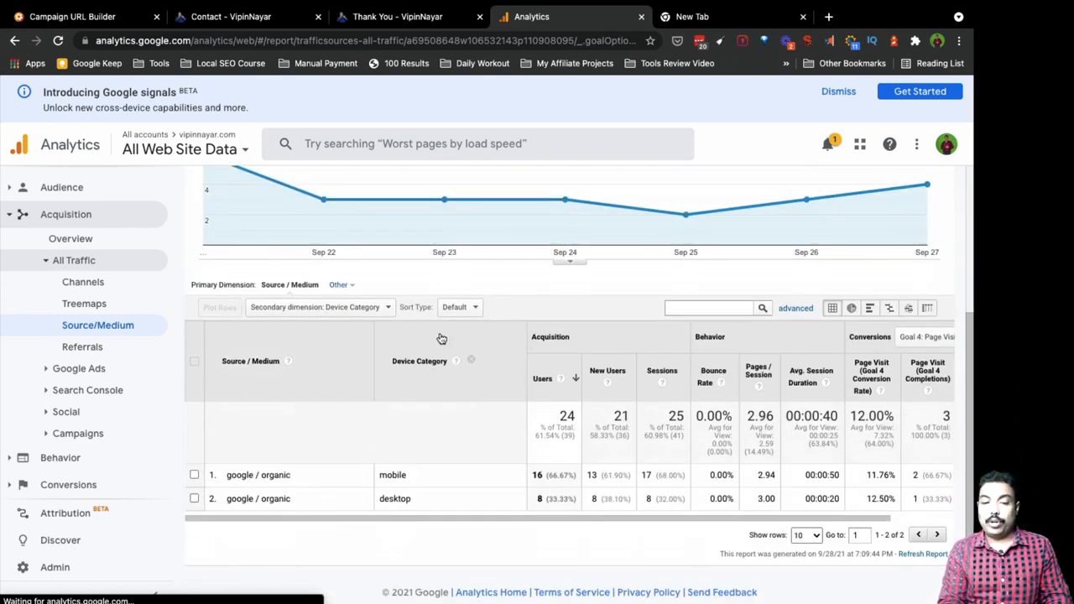
click(300, 308)
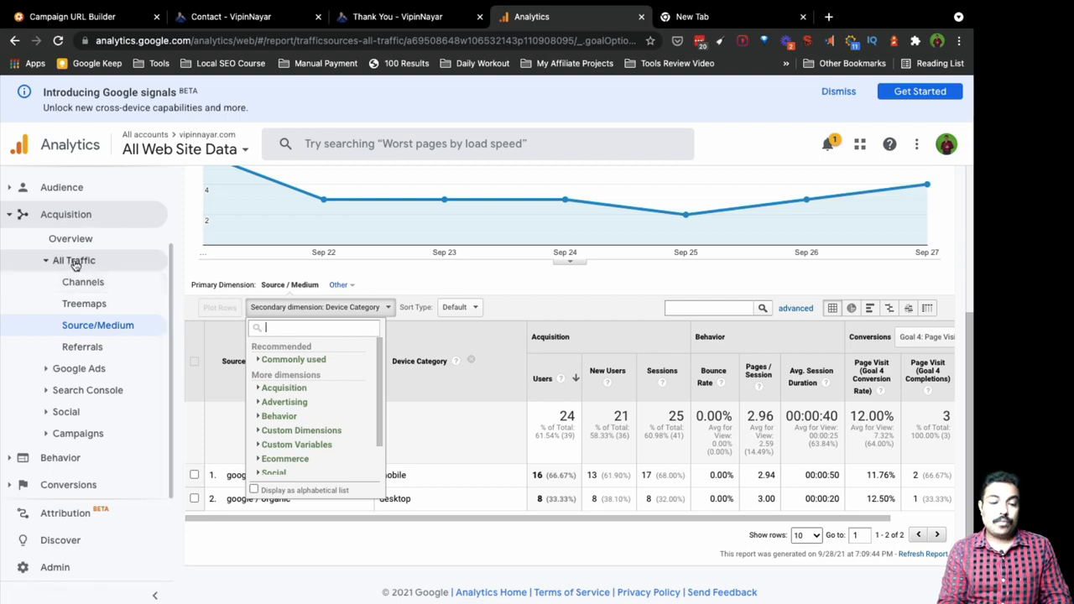
scroll(74, 265, up, 1)
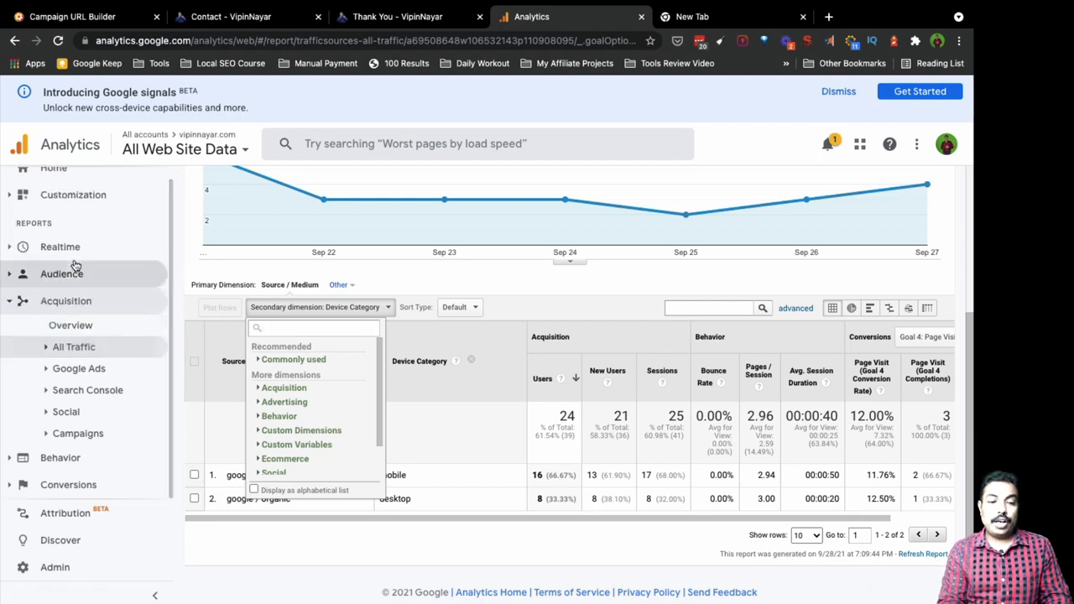
Step: Open the Acquisition Overview report and drill into the Referral channel to list its traffic sources
click(69, 326)
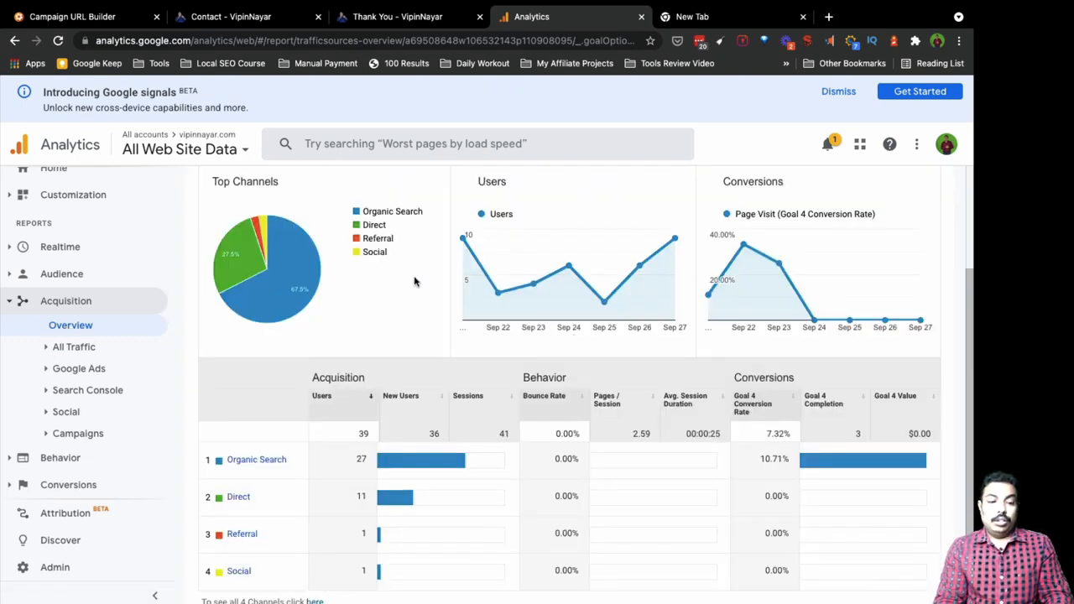
scroll(414, 311, up, 1)
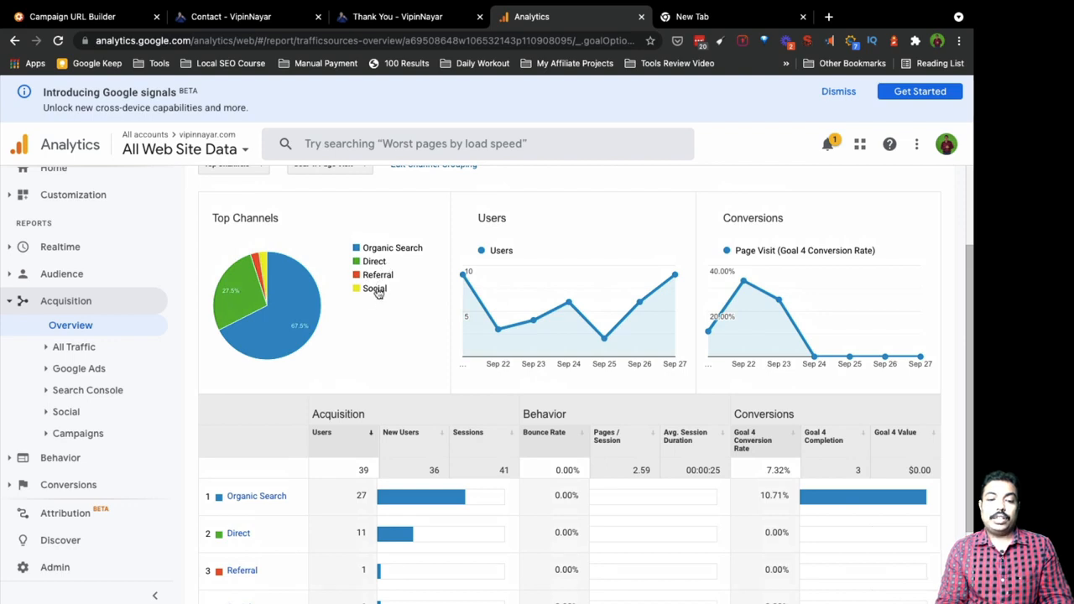
scroll(372, 371, down, 3)
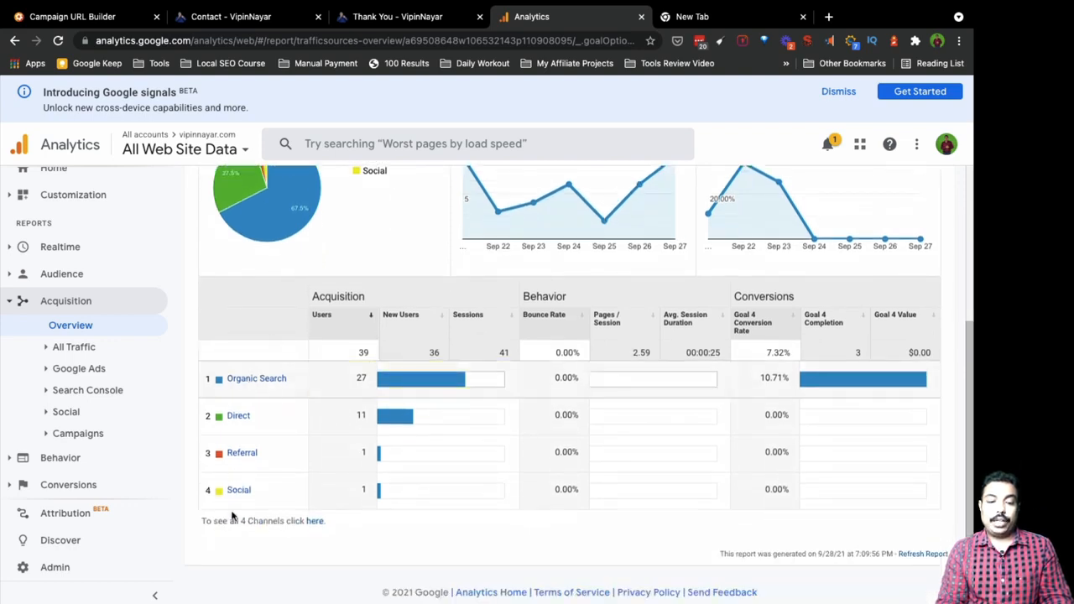
click(243, 455)
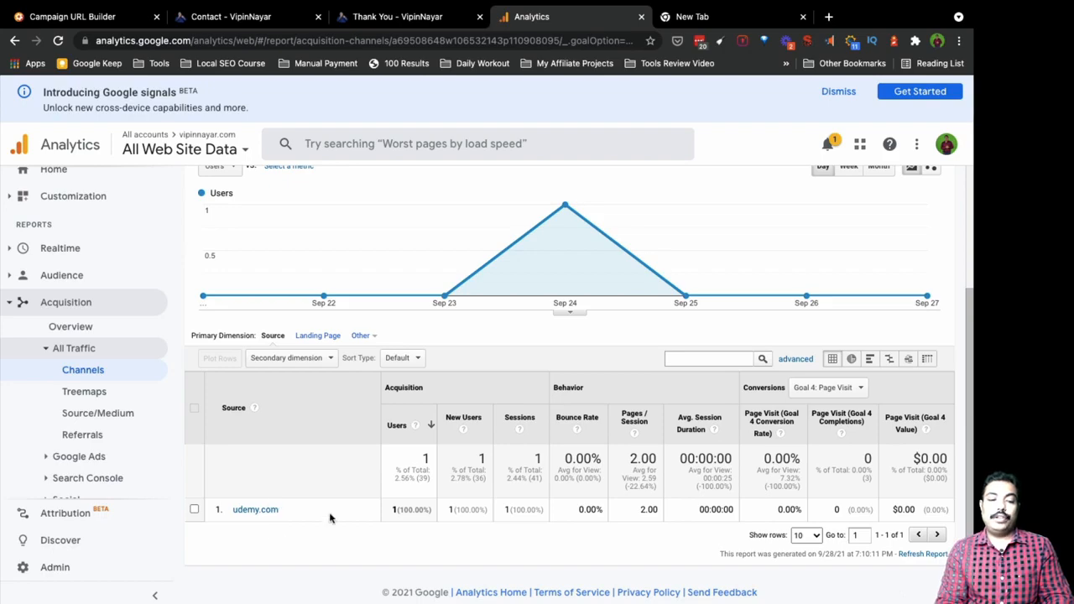
Step: Switch to the Measure Results mind map and select the referral traffic node, finishing on the backlinks status node
key(ctrl+Left)
key(ctrl+Right)
key(ctrl+Right)
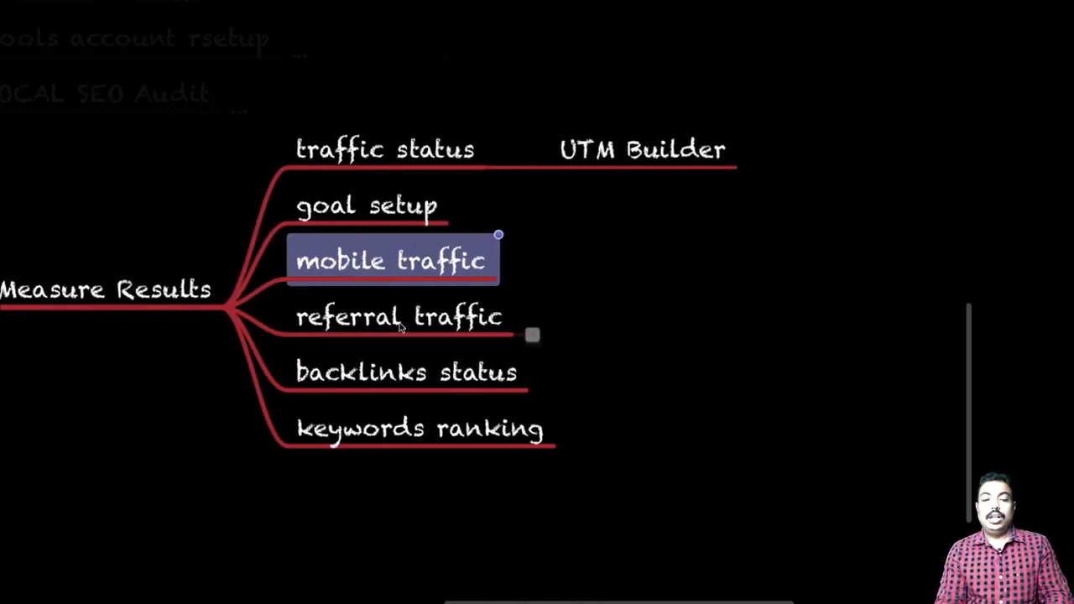
click(396, 327)
click(383, 385)
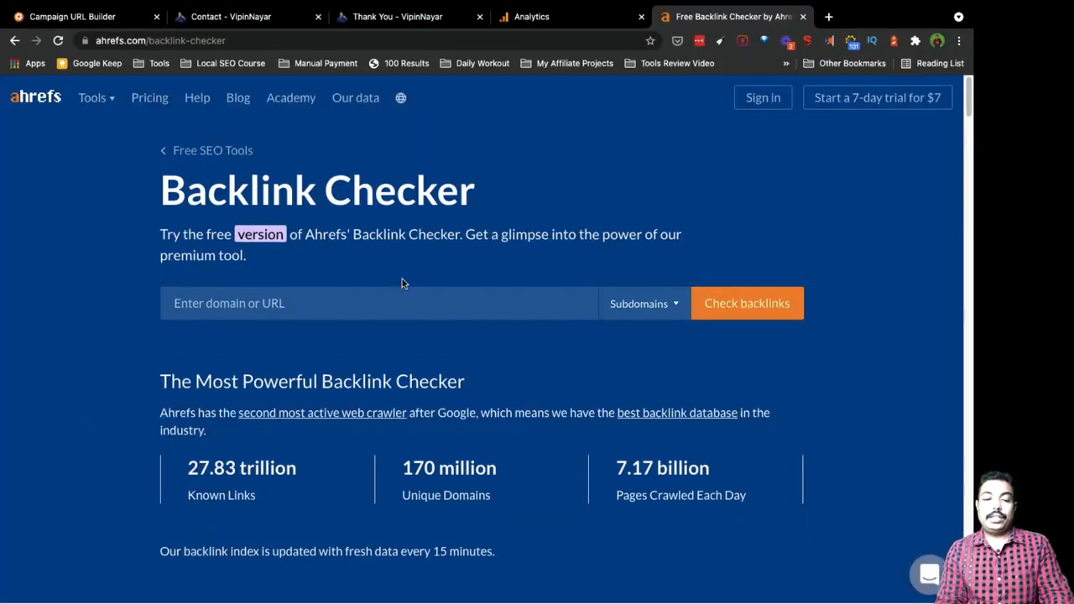
Step: Check the backlinks of the website tracked in Analytics with the Ahrefs Backlink Checker, including subdomains, and complete the robot verification
click(240, 309)
text(https)
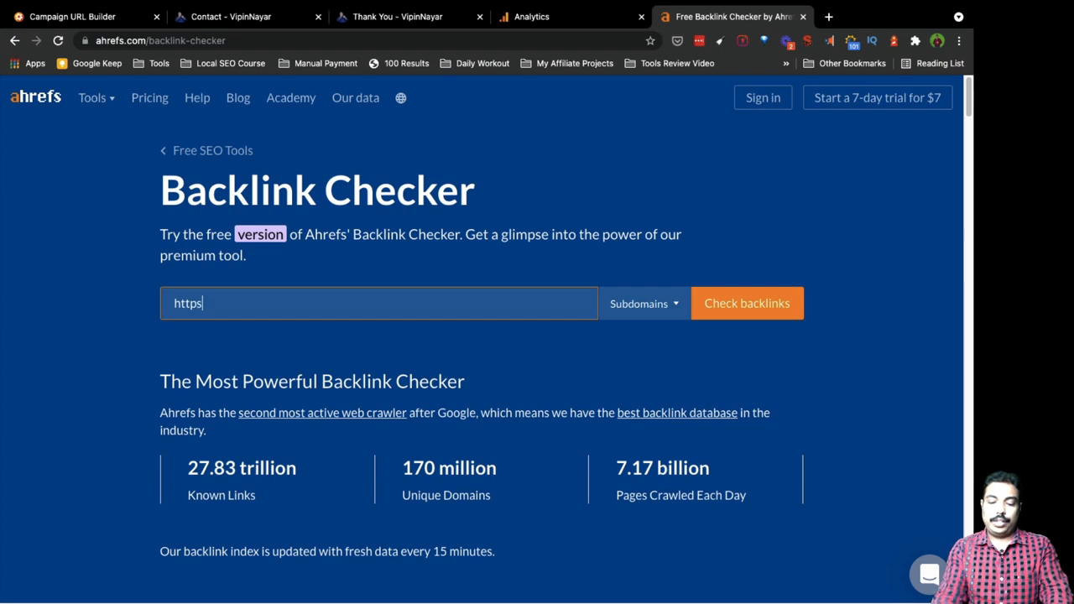
text(://vipinn)
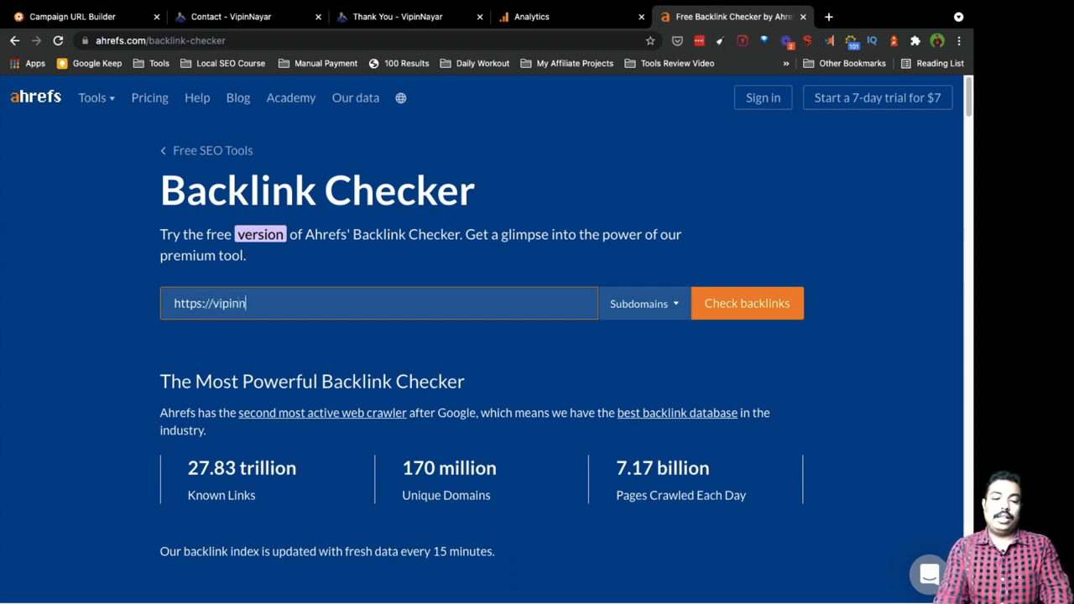
text(ayar.com)
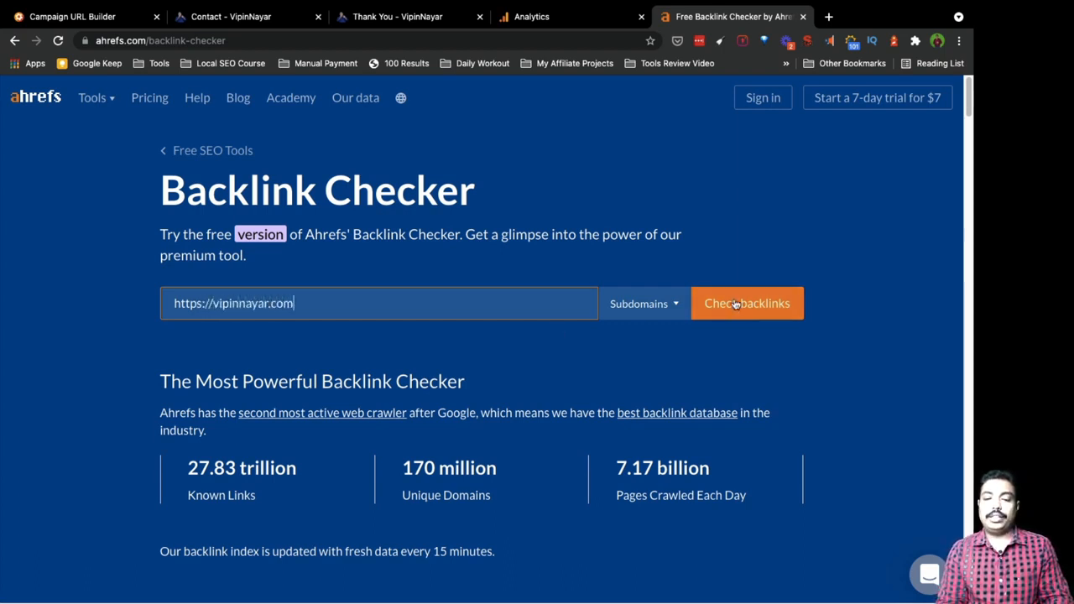
click(735, 304)
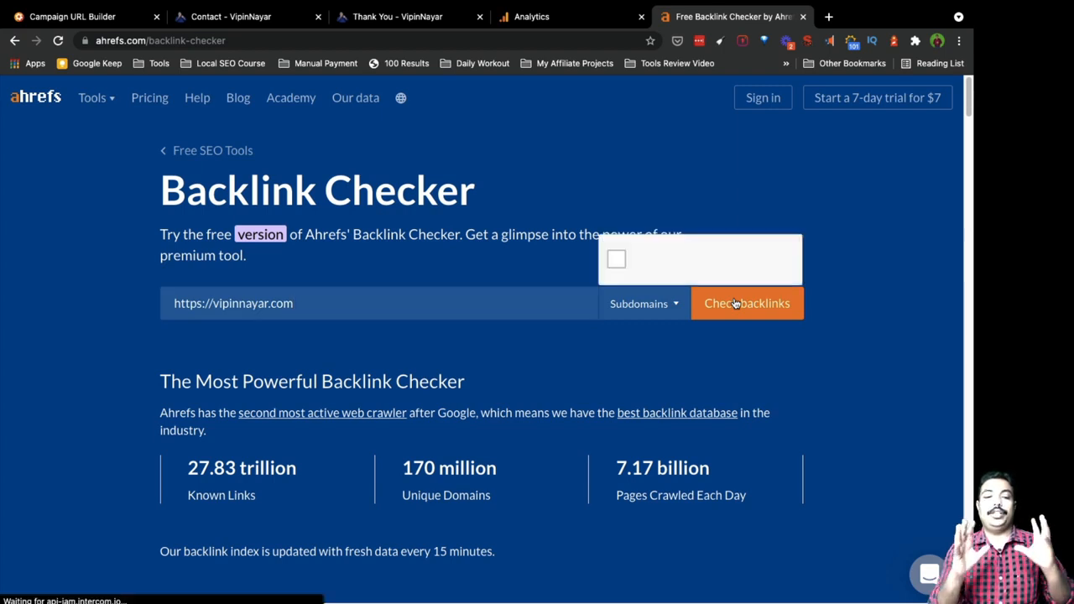
click(617, 260)
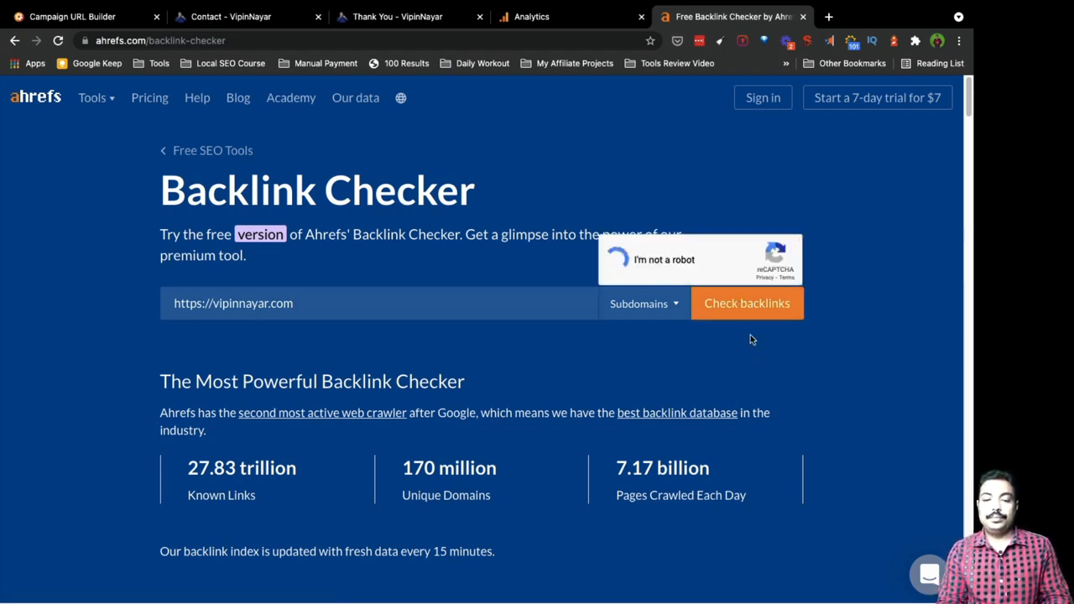
click(743, 309)
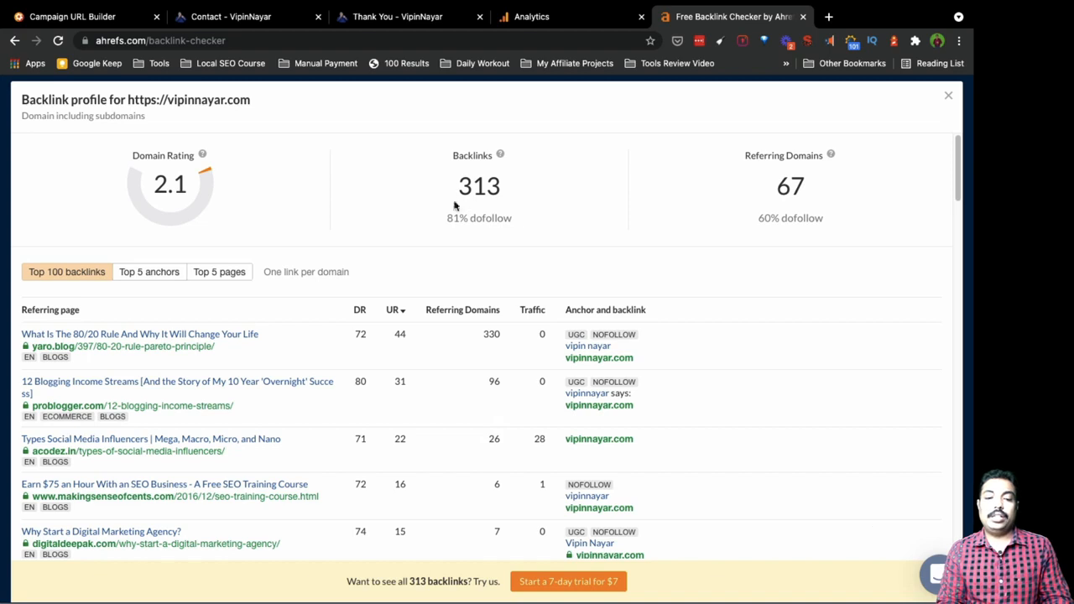
Step: Examine the backlink profile's backlink count, dofollow share and referring domains, and look through the top 100 backlinks list
drag(459, 184, 519, 188)
drag(442, 220, 547, 221)
drag(776, 185, 821, 190)
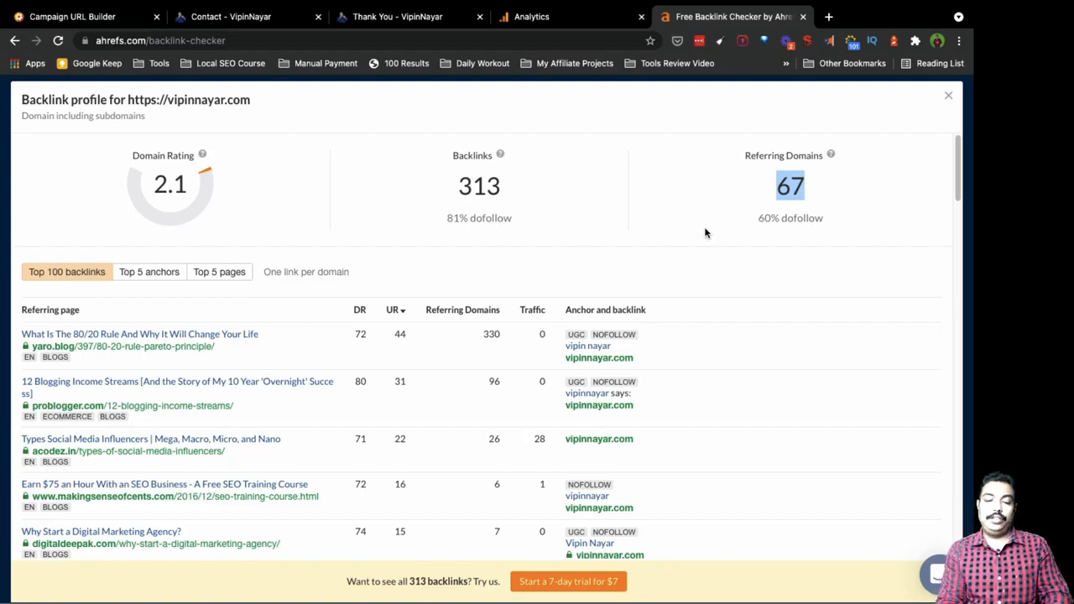
scroll(498, 438, down, 15)
scroll(498, 438, down, 10)
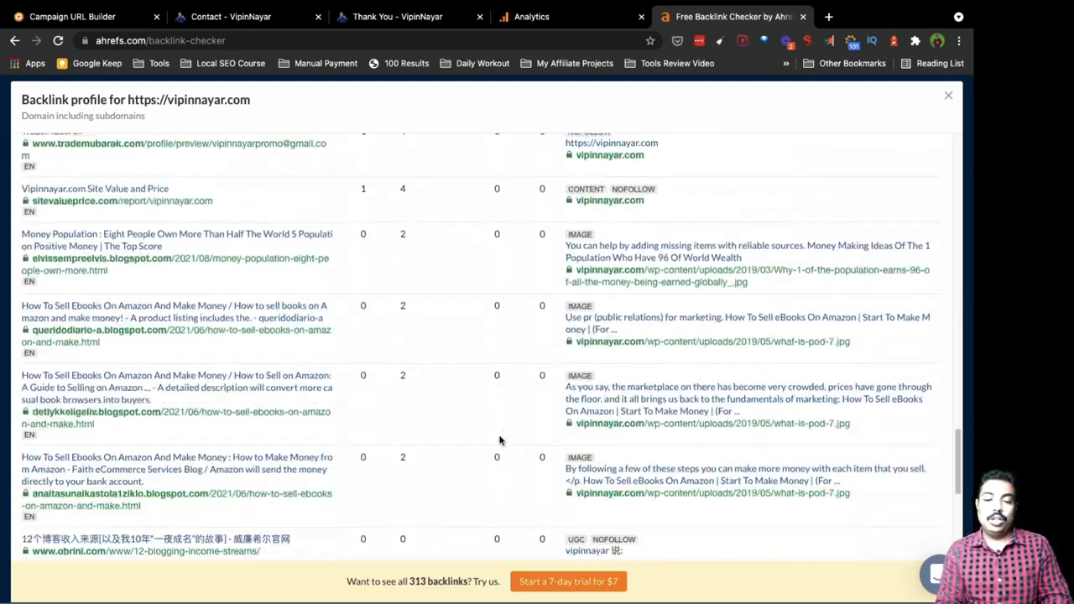
scroll(499, 438, up, 11)
scroll(499, 440, up, 15)
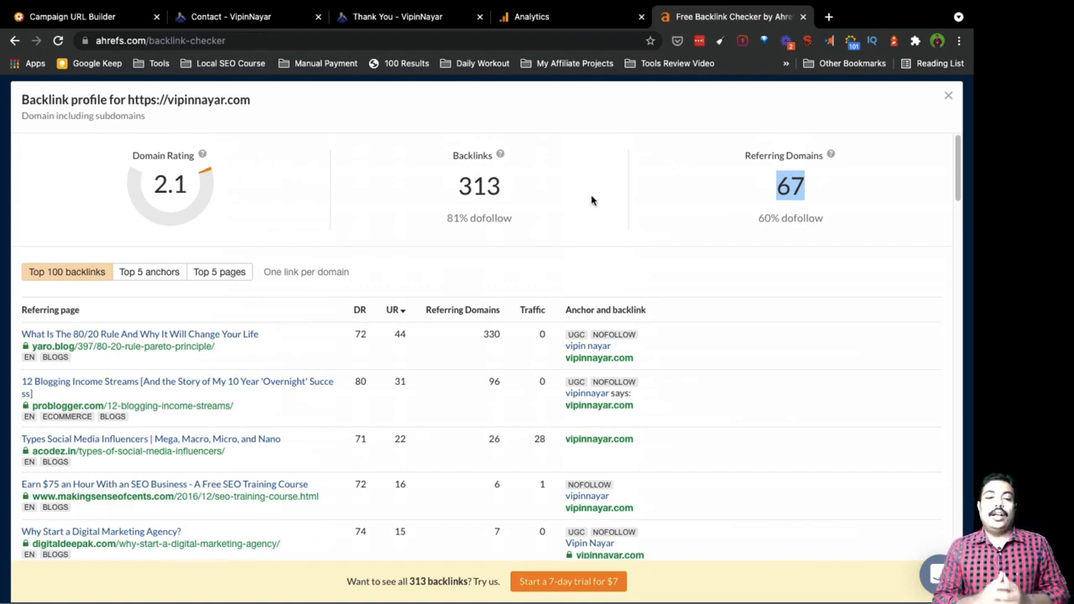
Step: Return to the mind map, select the keywords ranking node under Measure Results, and clear the selection
key(ctrl+Left)
key(ctrl+Right)
key(ctrl+Right)
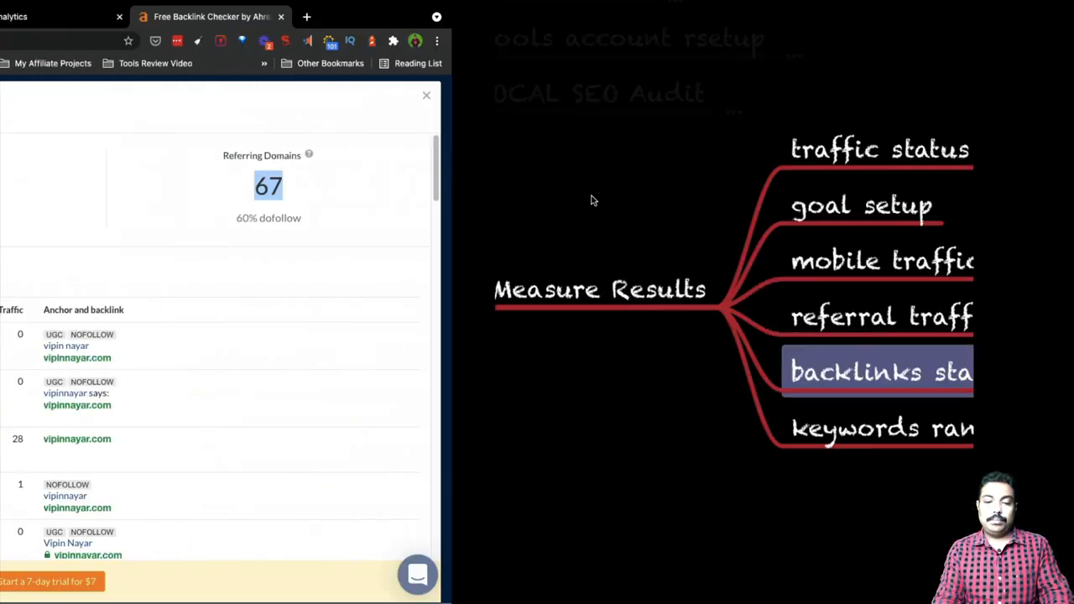
click(399, 431)
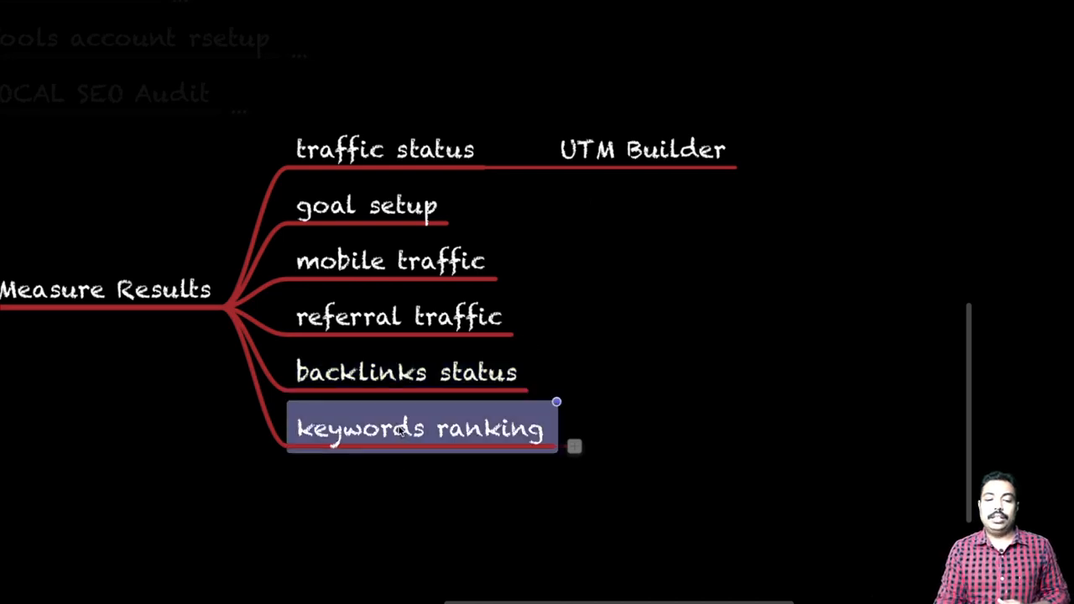
click(399, 429)
triple_click(400, 426)
click(400, 493)
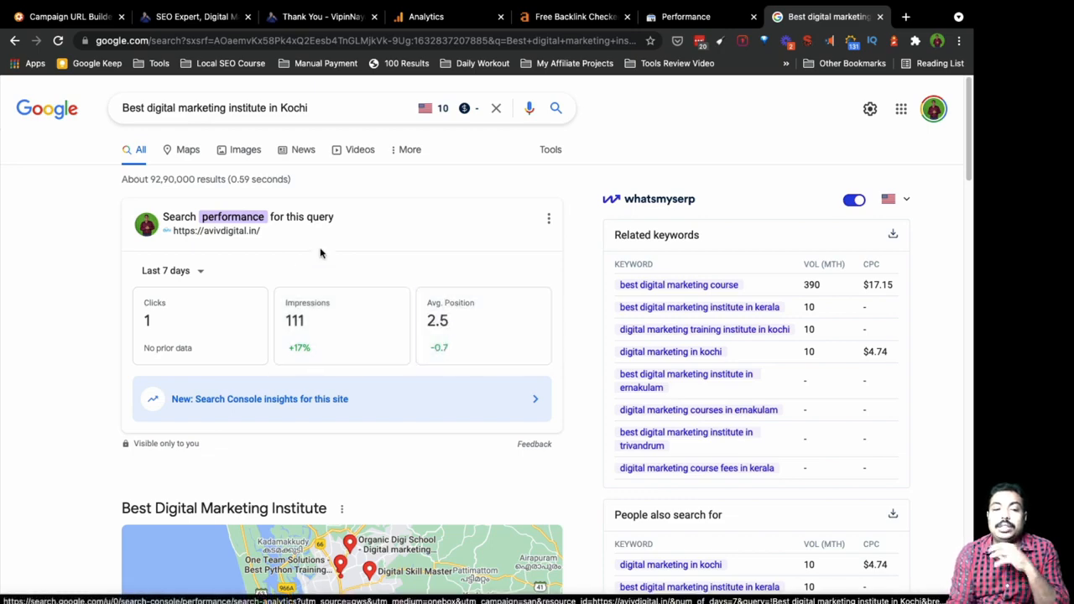
Step: Examine Aviv Digital's ranking in the local pack, organic results and query performance card for "Best digital marketing institute in Kochi"
scroll(320, 252, down, 6)
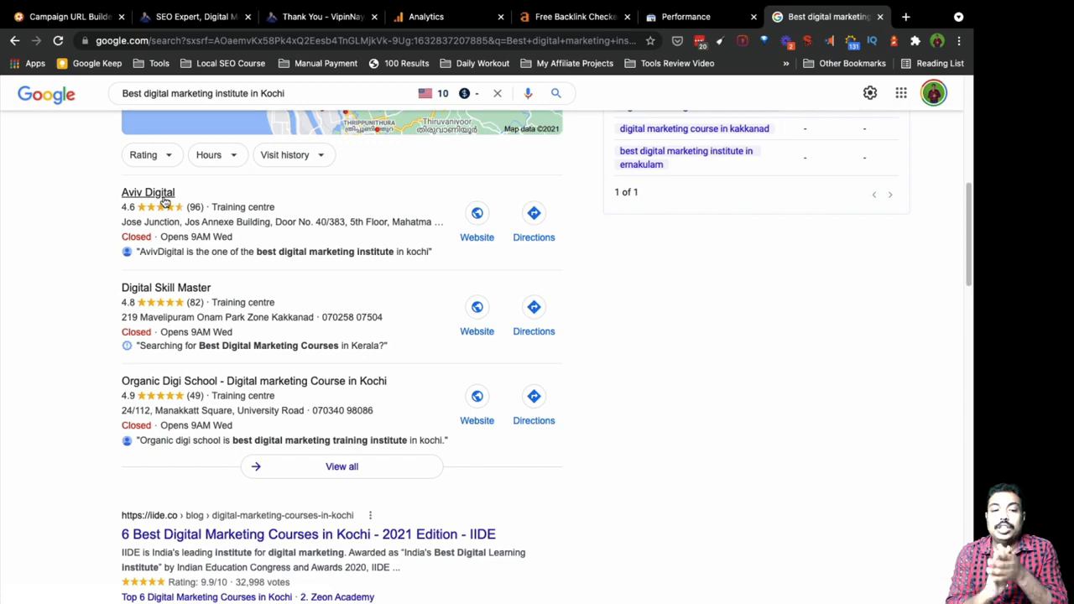
scroll(165, 201, down, 3)
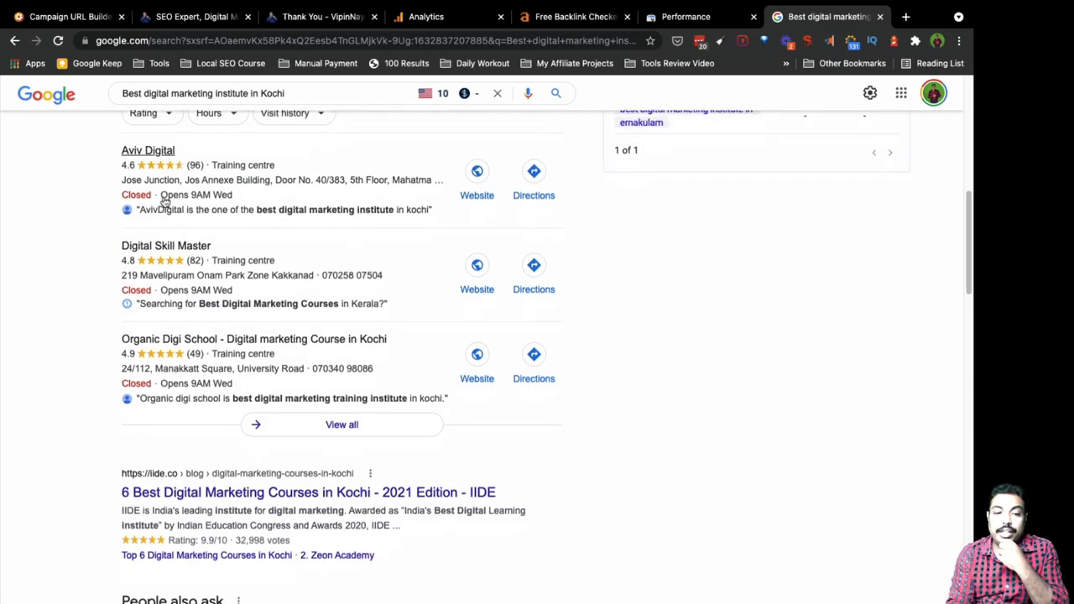
scroll(165, 202, up, 2)
scroll(165, 201, down, 1)
scroll(166, 201, down, 5)
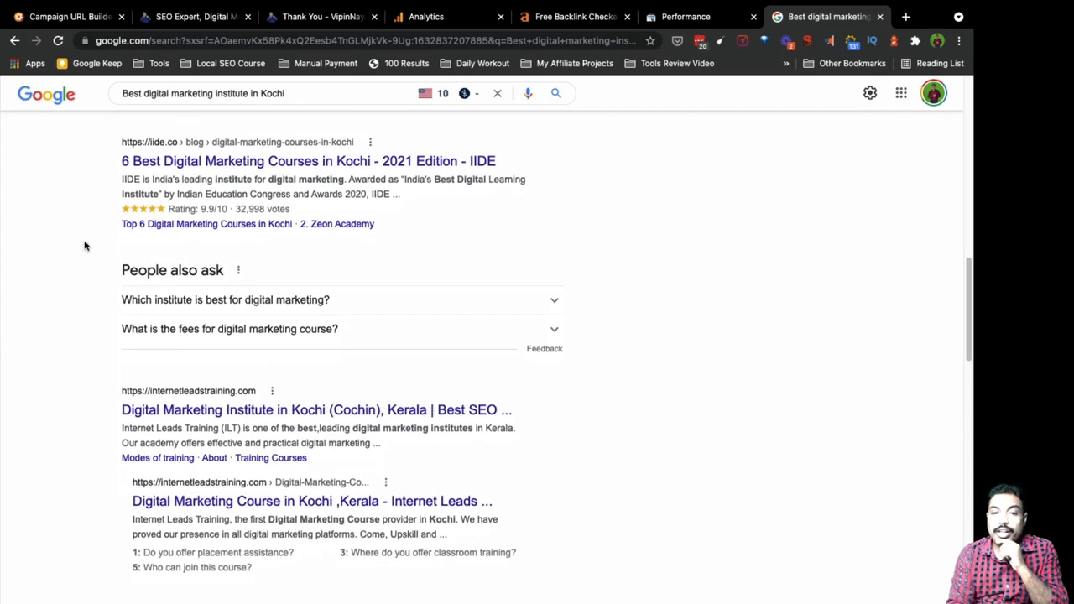
scroll(84, 243, down, 1)
scroll(120, 212, down, 3)
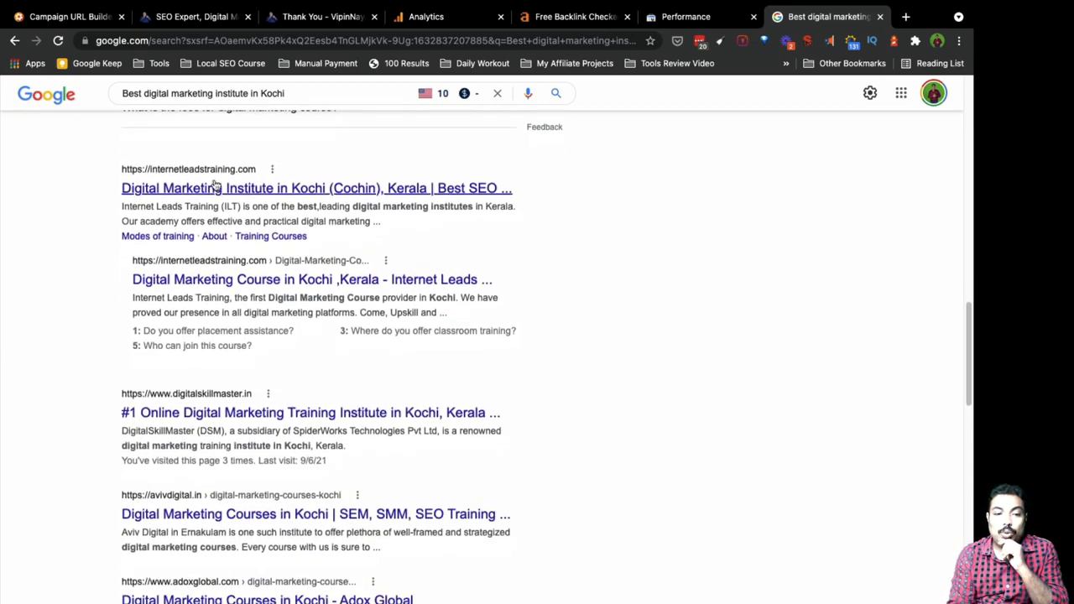
scroll(109, 257, down, 2)
scroll(105, 335, down, 3)
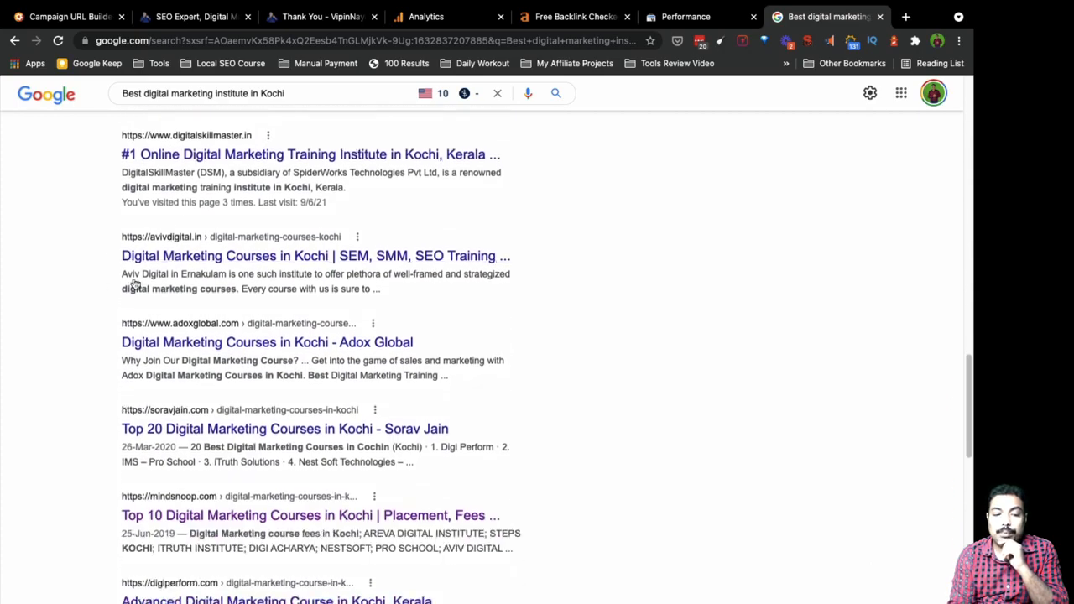
scroll(102, 315, up, 10)
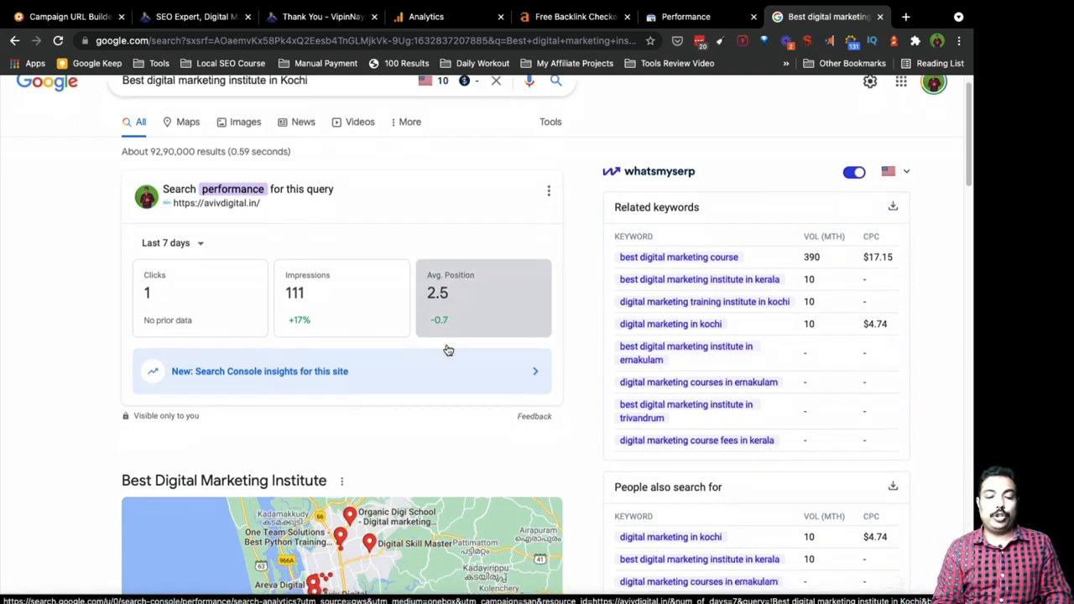
scroll(446, 350, down, 6)
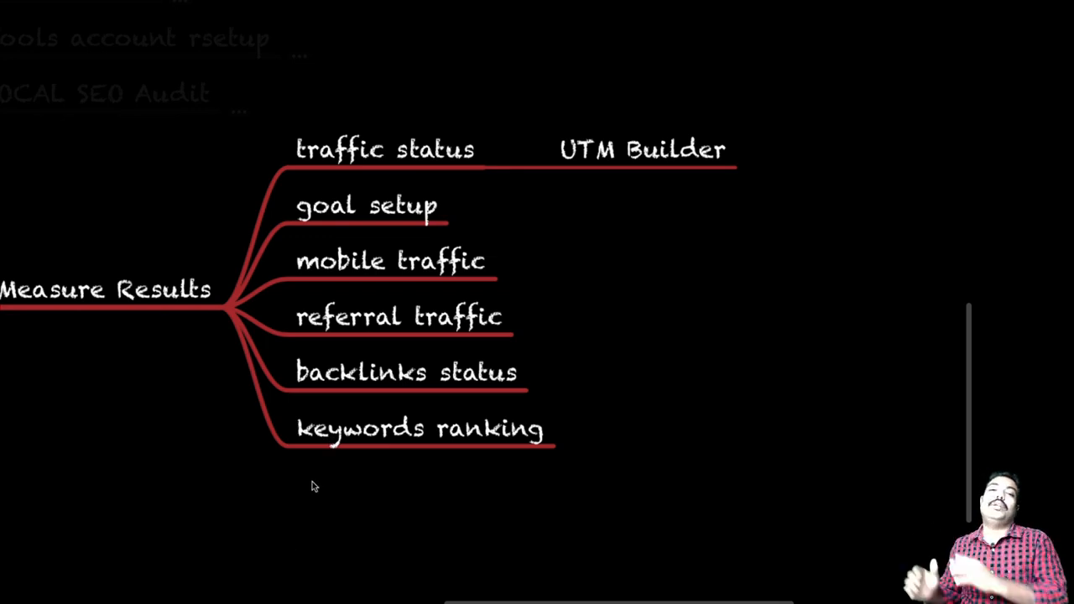
Step: Bring the Module 10 branch of the Local SEO mind map into view and open the Module 10 node's options
scroll(314, 487, left, 3)
scroll(314, 486, down, 3)
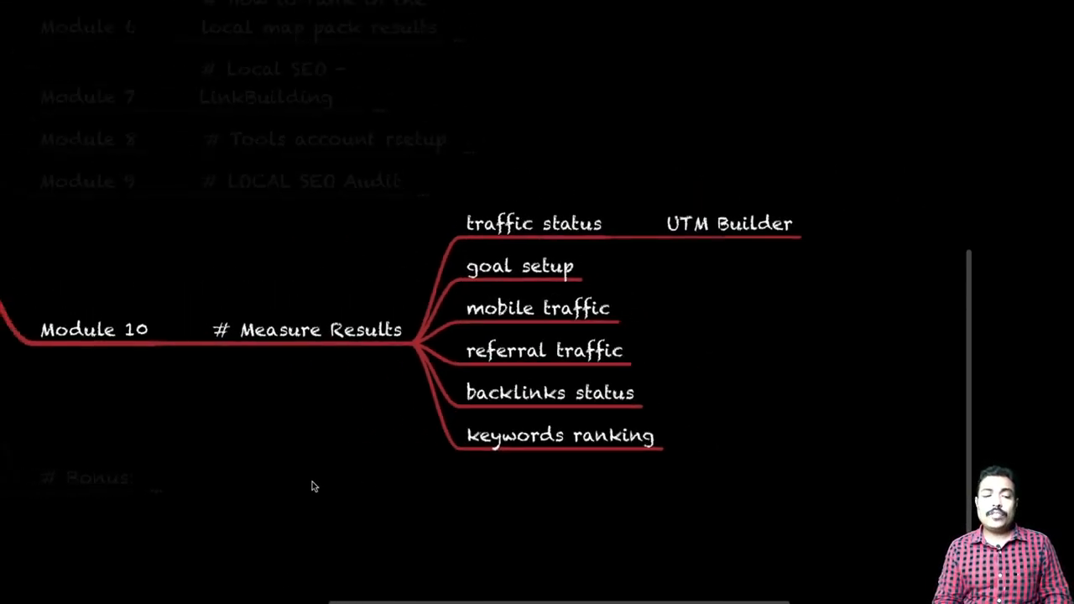
scroll(314, 487, down, 1)
scroll(315, 487, left, 1)
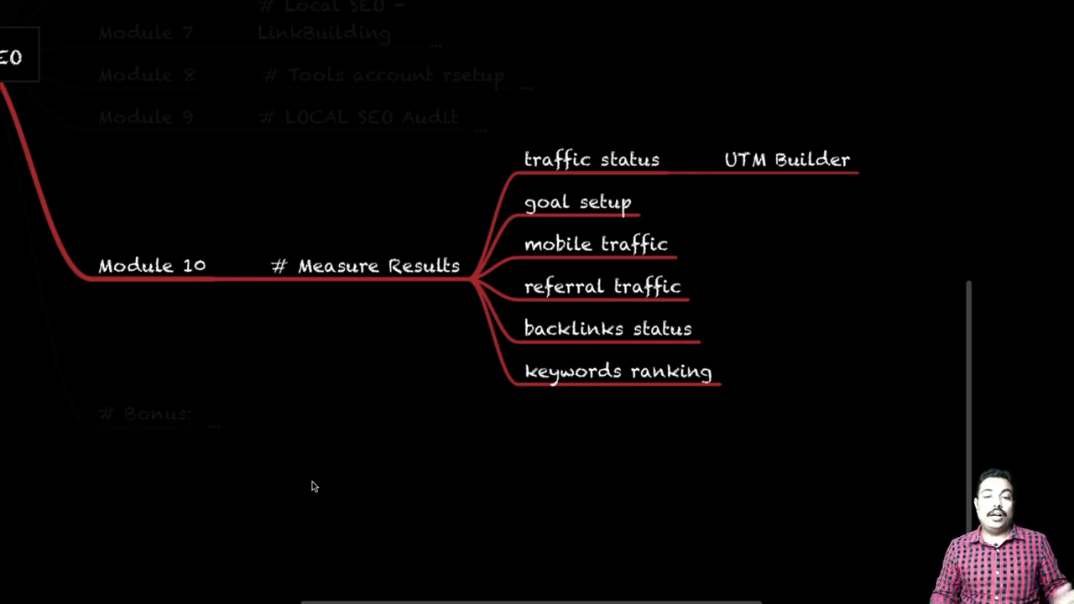
scroll(312, 487, down, 1)
scroll(312, 487, left, 2)
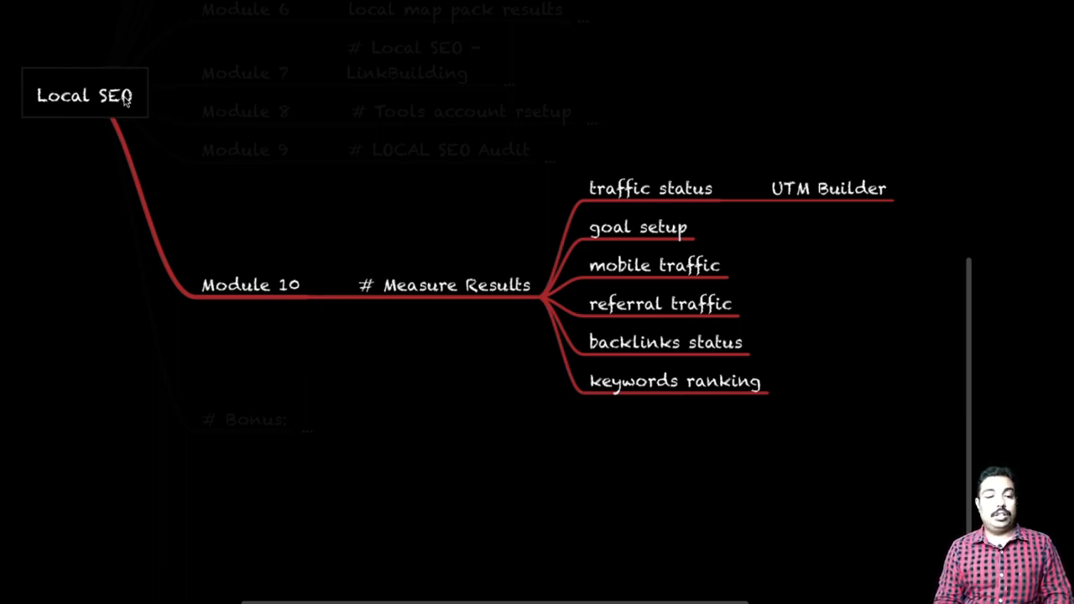
right_click(237, 287)
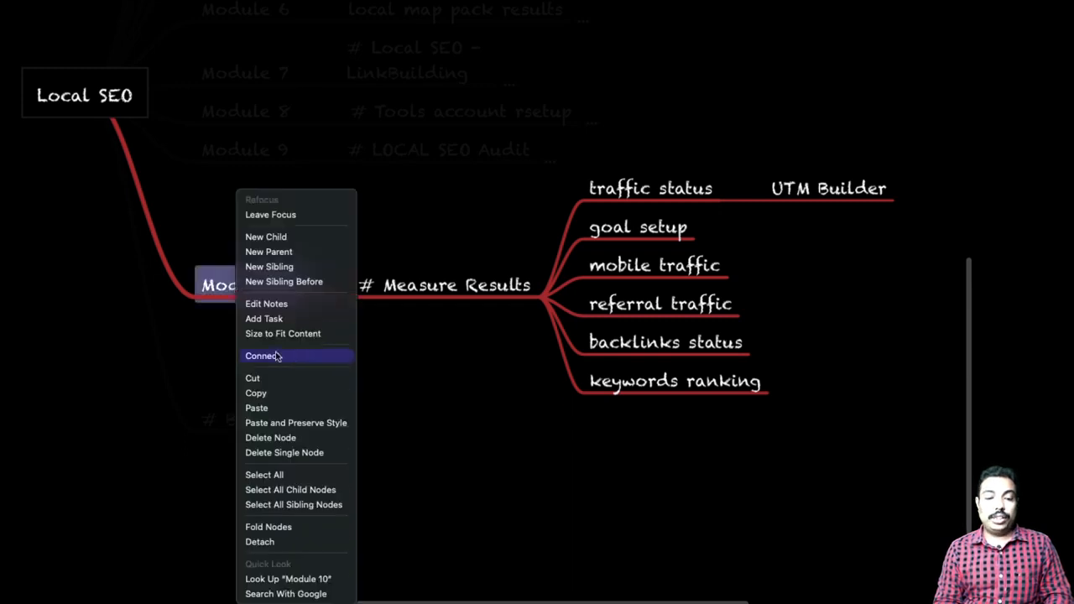